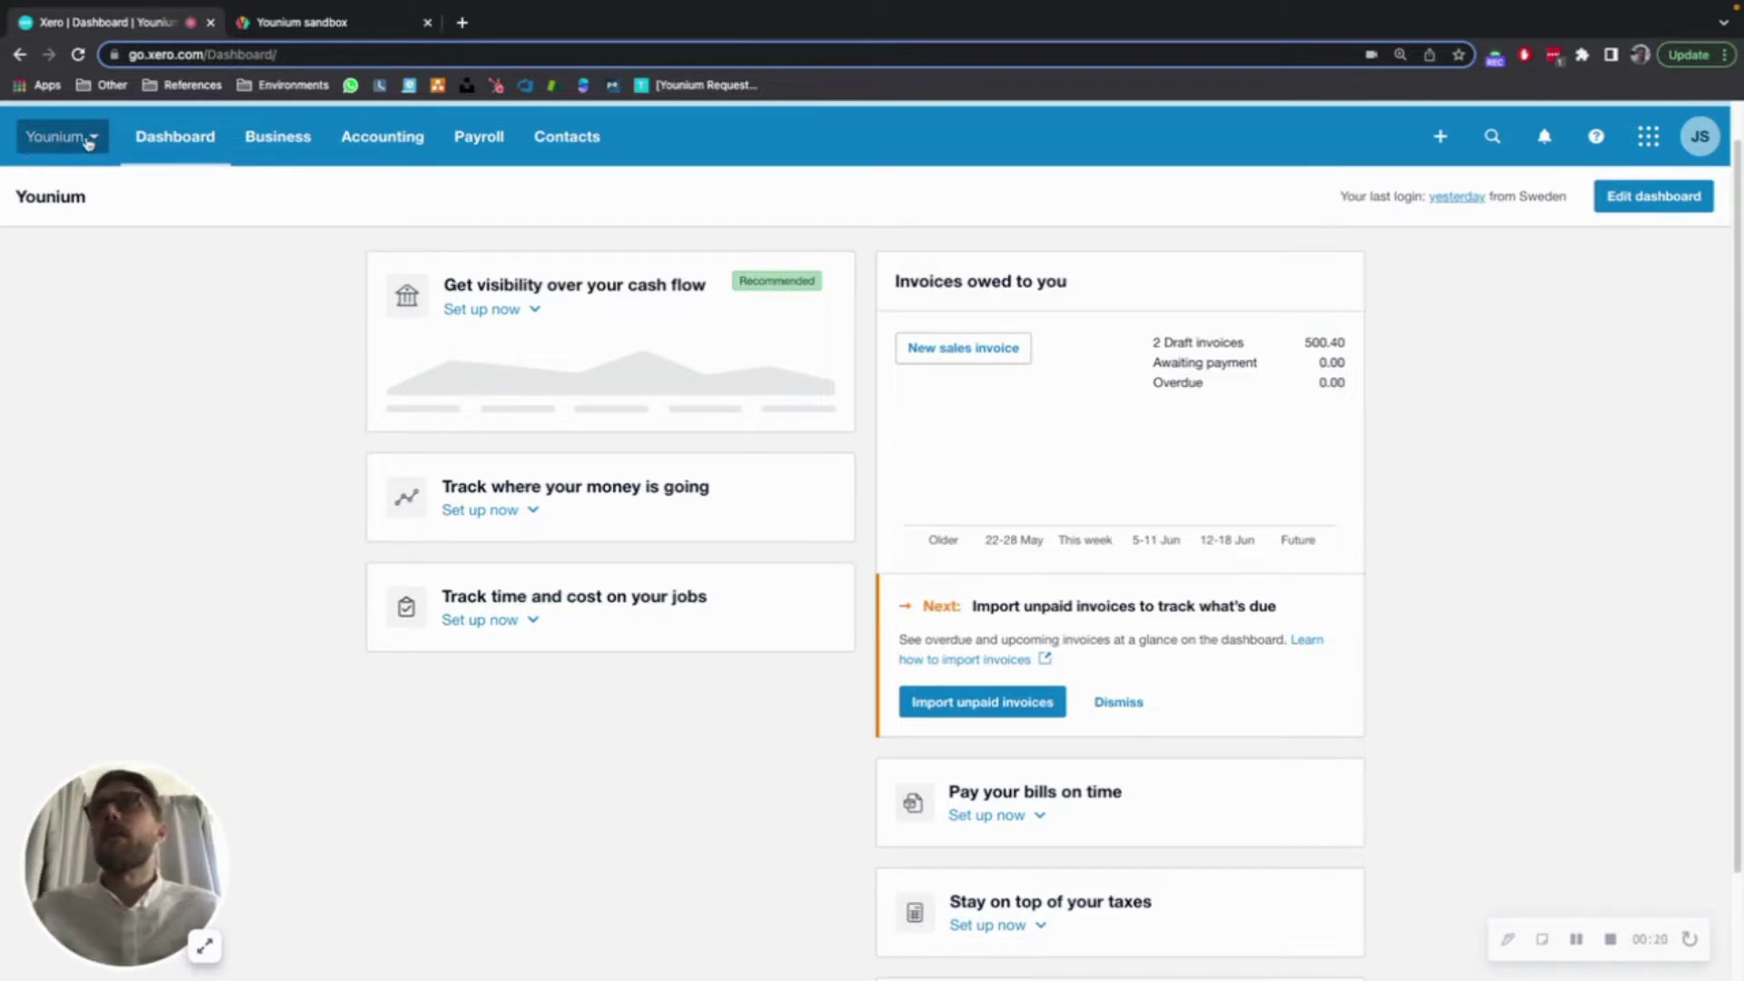
# Step: Switch to Younium and start the Xero connection setup, validating it with the tenant name Younium
pyautogui.click(316, 24)
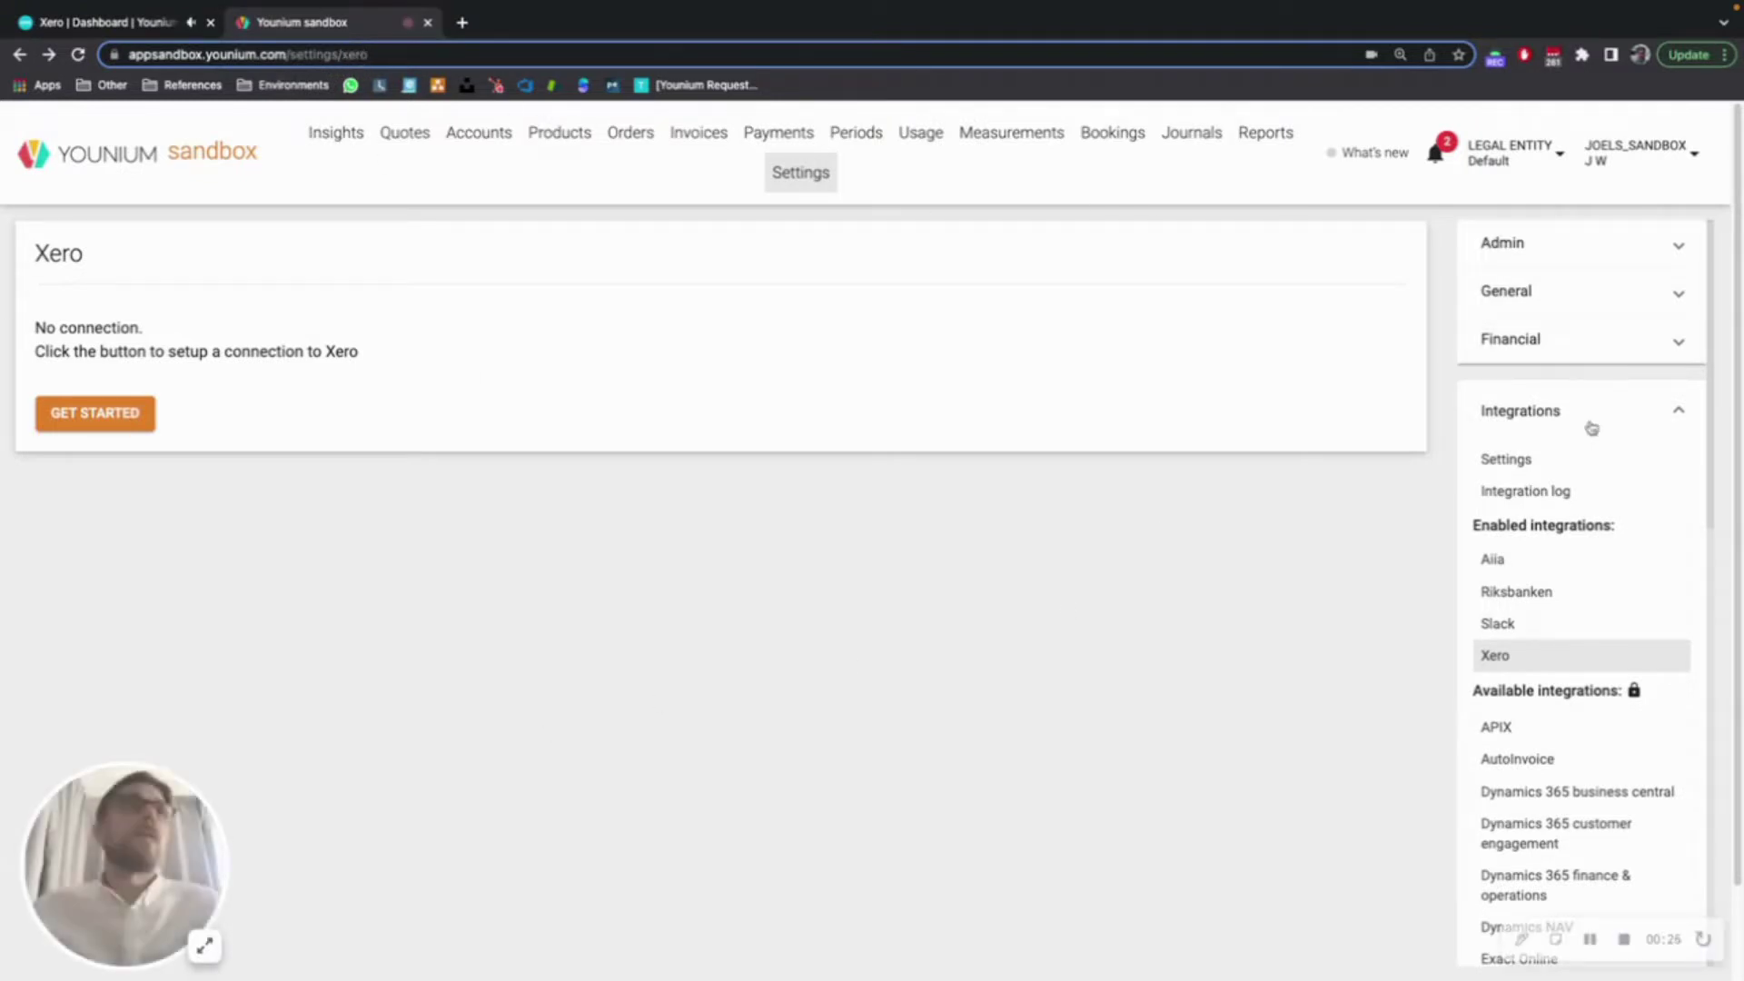
pyautogui.click(1535, 410)
pyautogui.click(1533, 409)
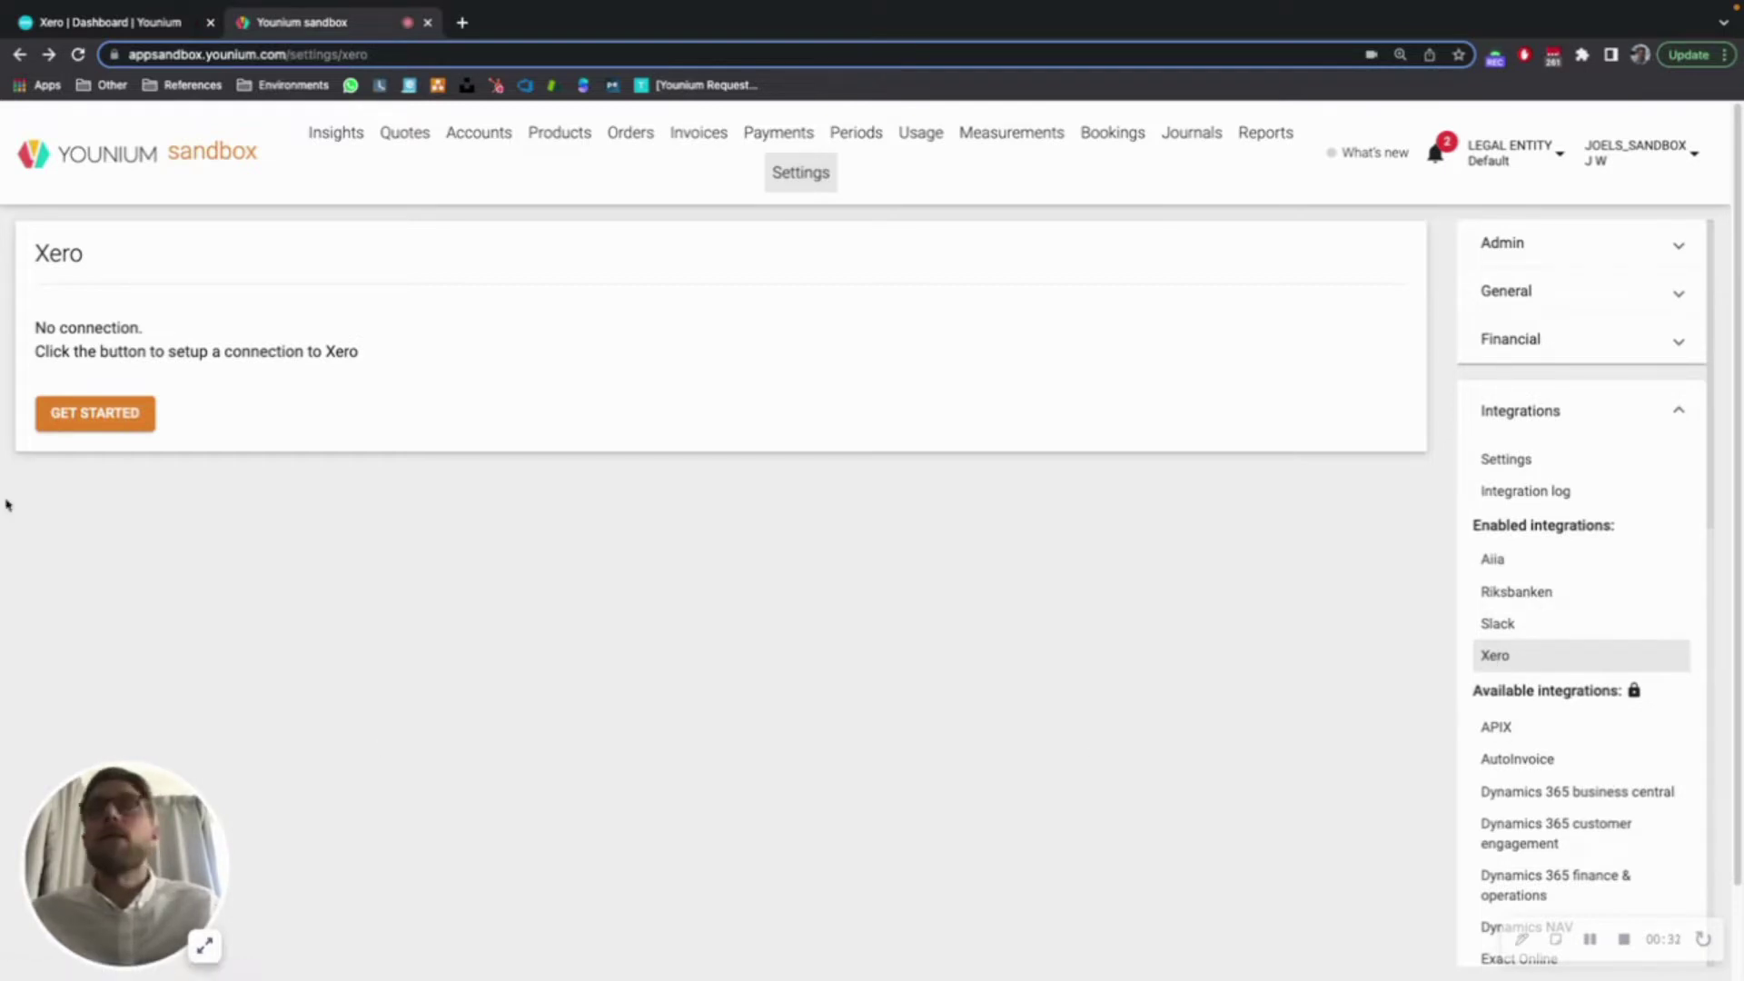
pyautogui.click(95, 413)
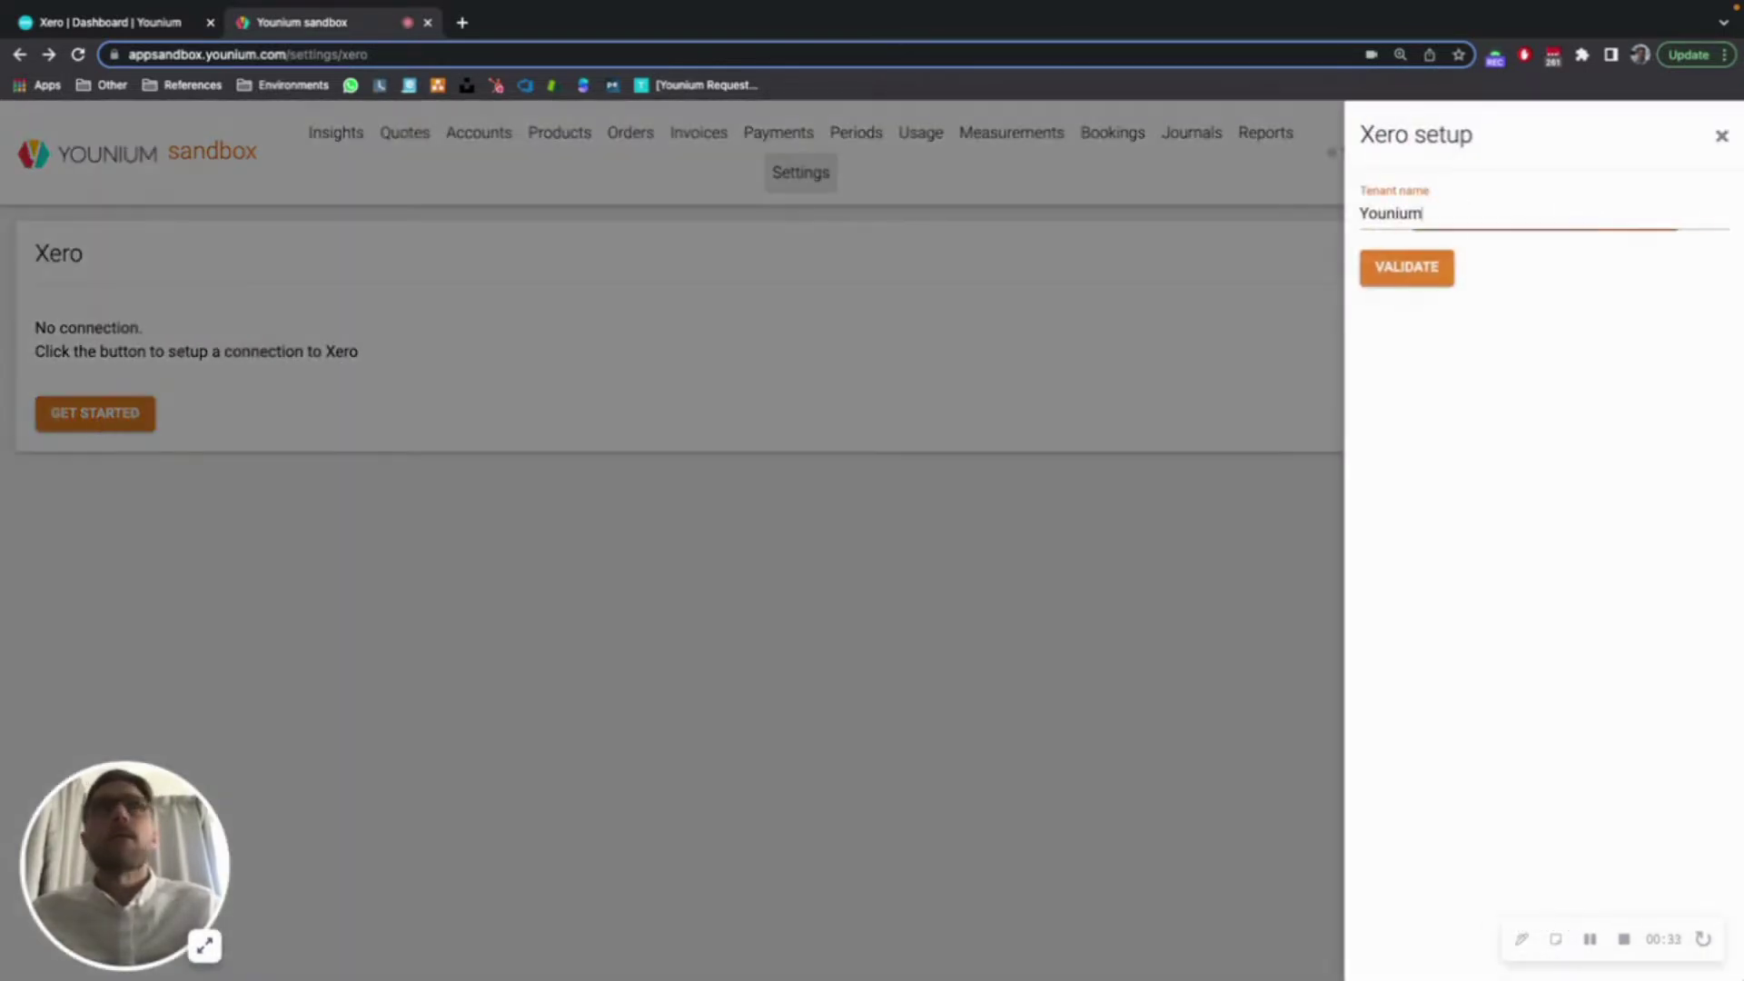
pyautogui.moveTo(1440, 214); pyautogui.dragTo(1355, 218)
pyautogui.click(1490, 214)
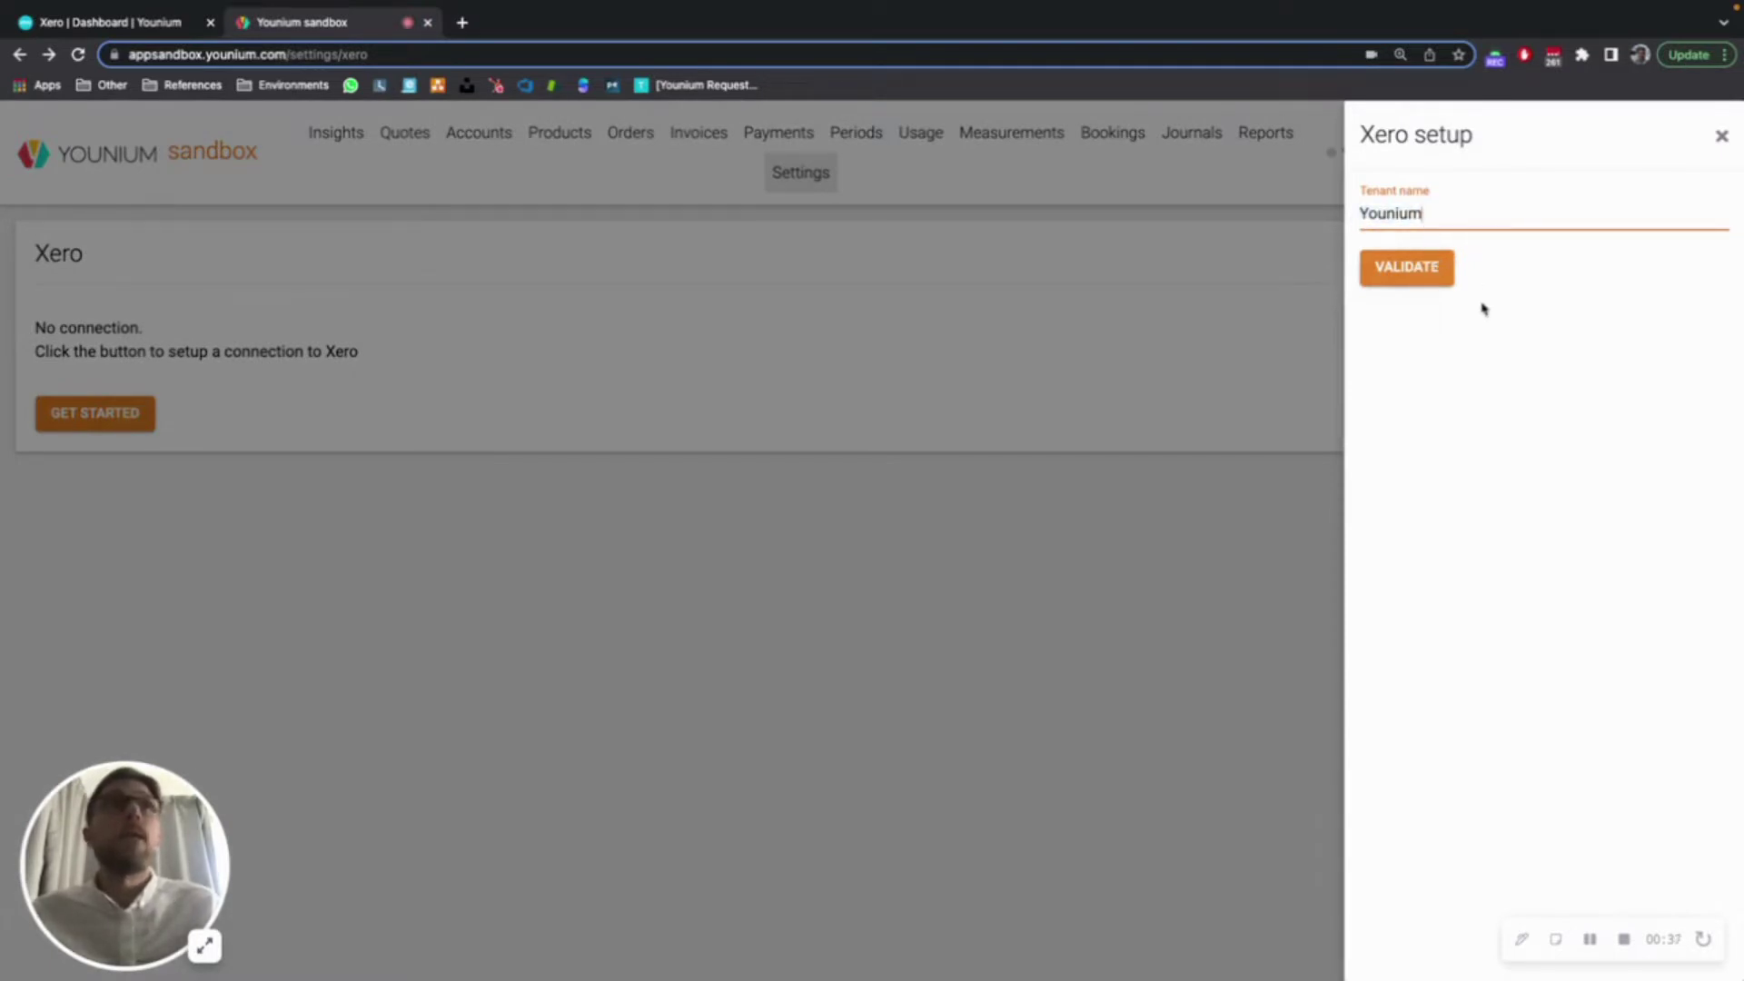
pyautogui.click(1420, 280)
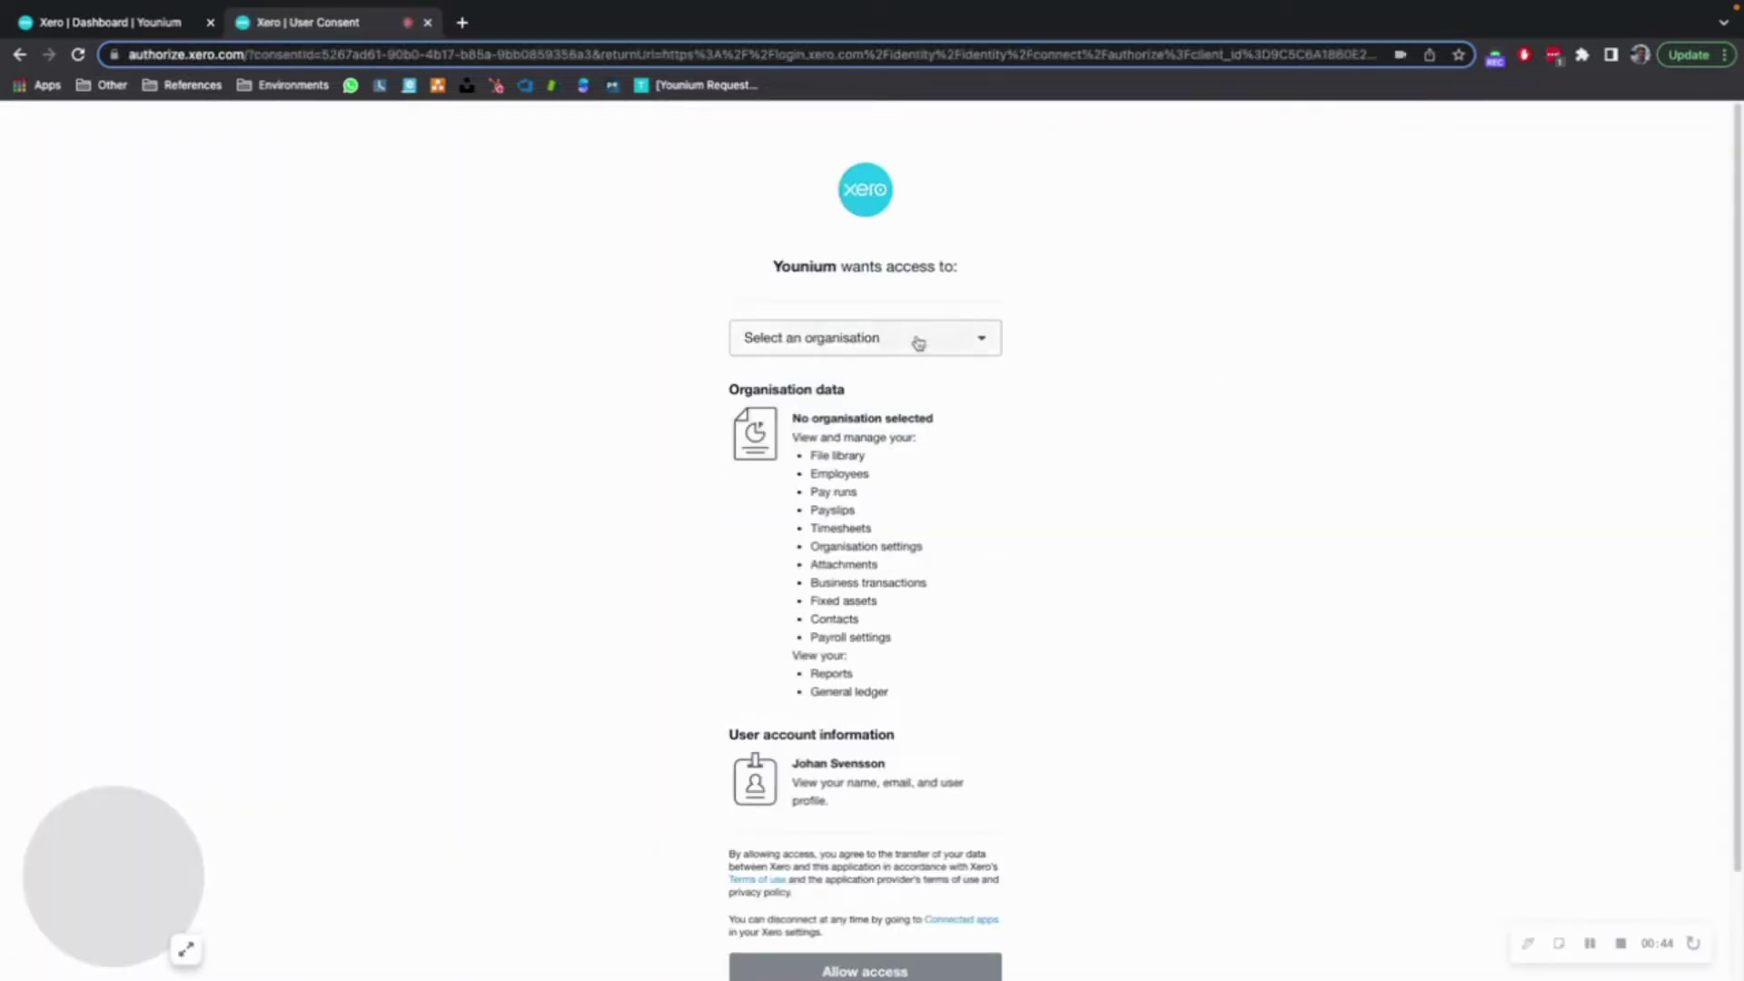
# Step: Select the Younium organisation on the Xero consent page and allow access to its data
pyautogui.click(916, 339)
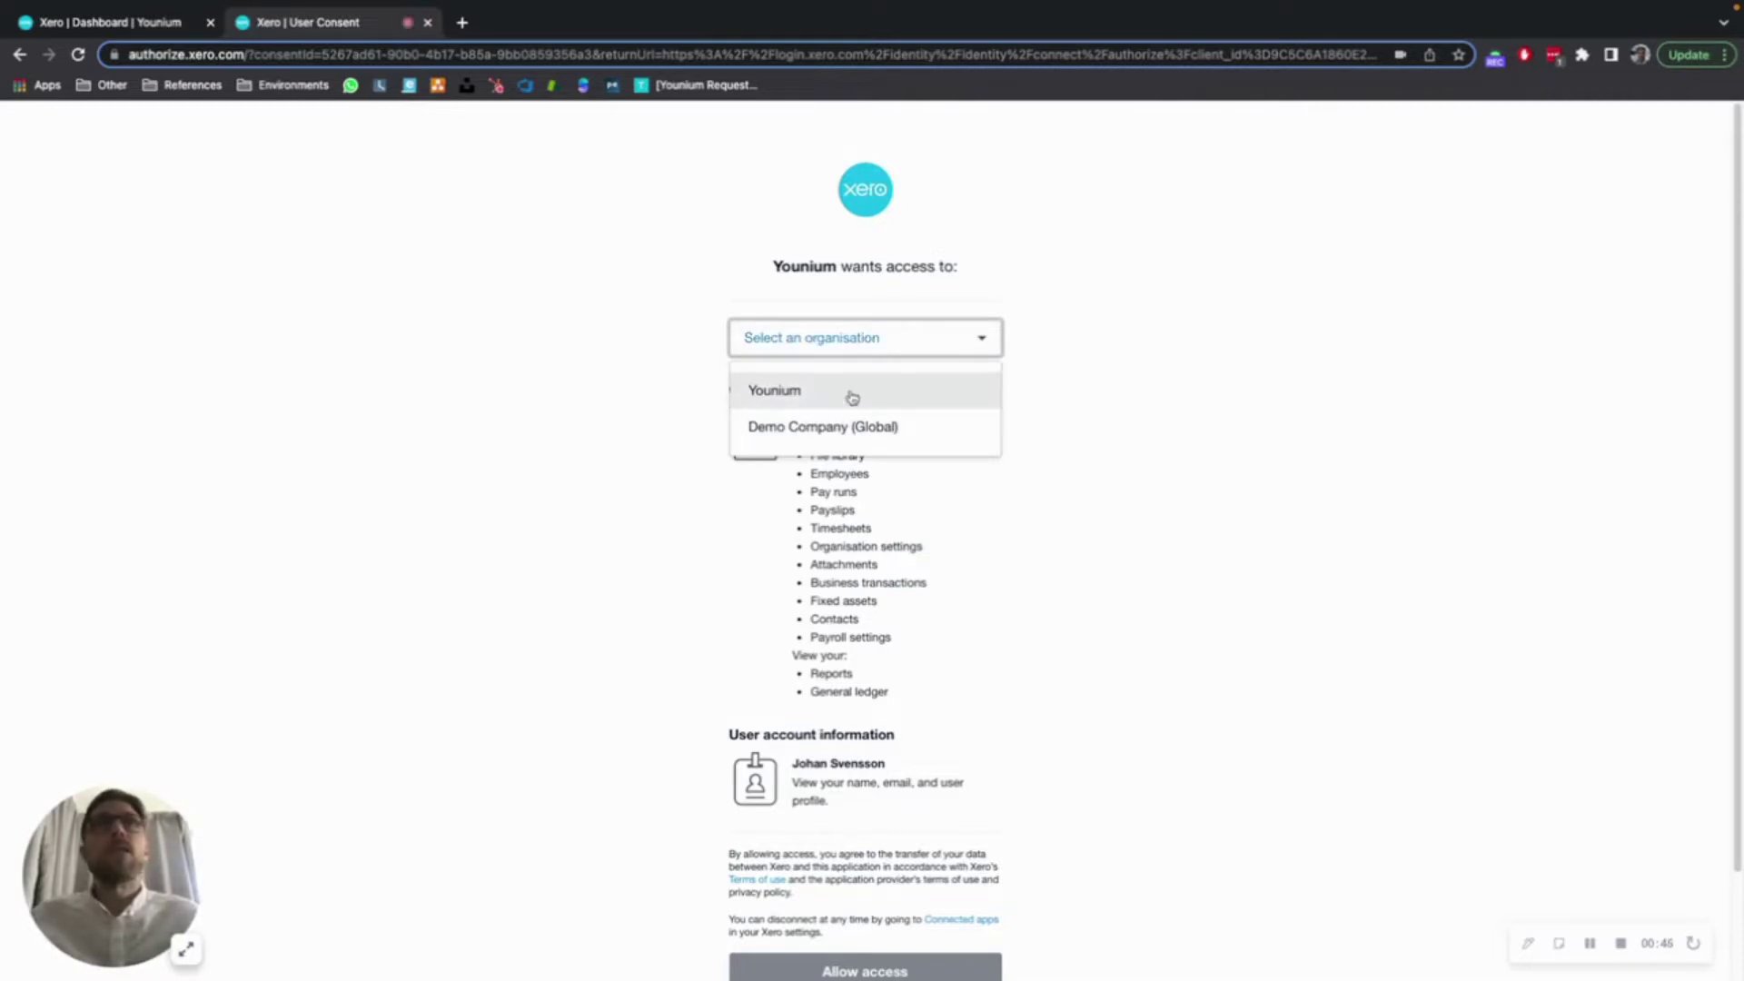
pyautogui.click(797, 392)
pyautogui.scroll(-2, 843, 859)
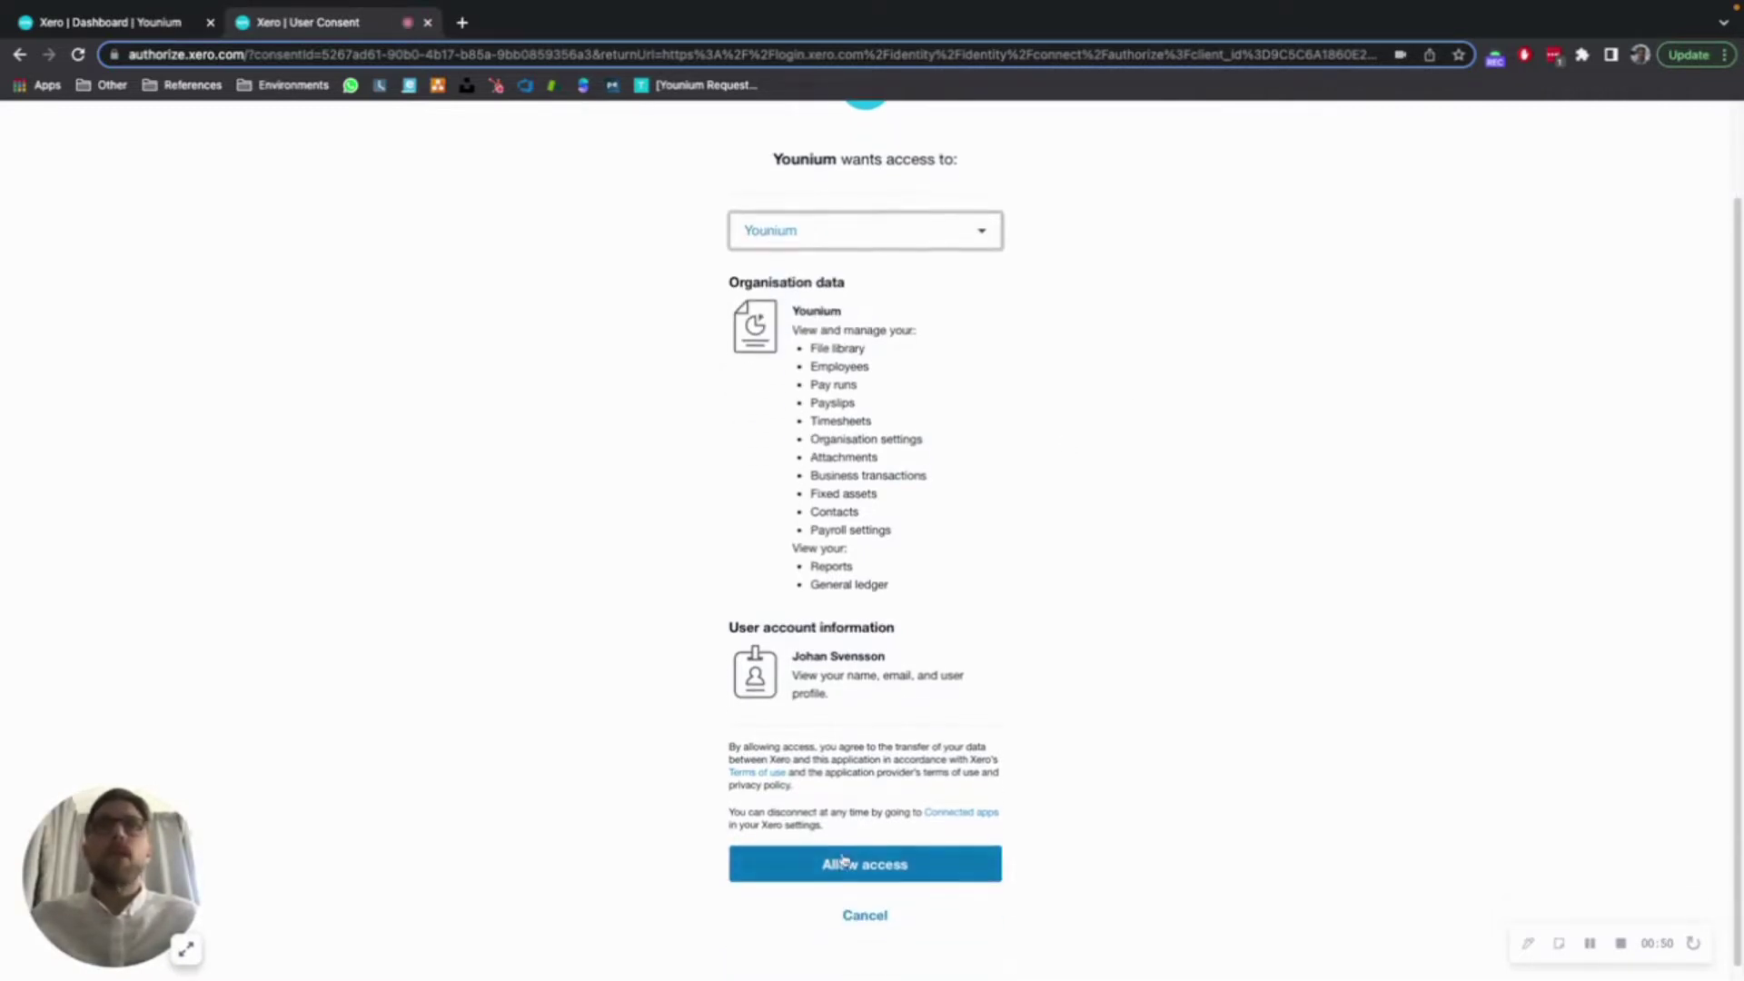
pyautogui.click(870, 865)
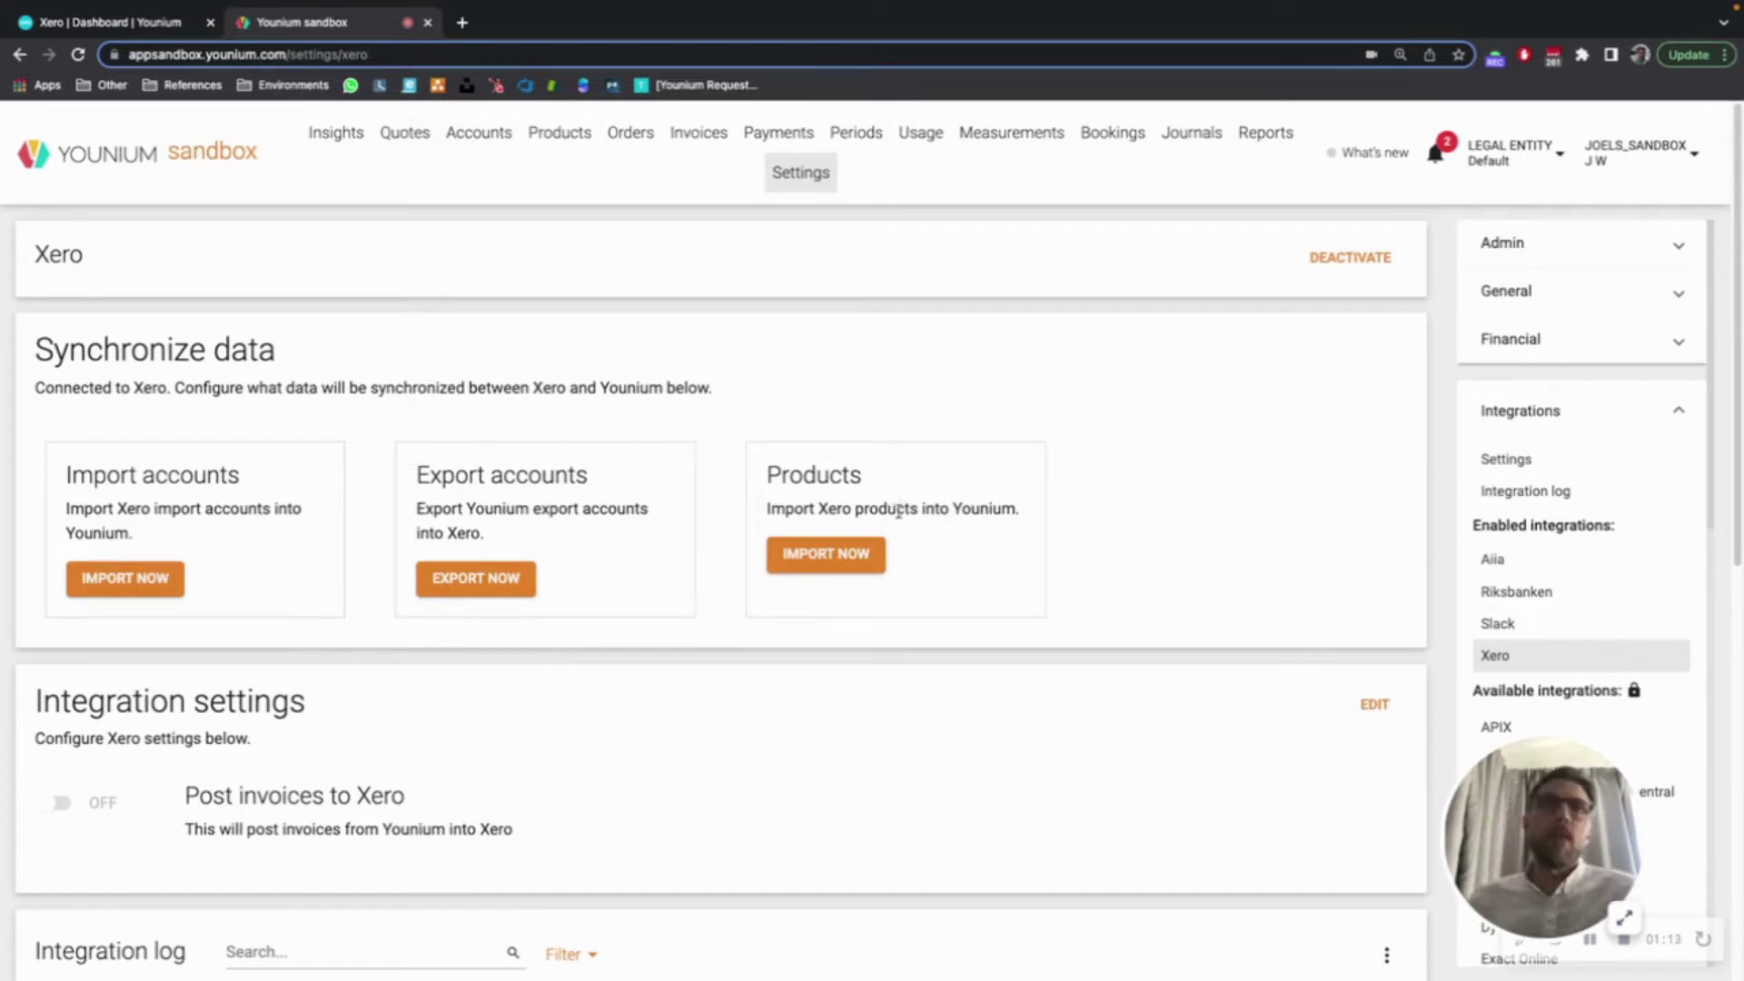
# Step: Turn on Post invoices to Xero in the Xero integration settings and save the change
pyautogui.scroll(-1, 1070, 534)
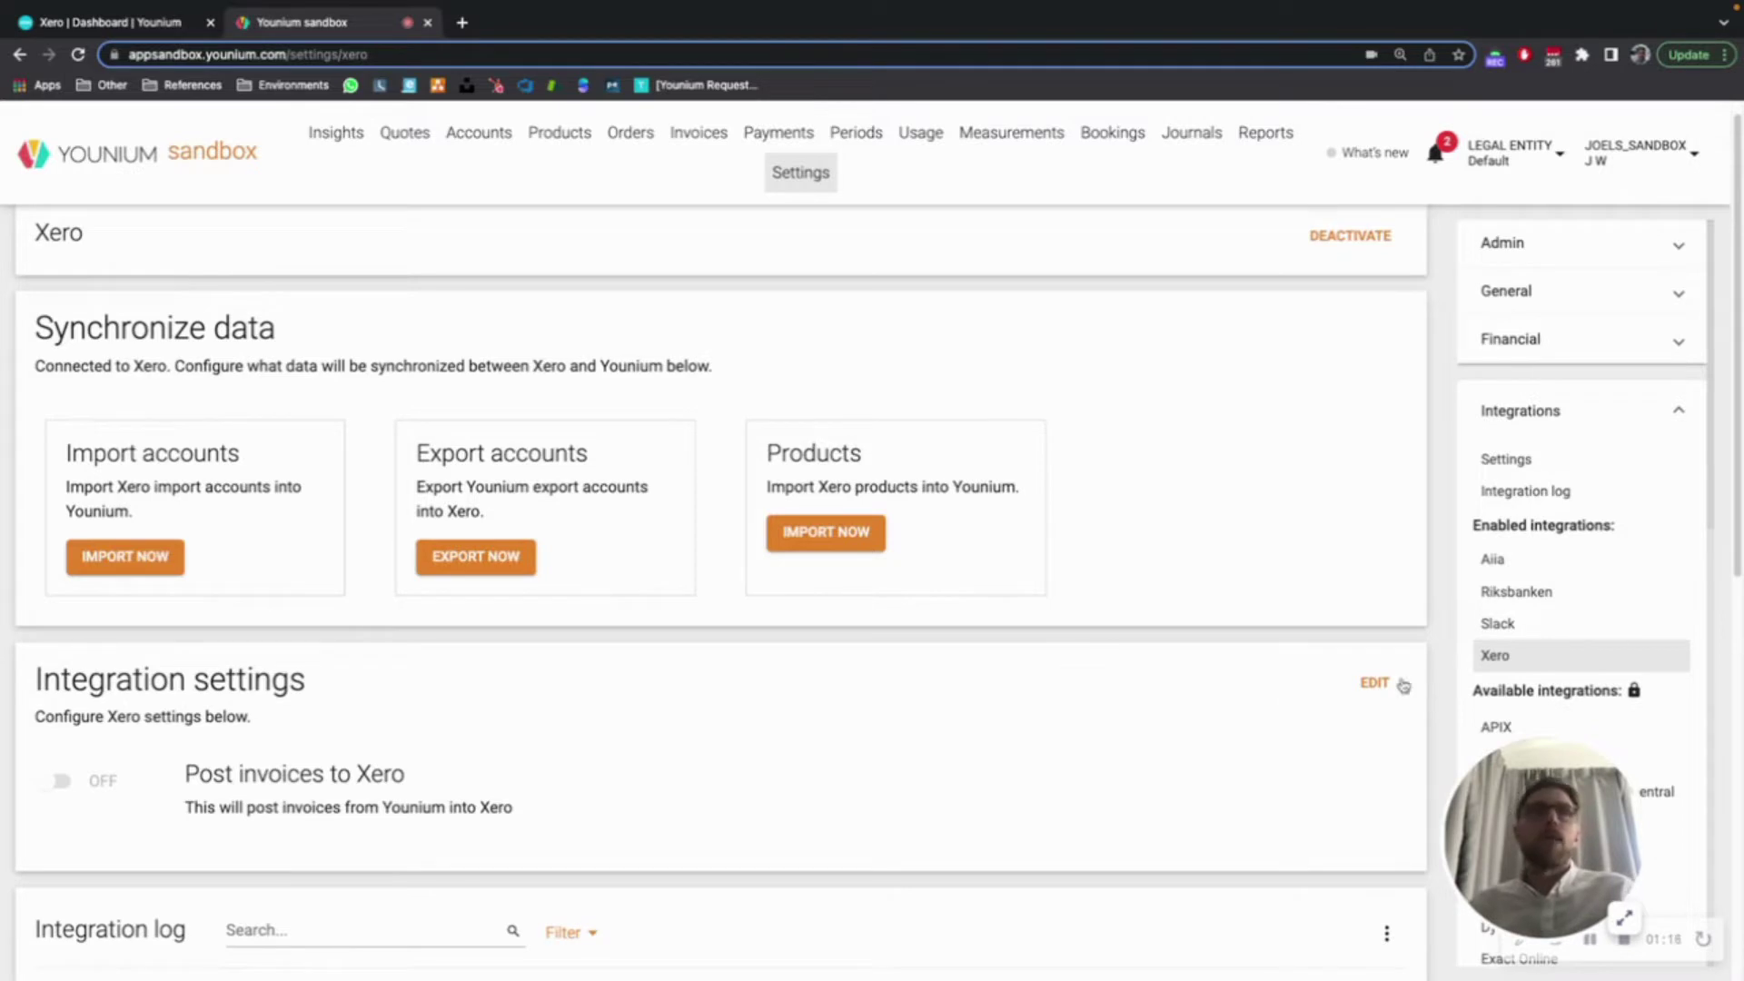
pyautogui.click(1365, 685)
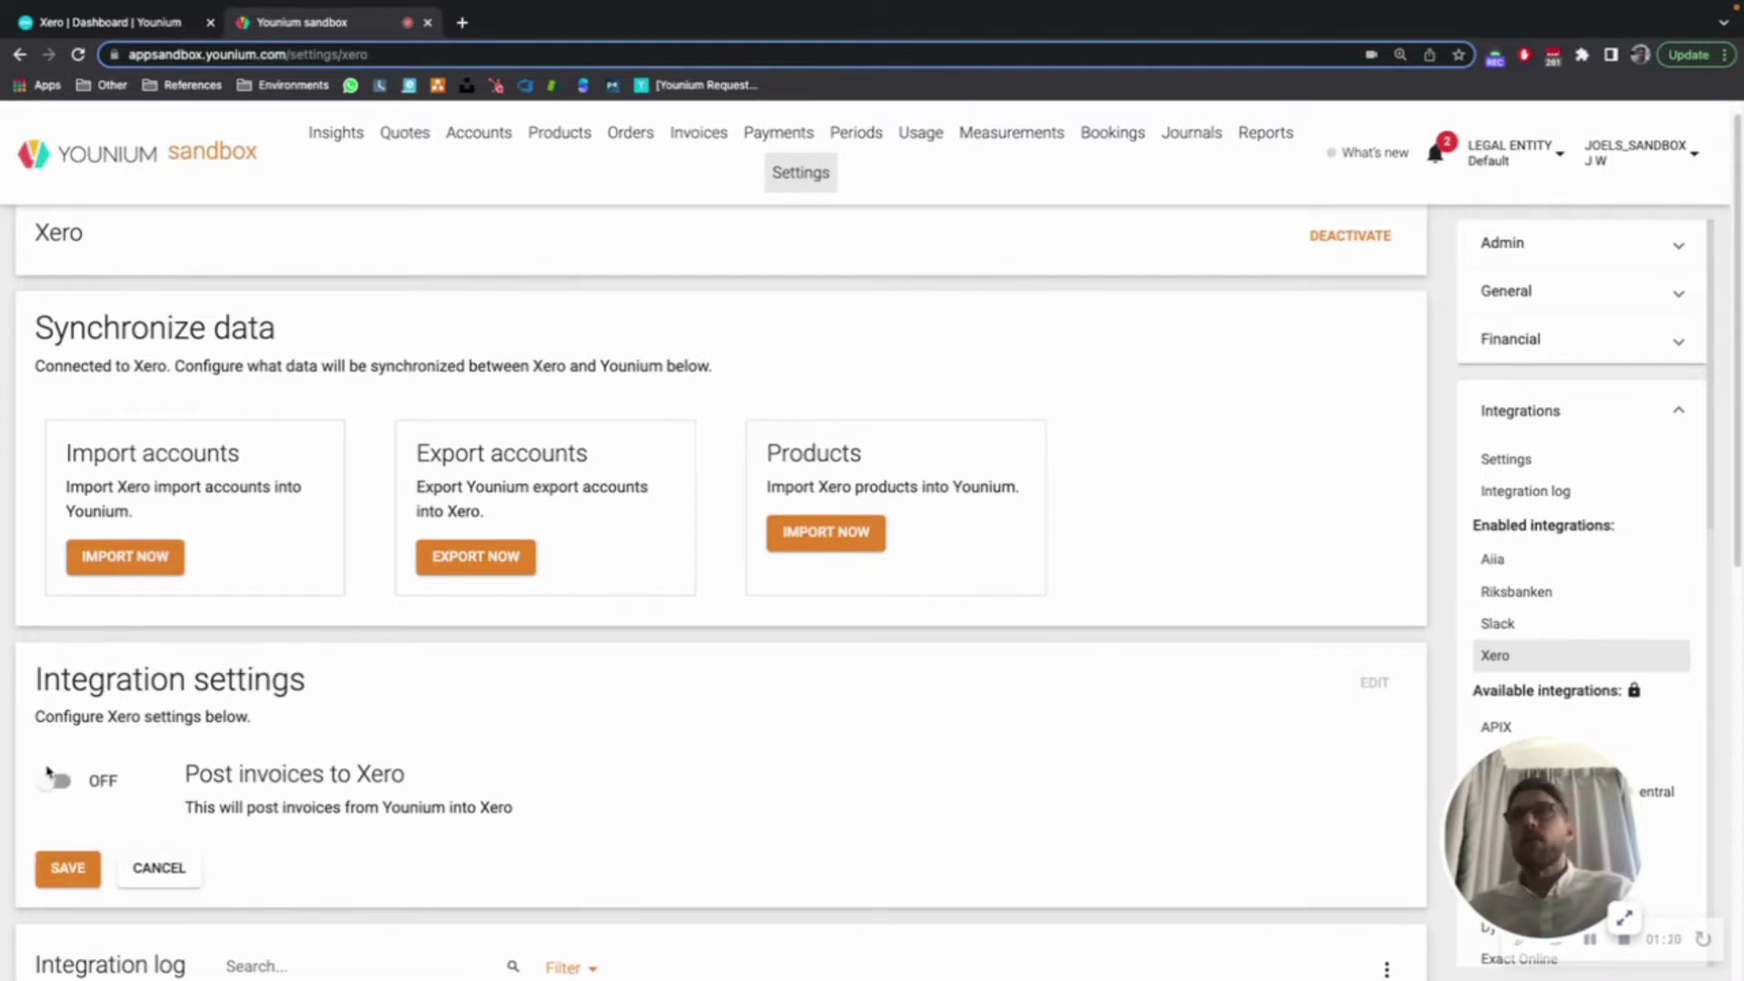
pyautogui.click(53, 779)
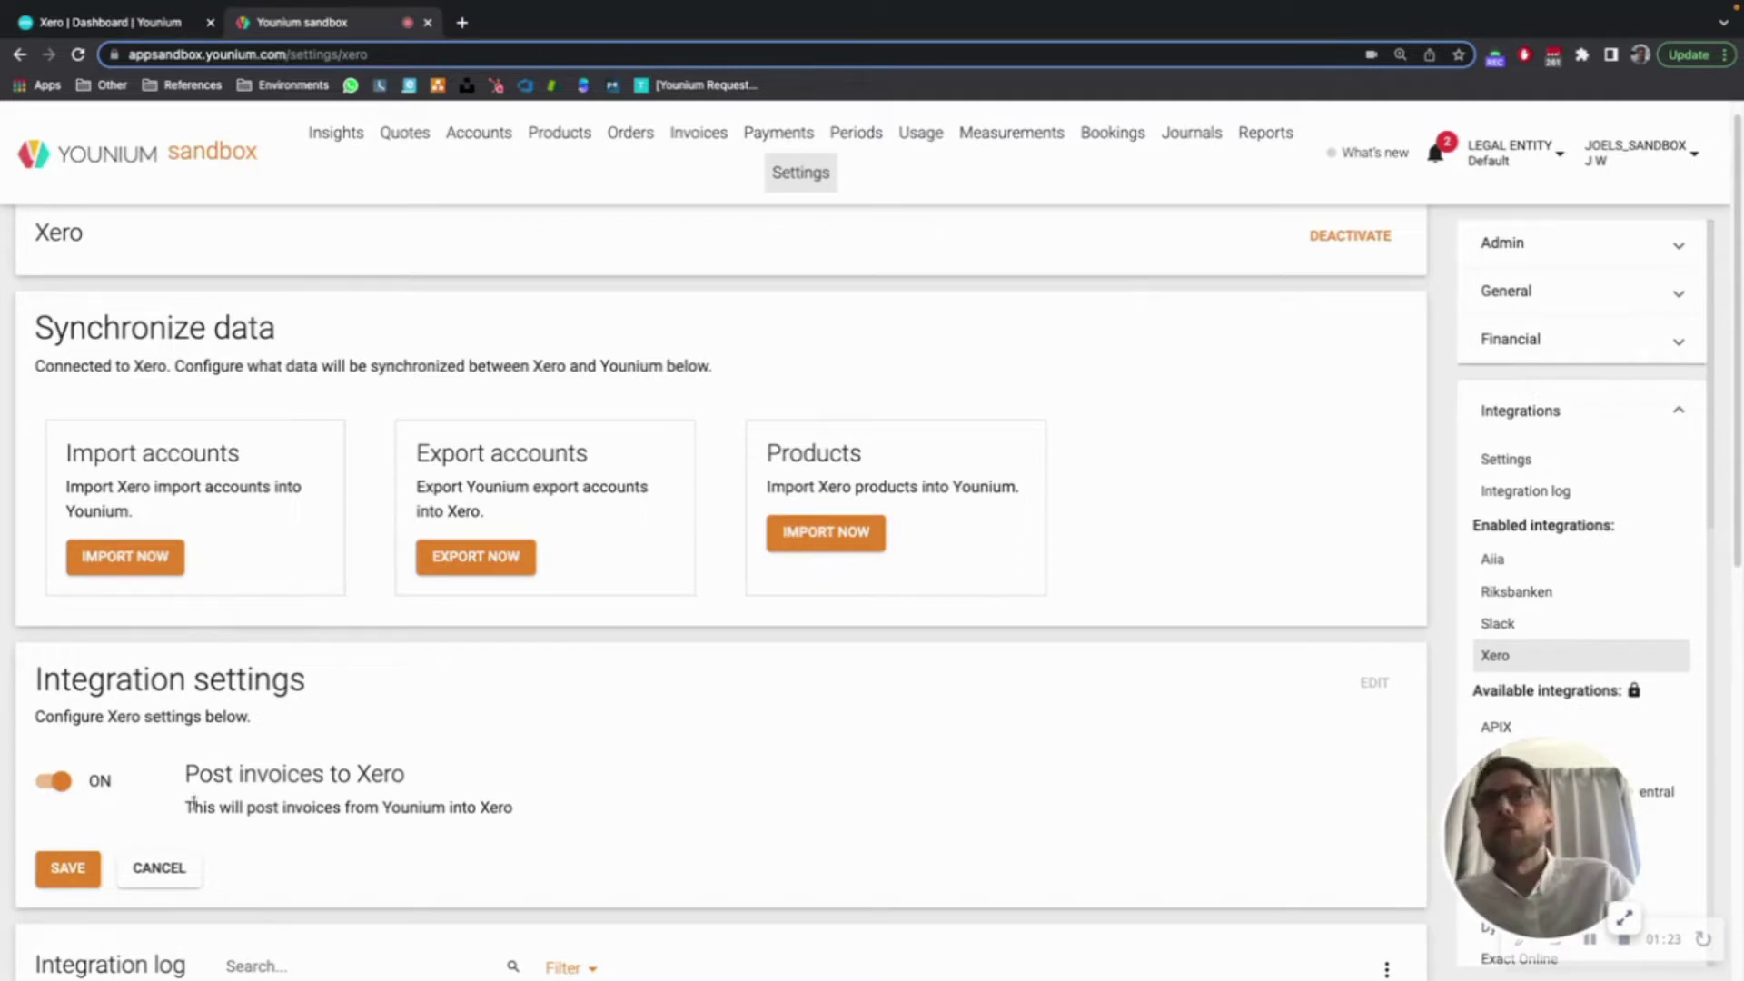
pyautogui.click(65, 869)
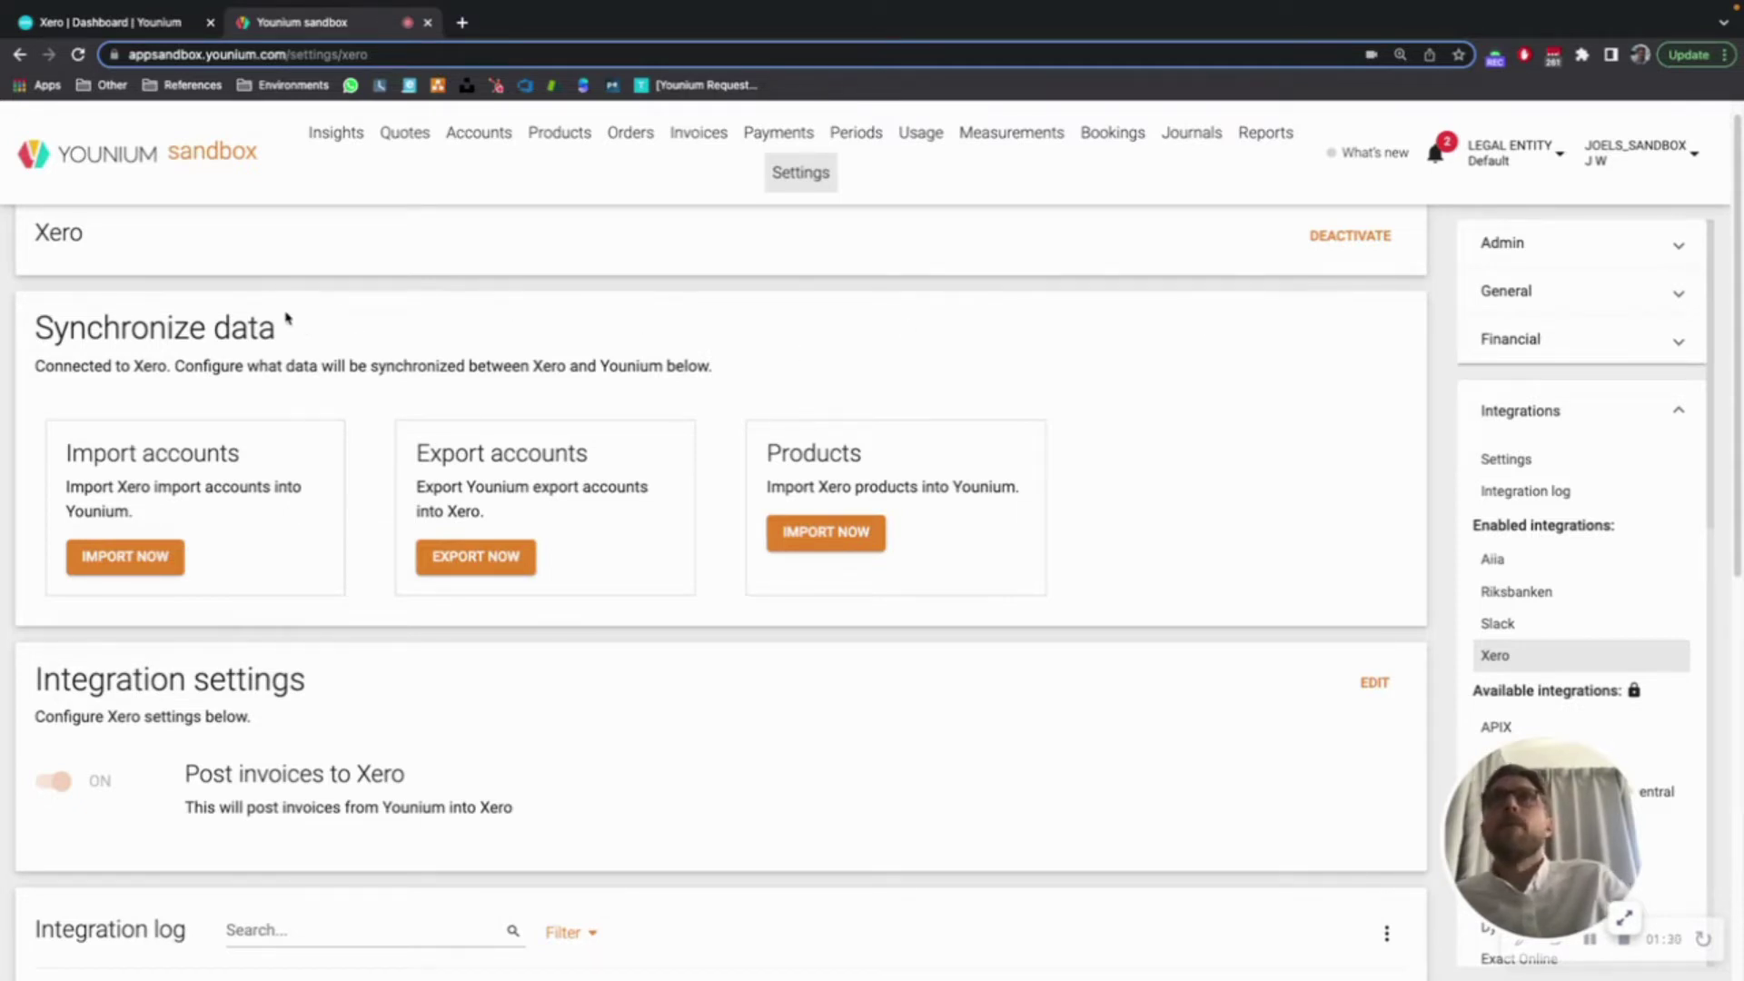
# Step: Switch to Xero and create a new contact with the contact name Example Customer
pyautogui.click(154, 22)
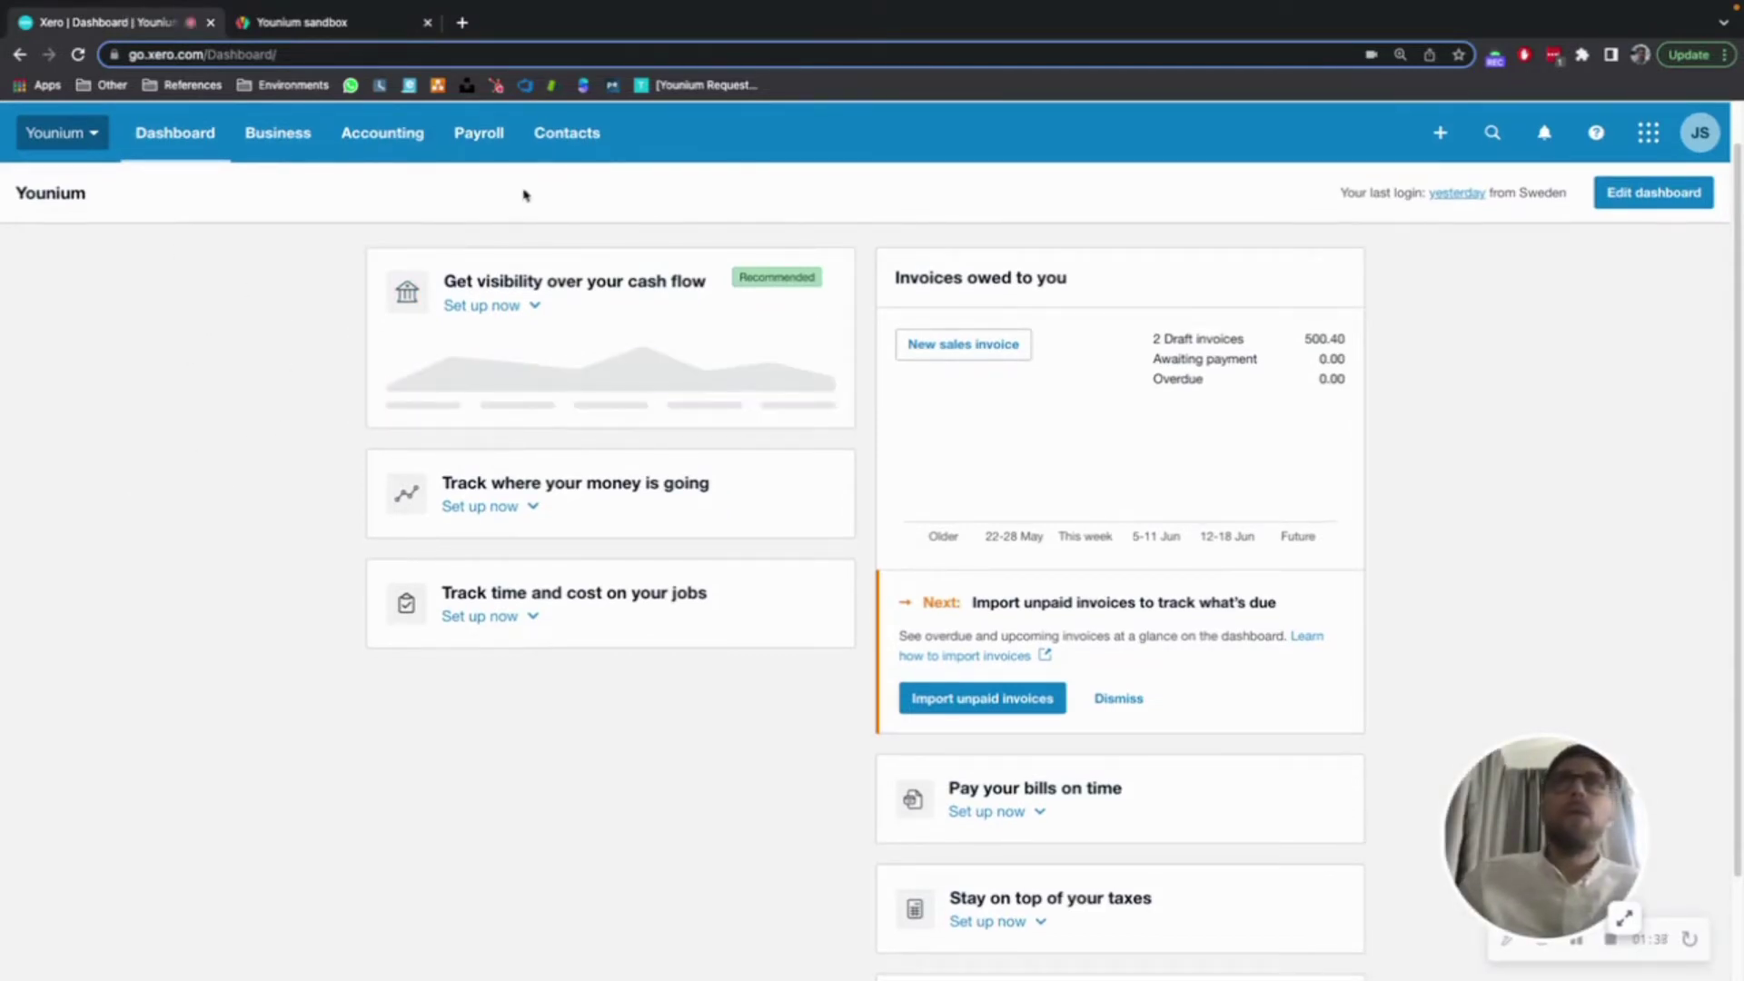
pyautogui.click(584, 143)
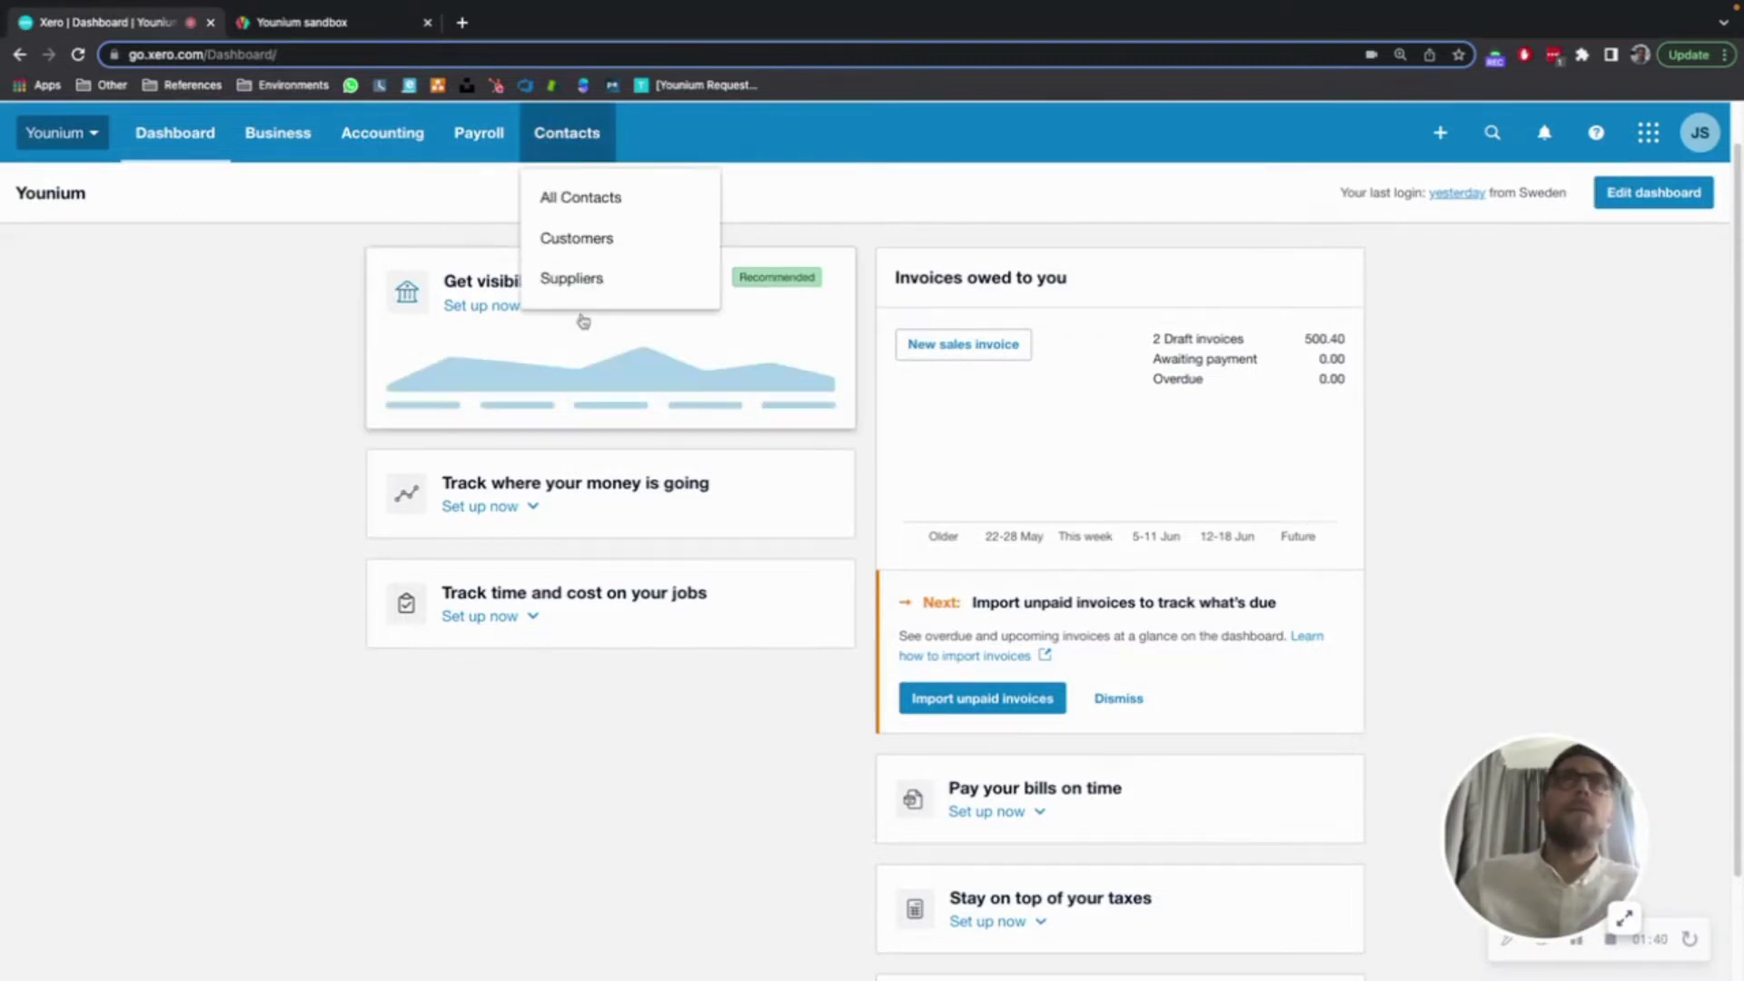
pyautogui.click(596, 209)
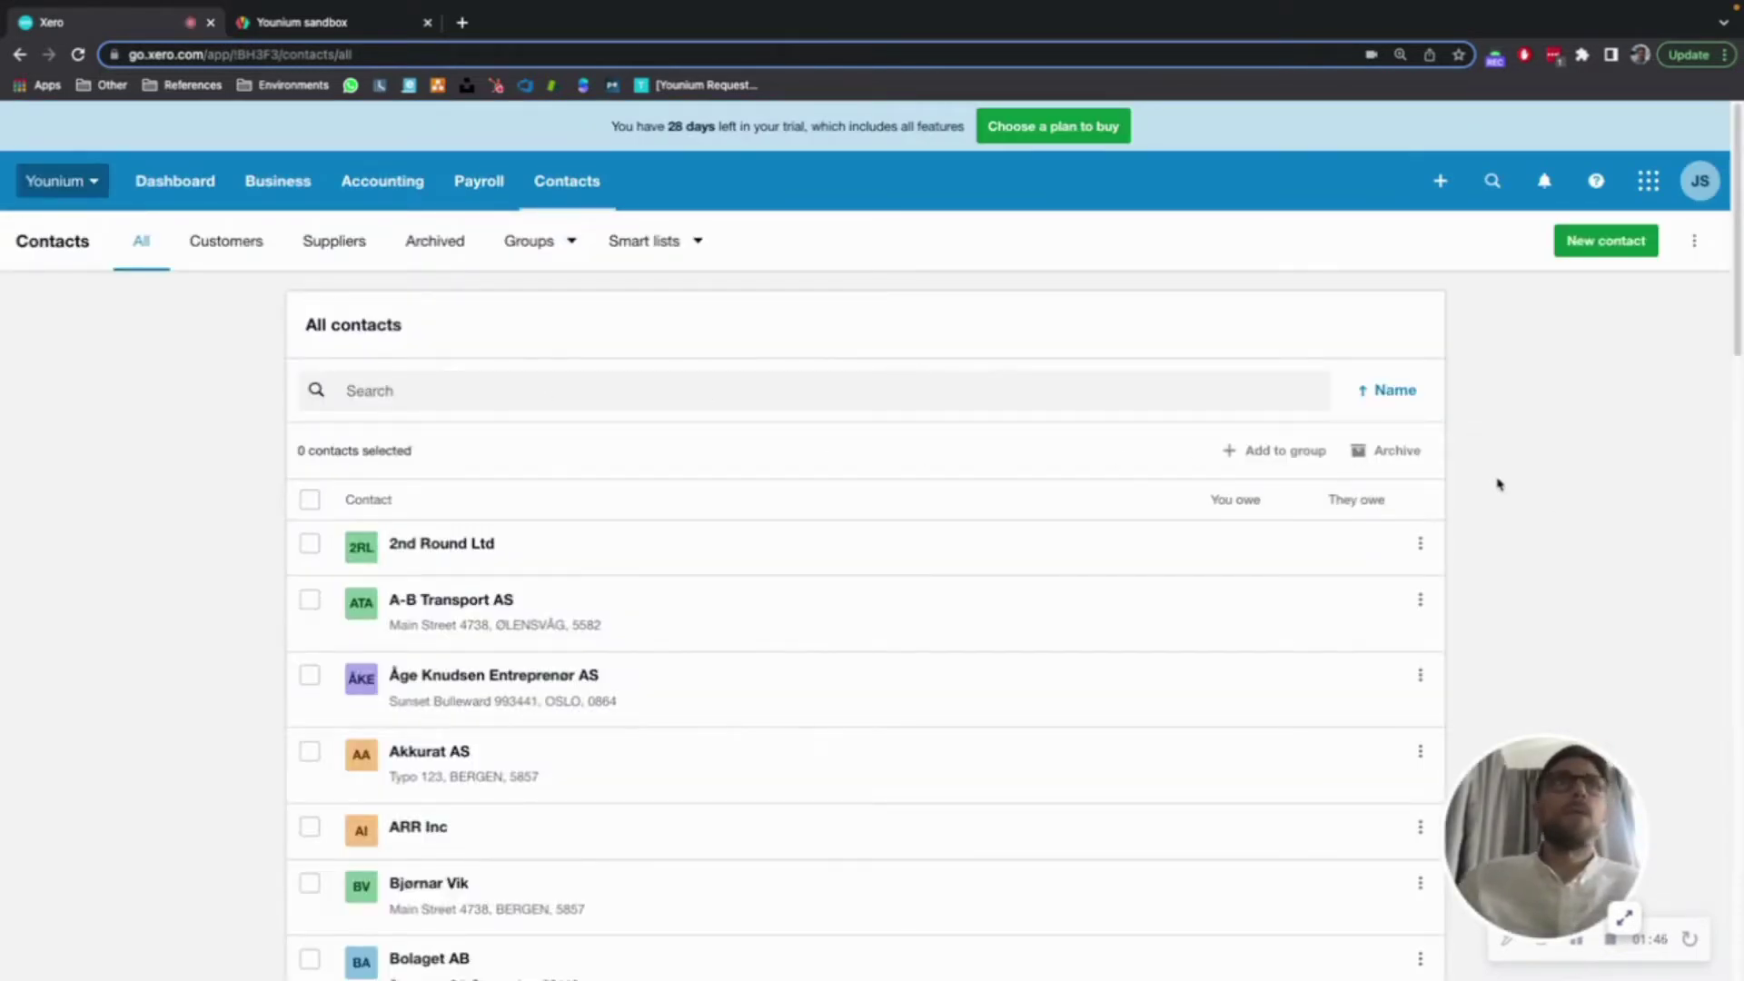
pyautogui.click(1602, 241)
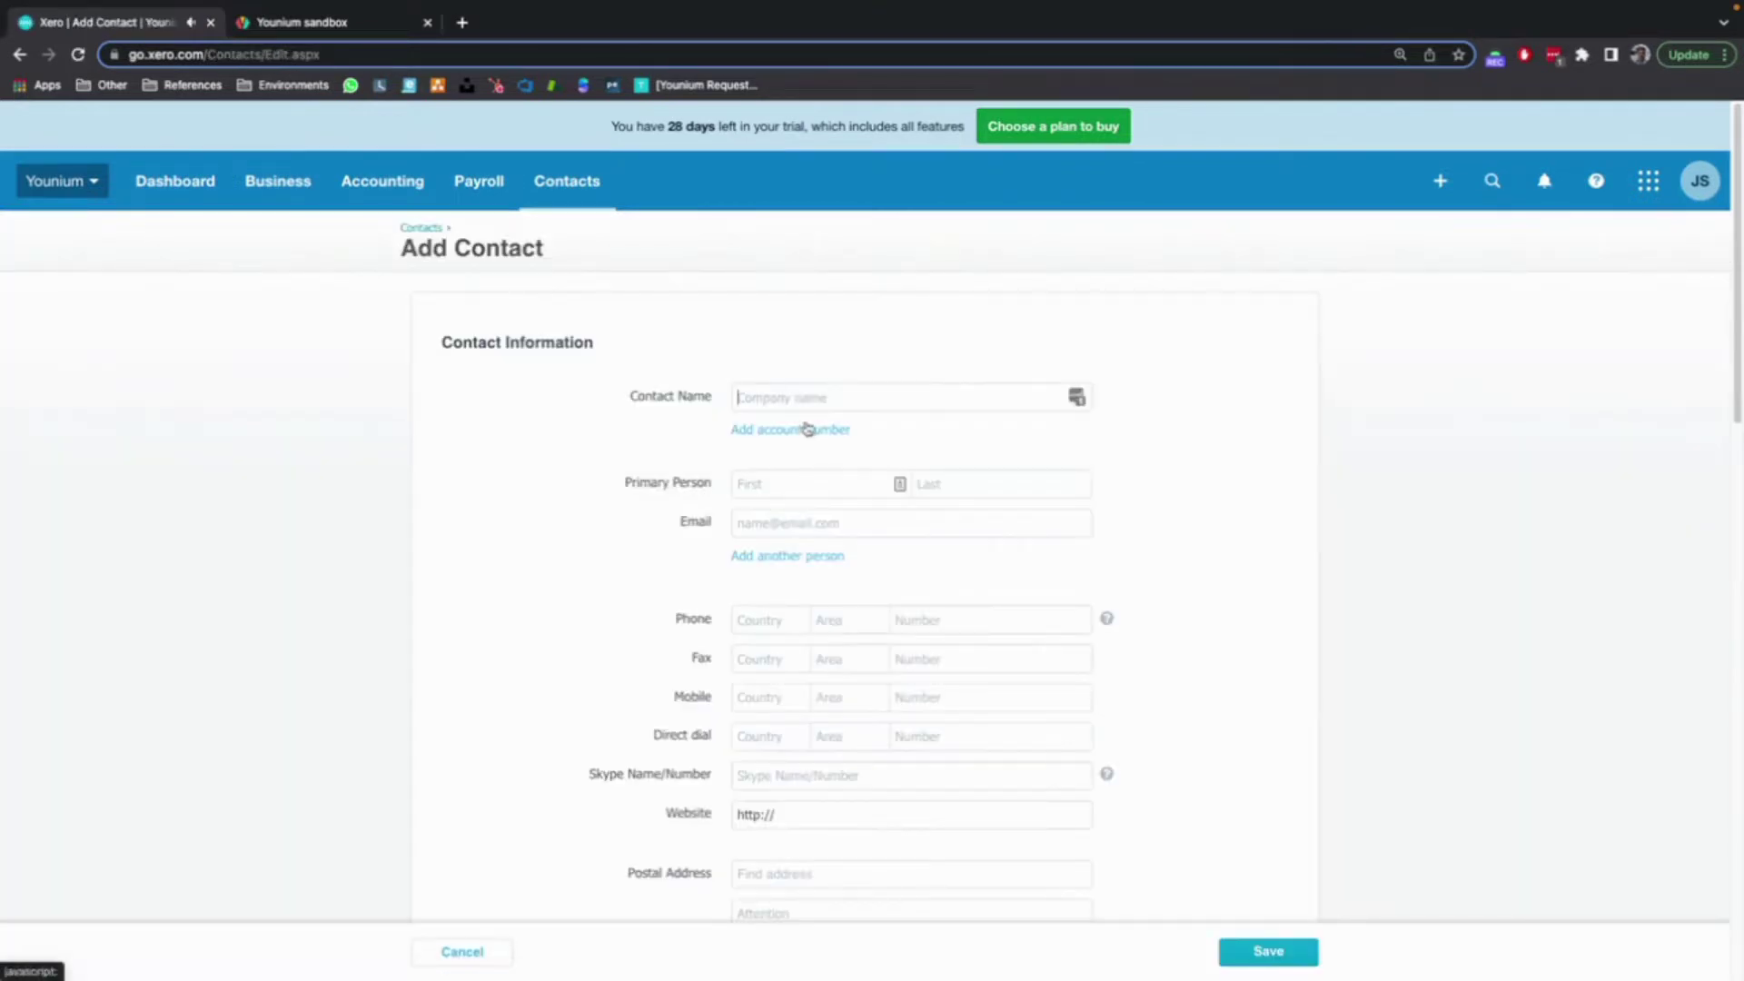
pyautogui.write('Example ')
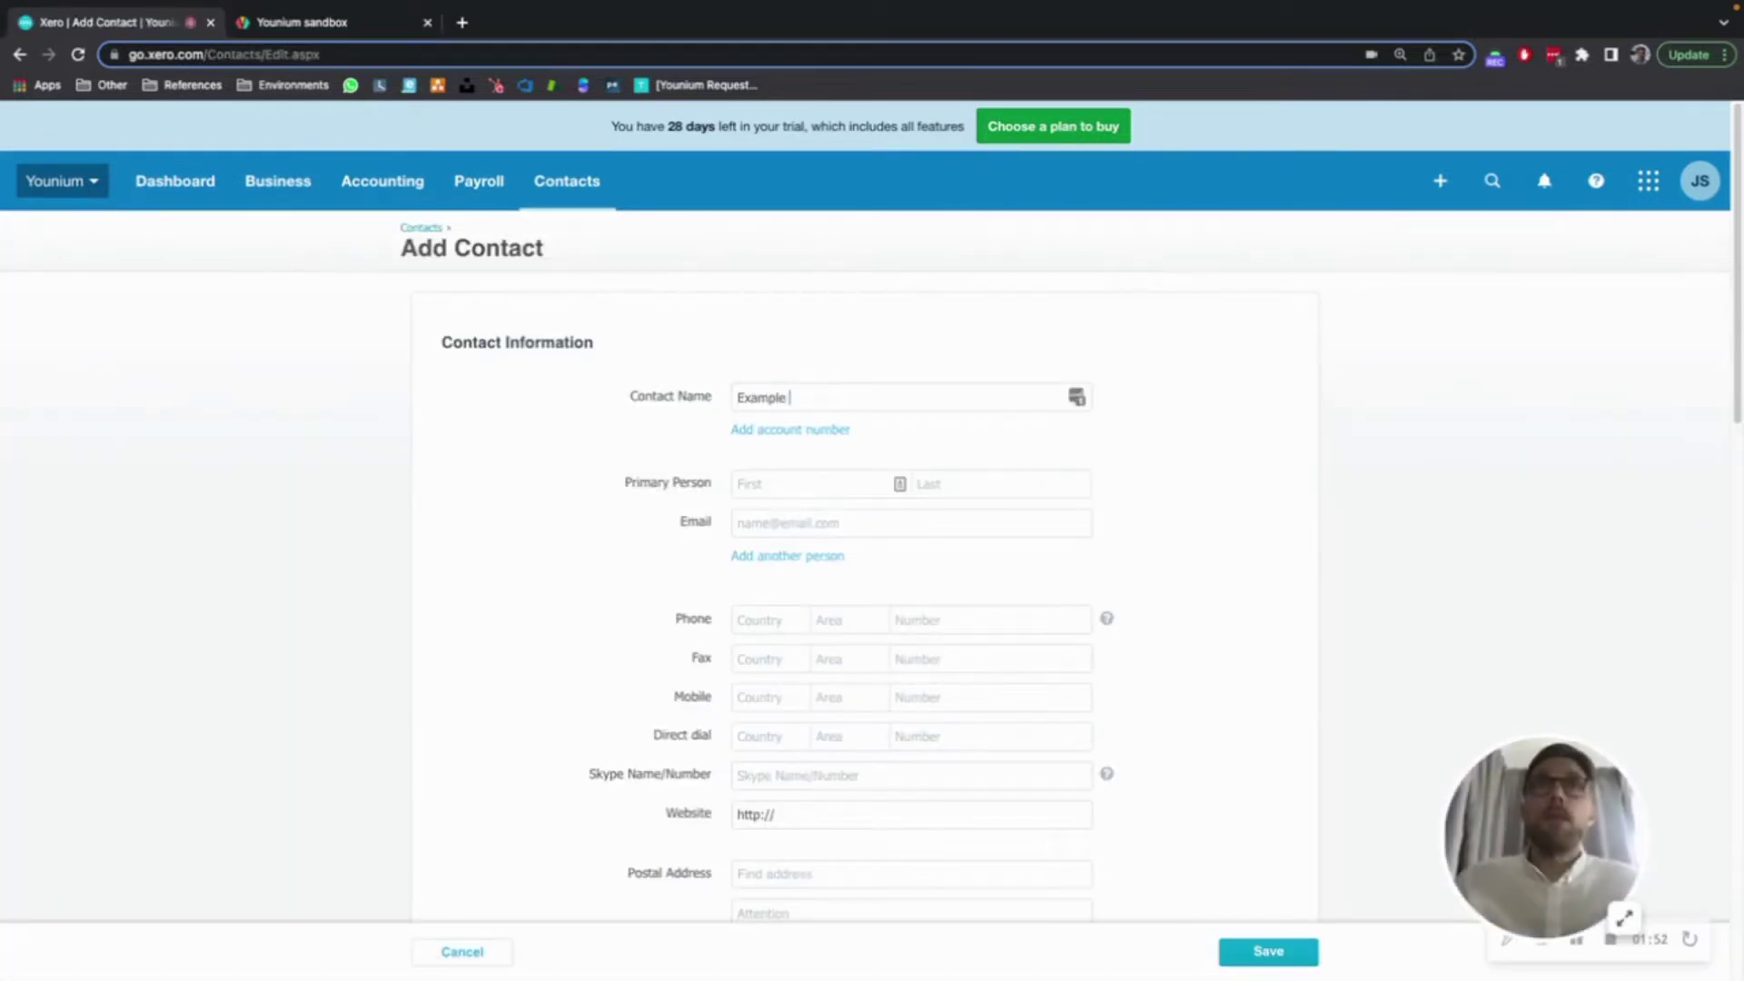
pyautogui.write('Customer')
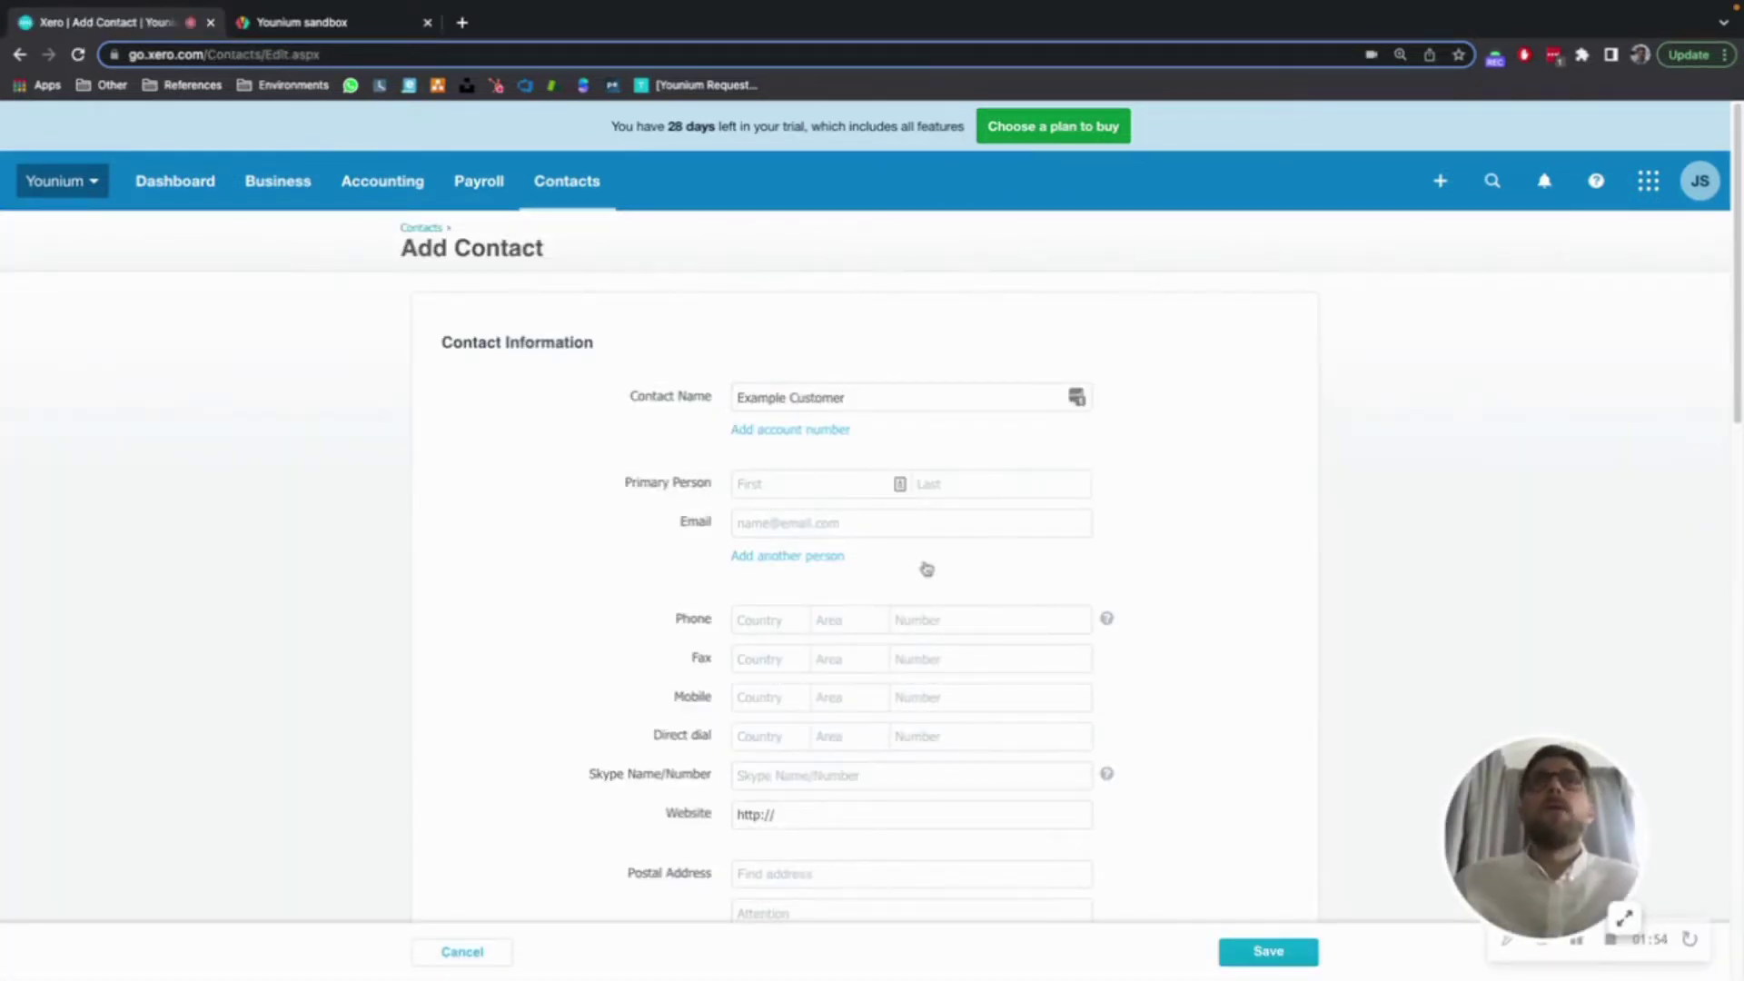
# Step: Fill in the contact's postal address by looking up "example" and choosing the first suggested address
pyautogui.scroll(-5, 927, 561)
pyautogui.scroll(-2, 866, 573)
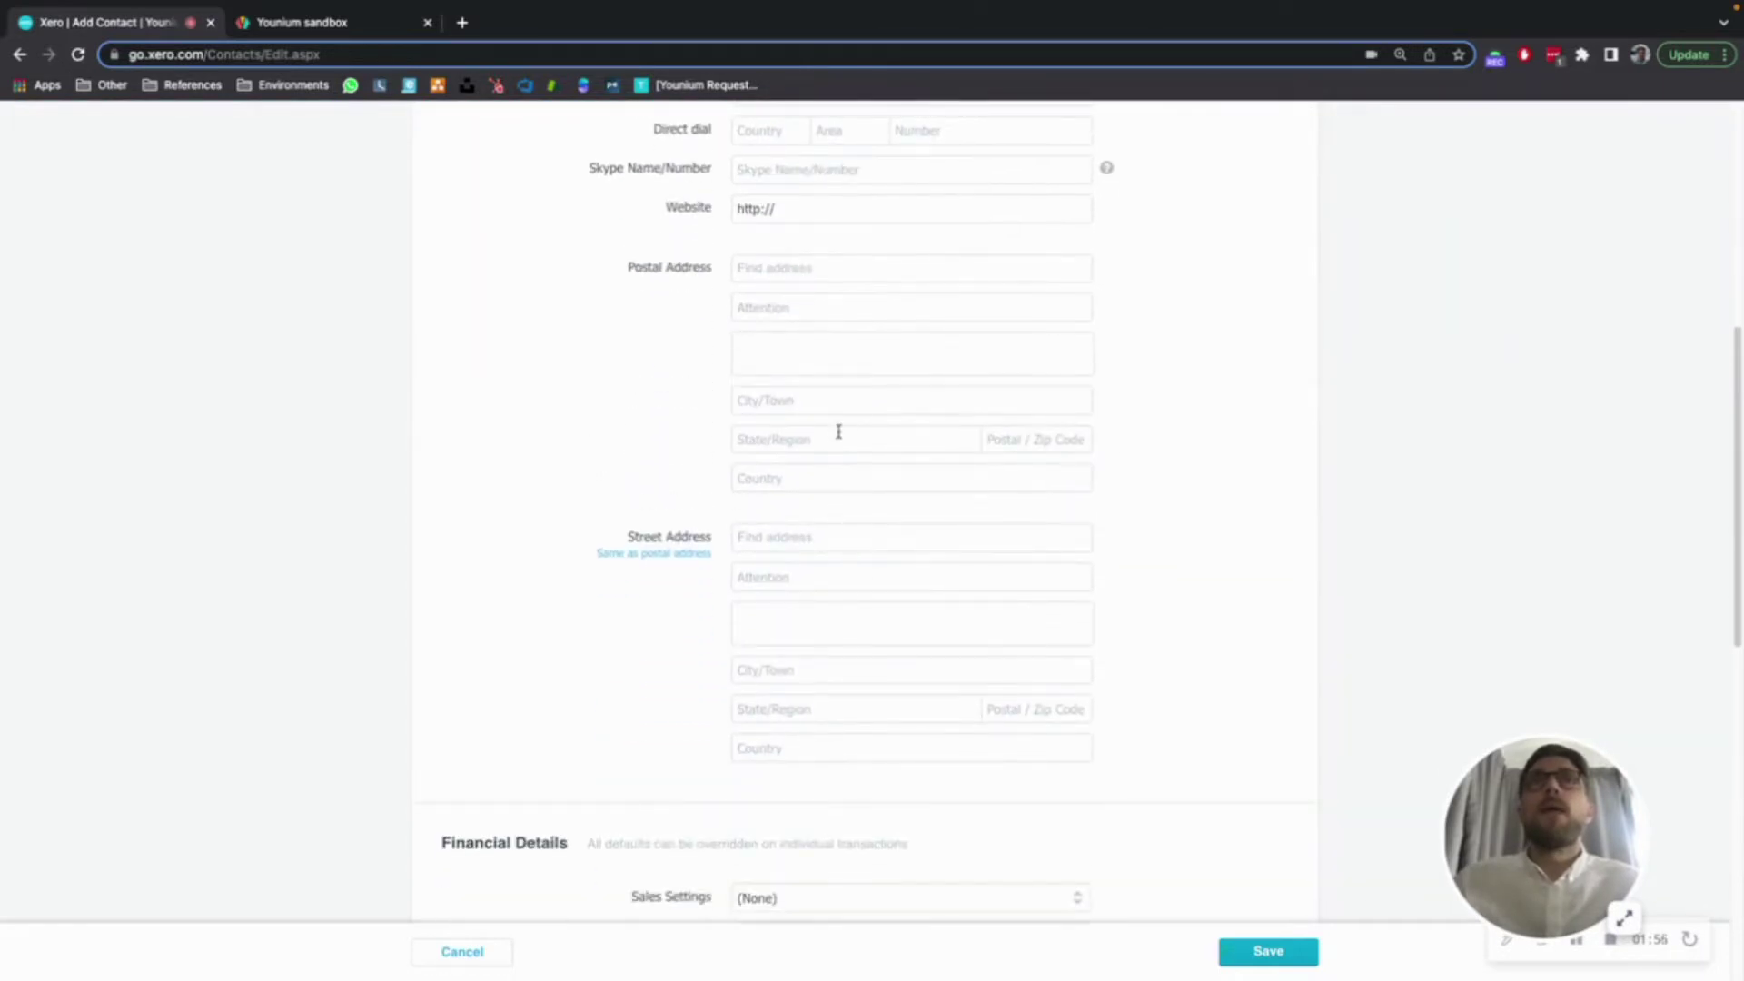
pyautogui.scroll(1, 817, 409)
pyautogui.click(810, 315)
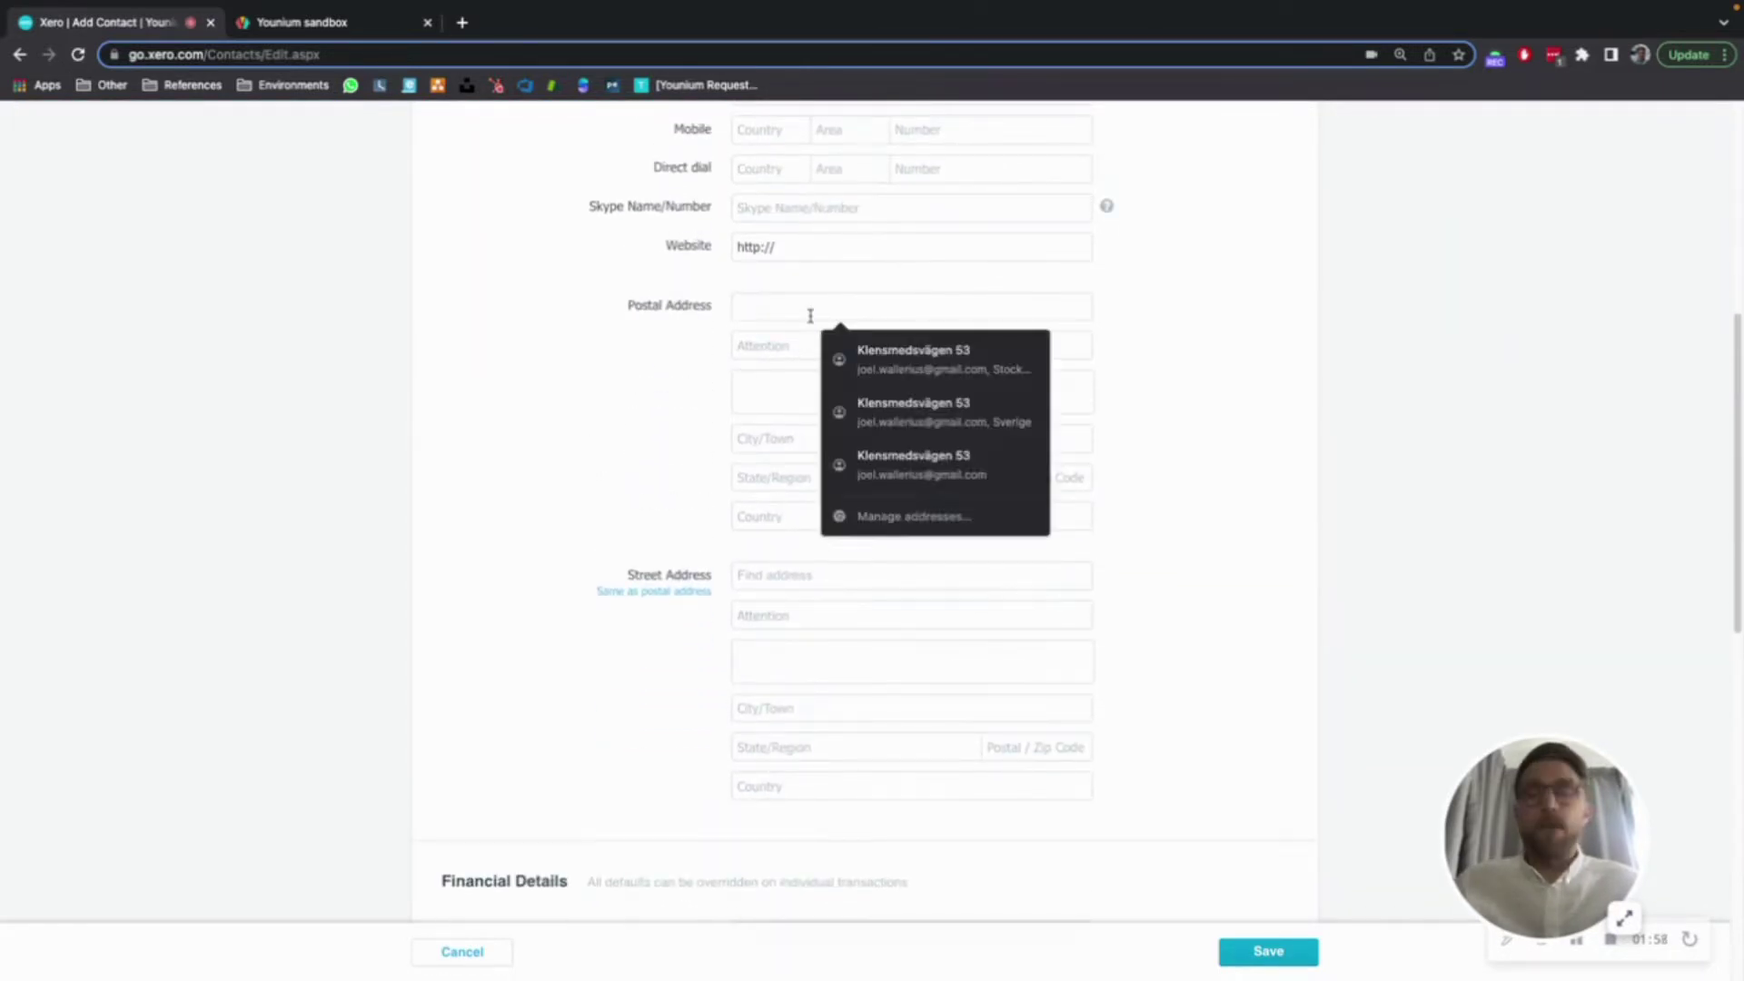
pyautogui.write('example')
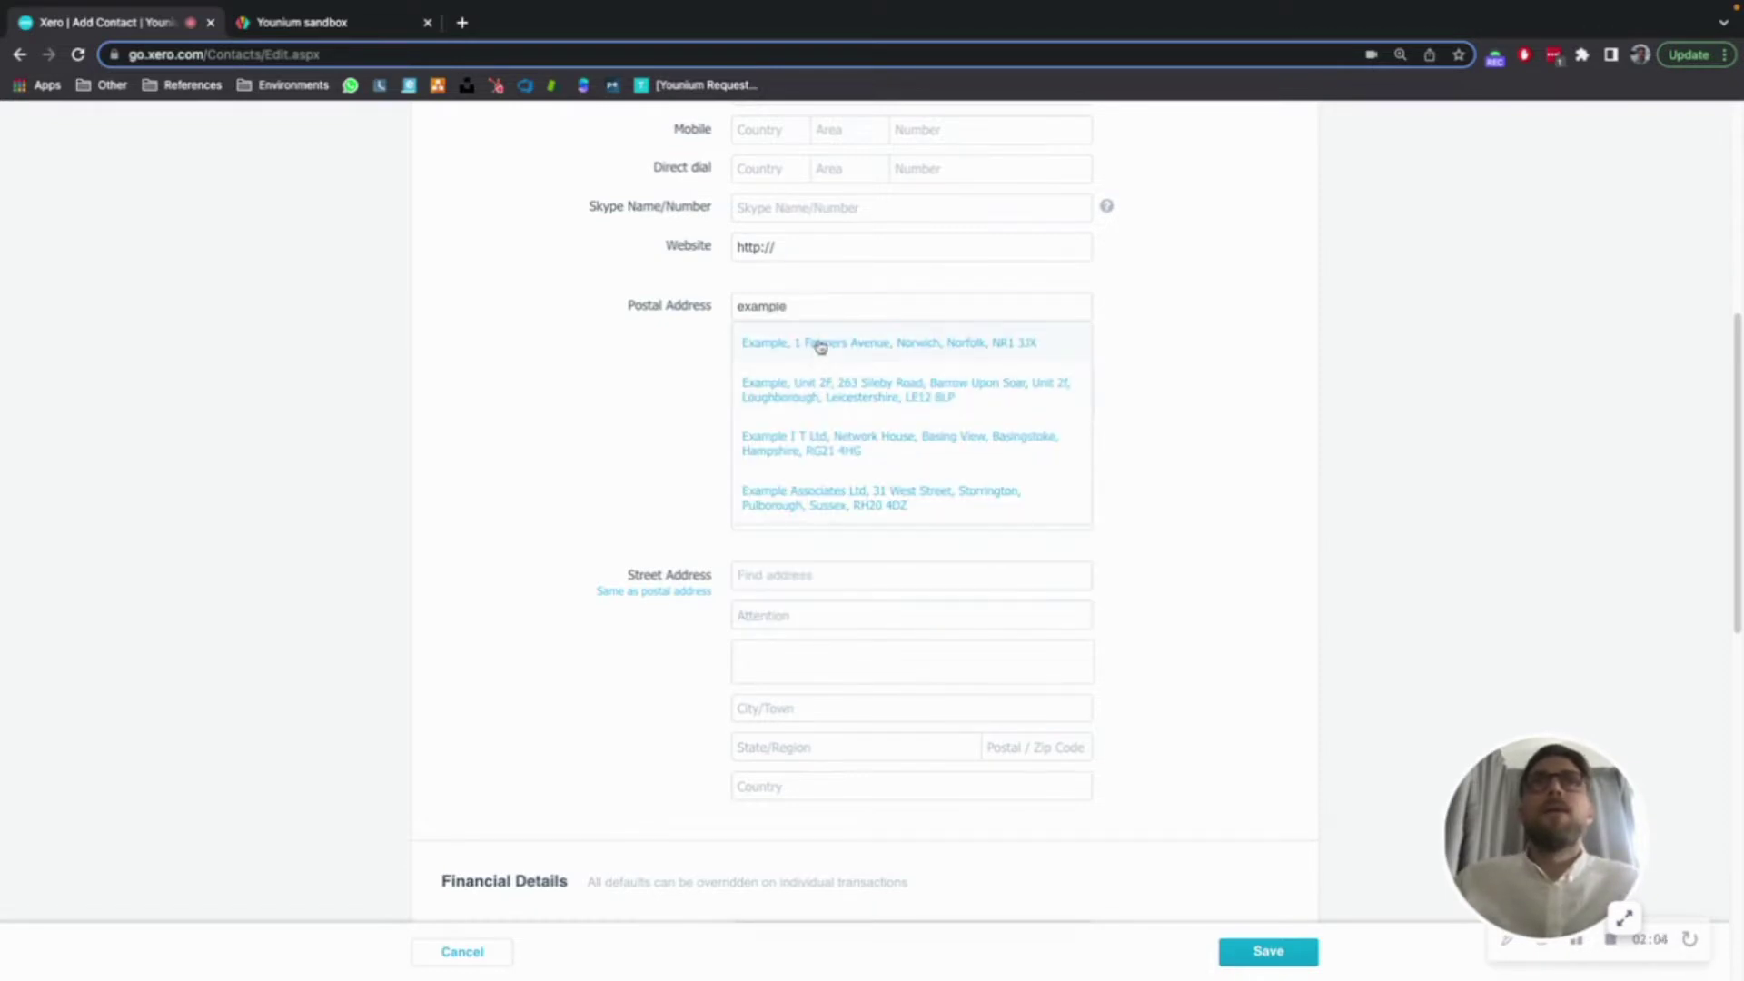
pyautogui.click(817, 346)
# Step: Save the new contact and decline the browser's offer to store the address
pyautogui.scroll(-8, 1227, 468)
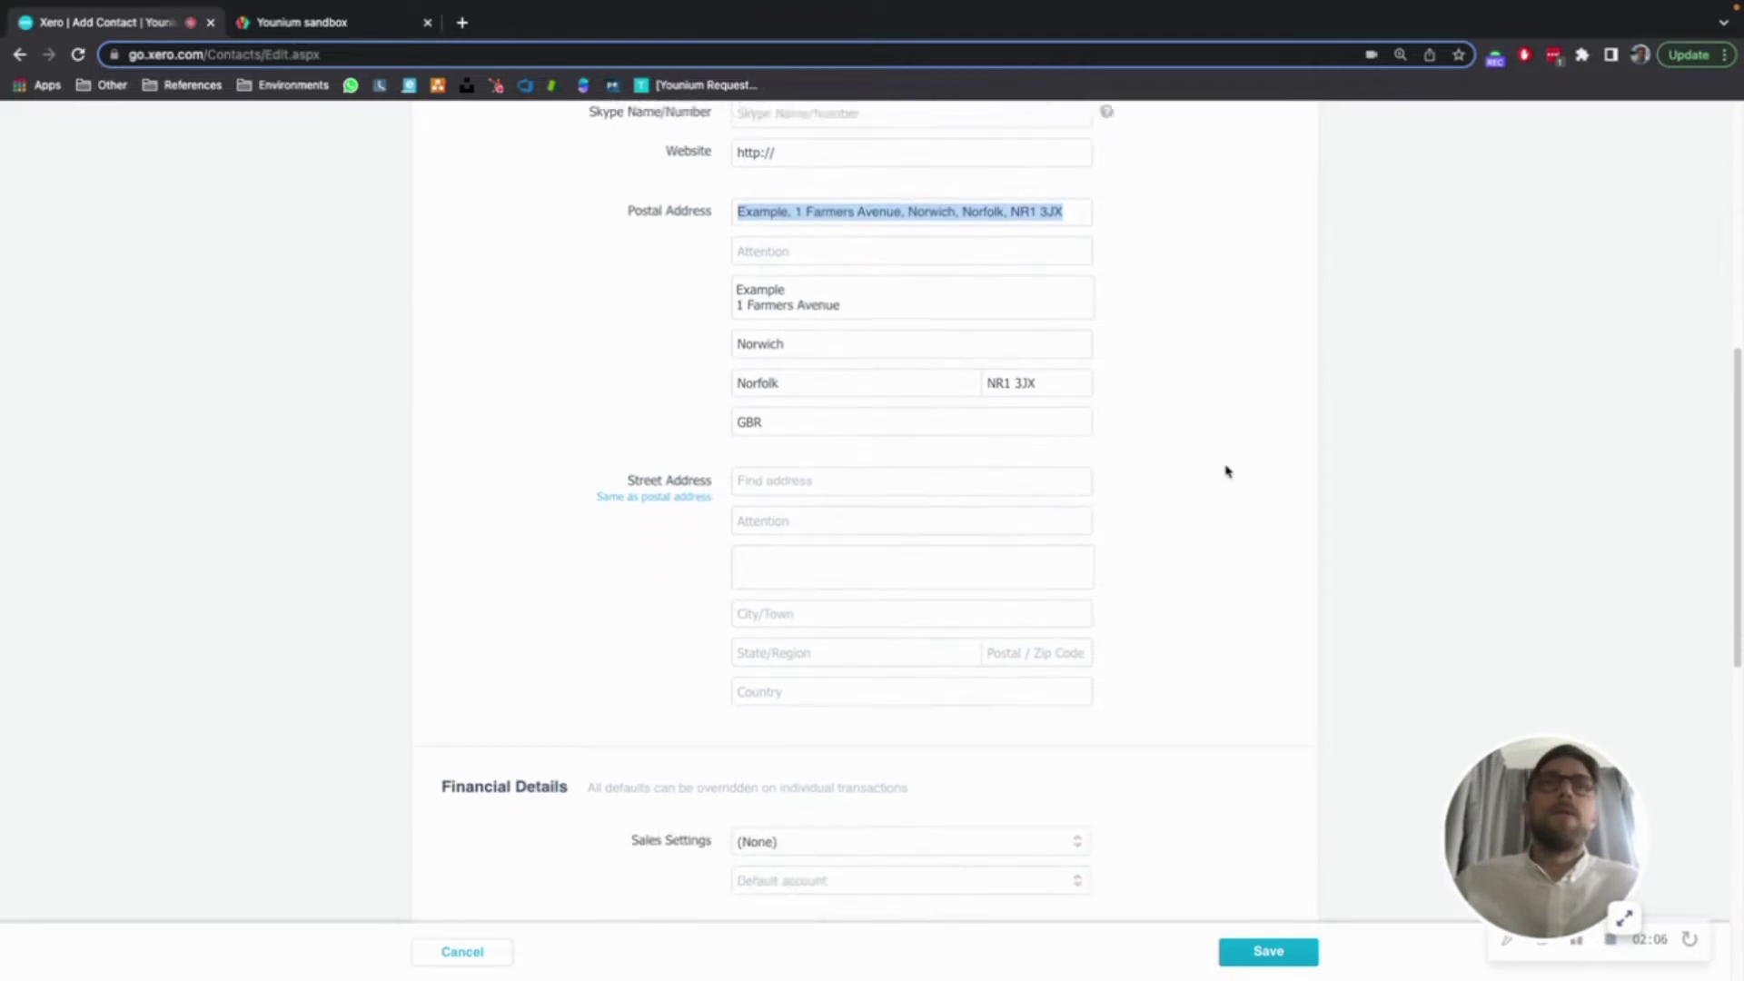
pyautogui.scroll(-2, 1281, 693)
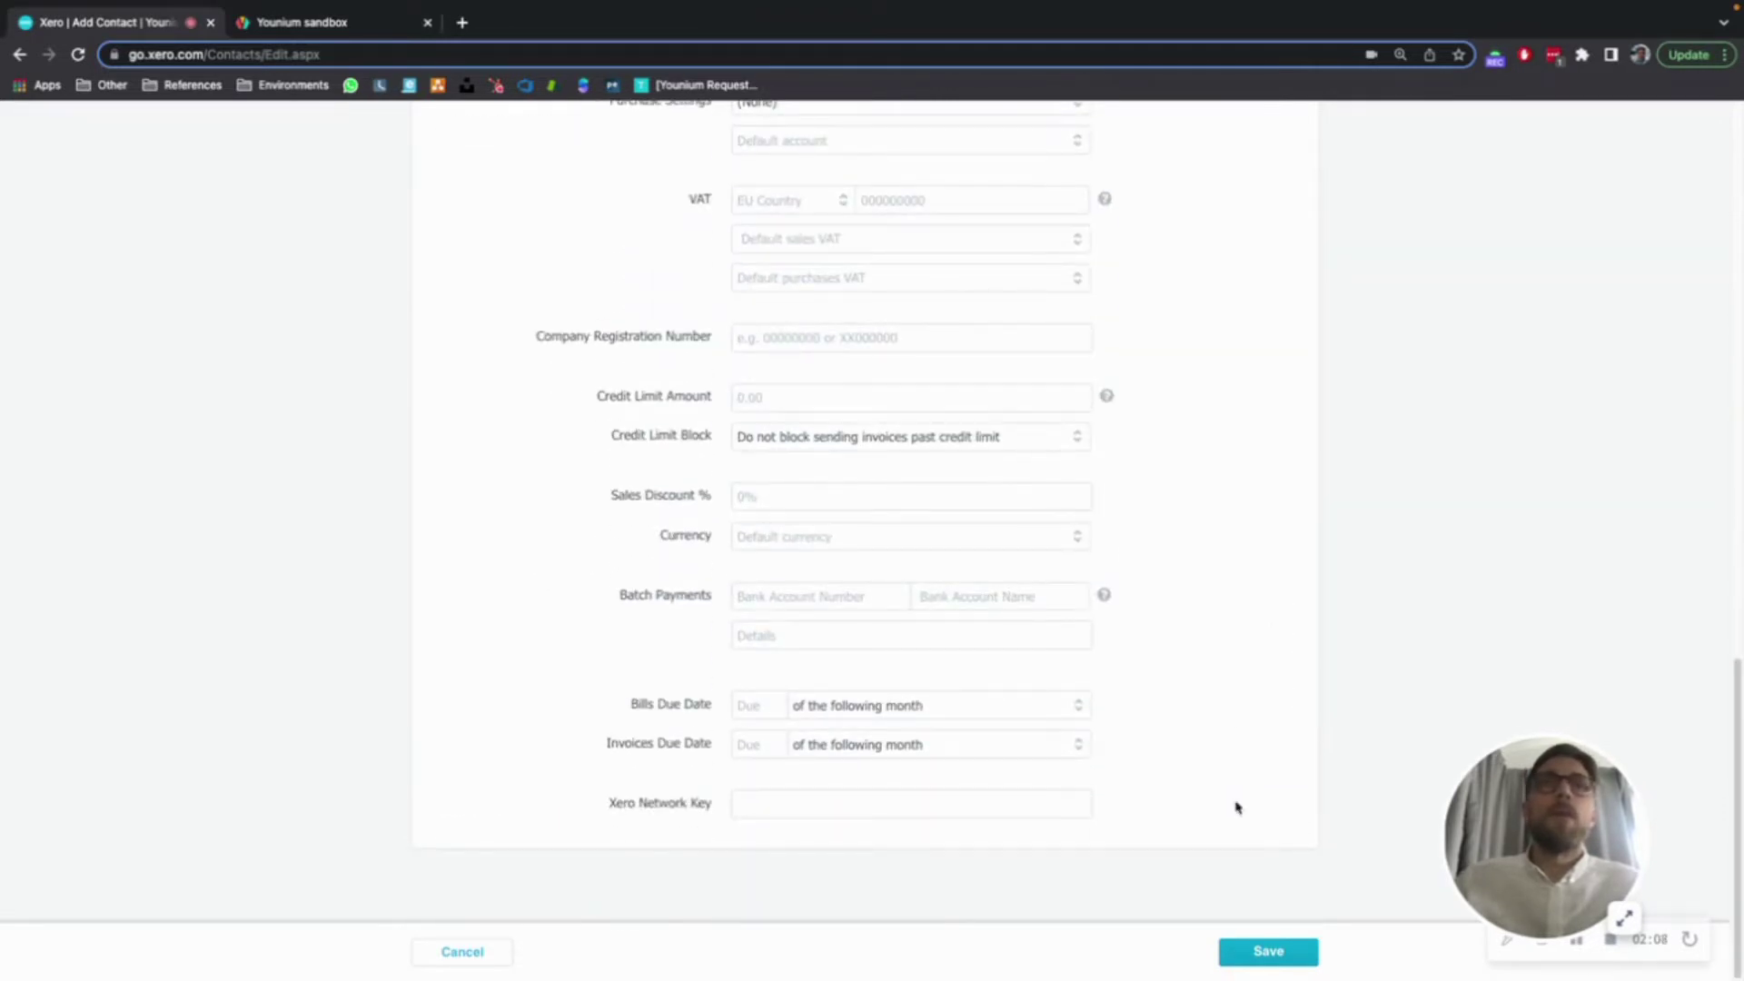
pyautogui.click(1268, 953)
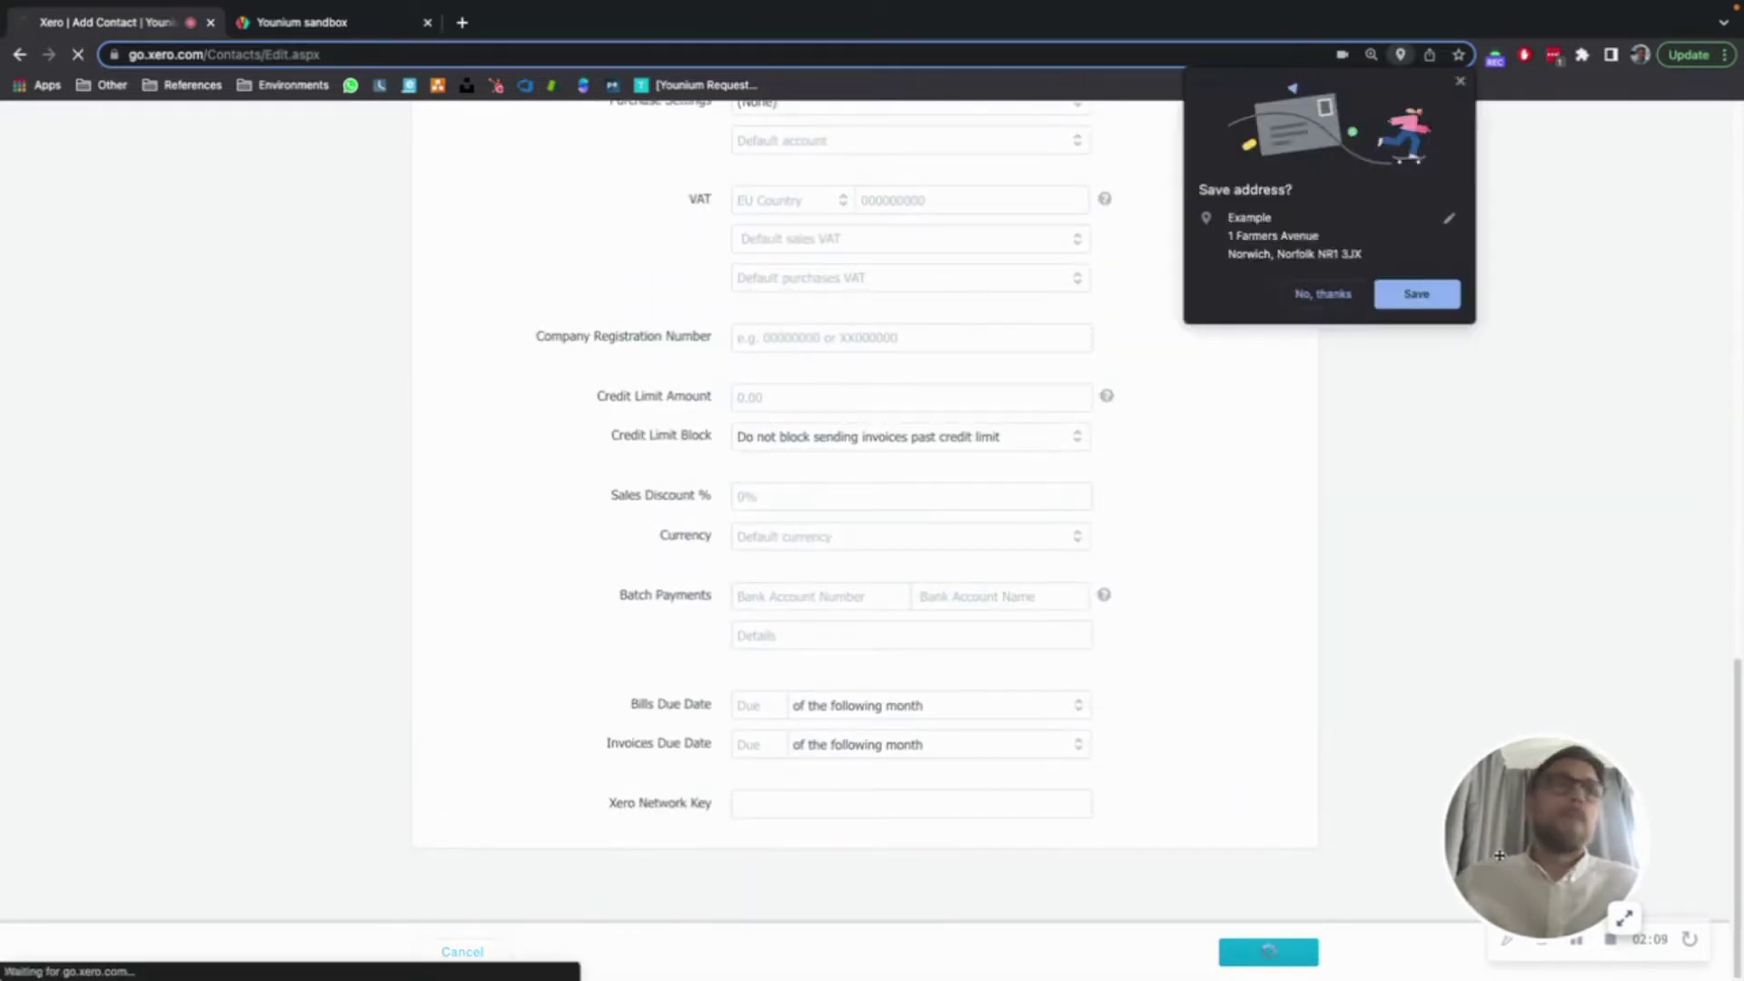
pyautogui.click(1326, 296)
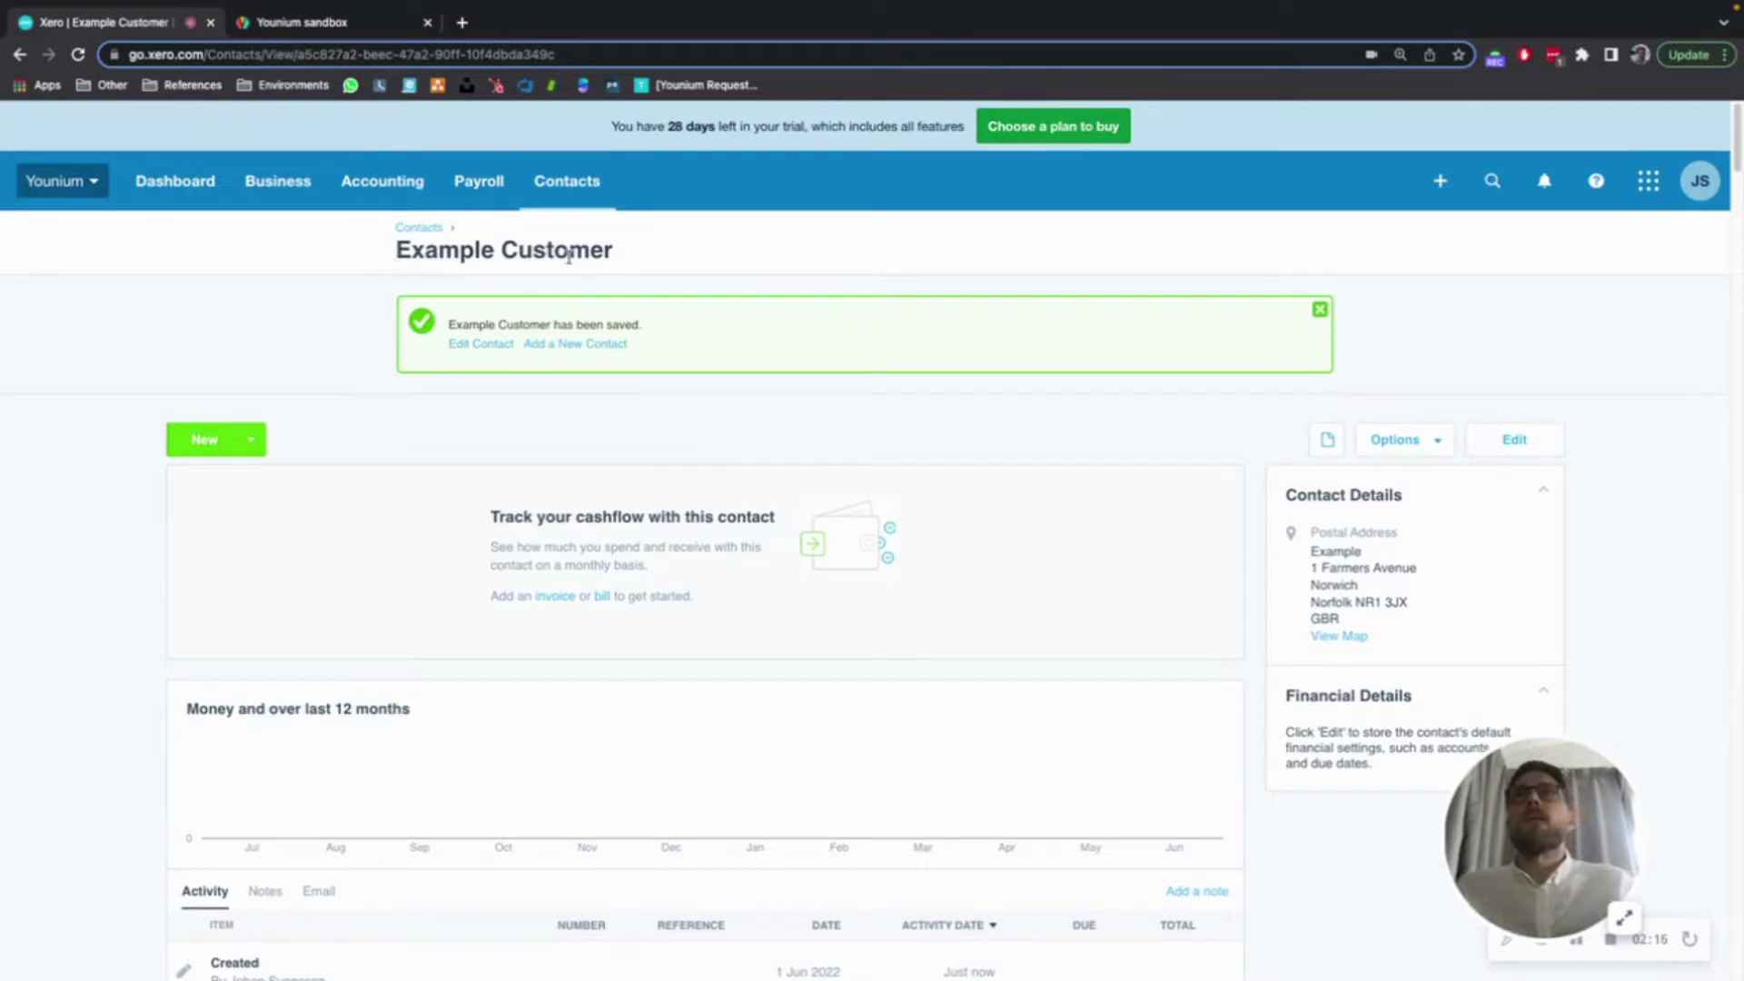
# Step: Switch to Younium and import the accounts from Xero
pyautogui.click(331, 21)
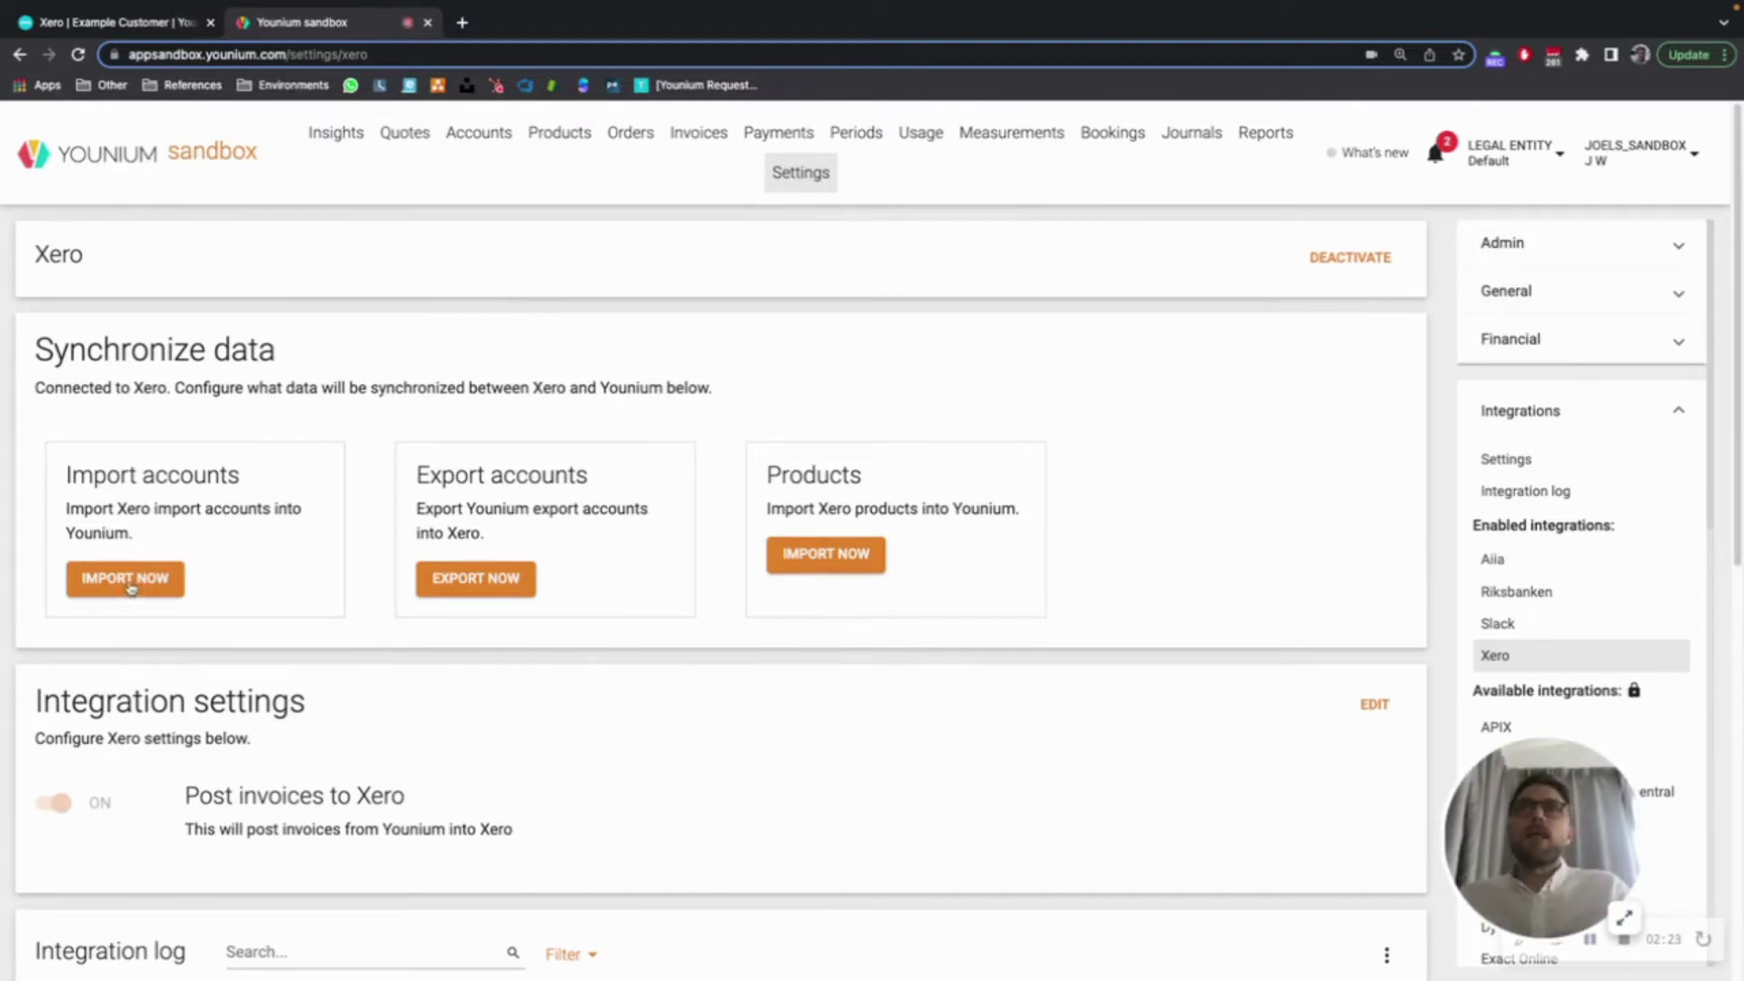
pyautogui.click(132, 586)
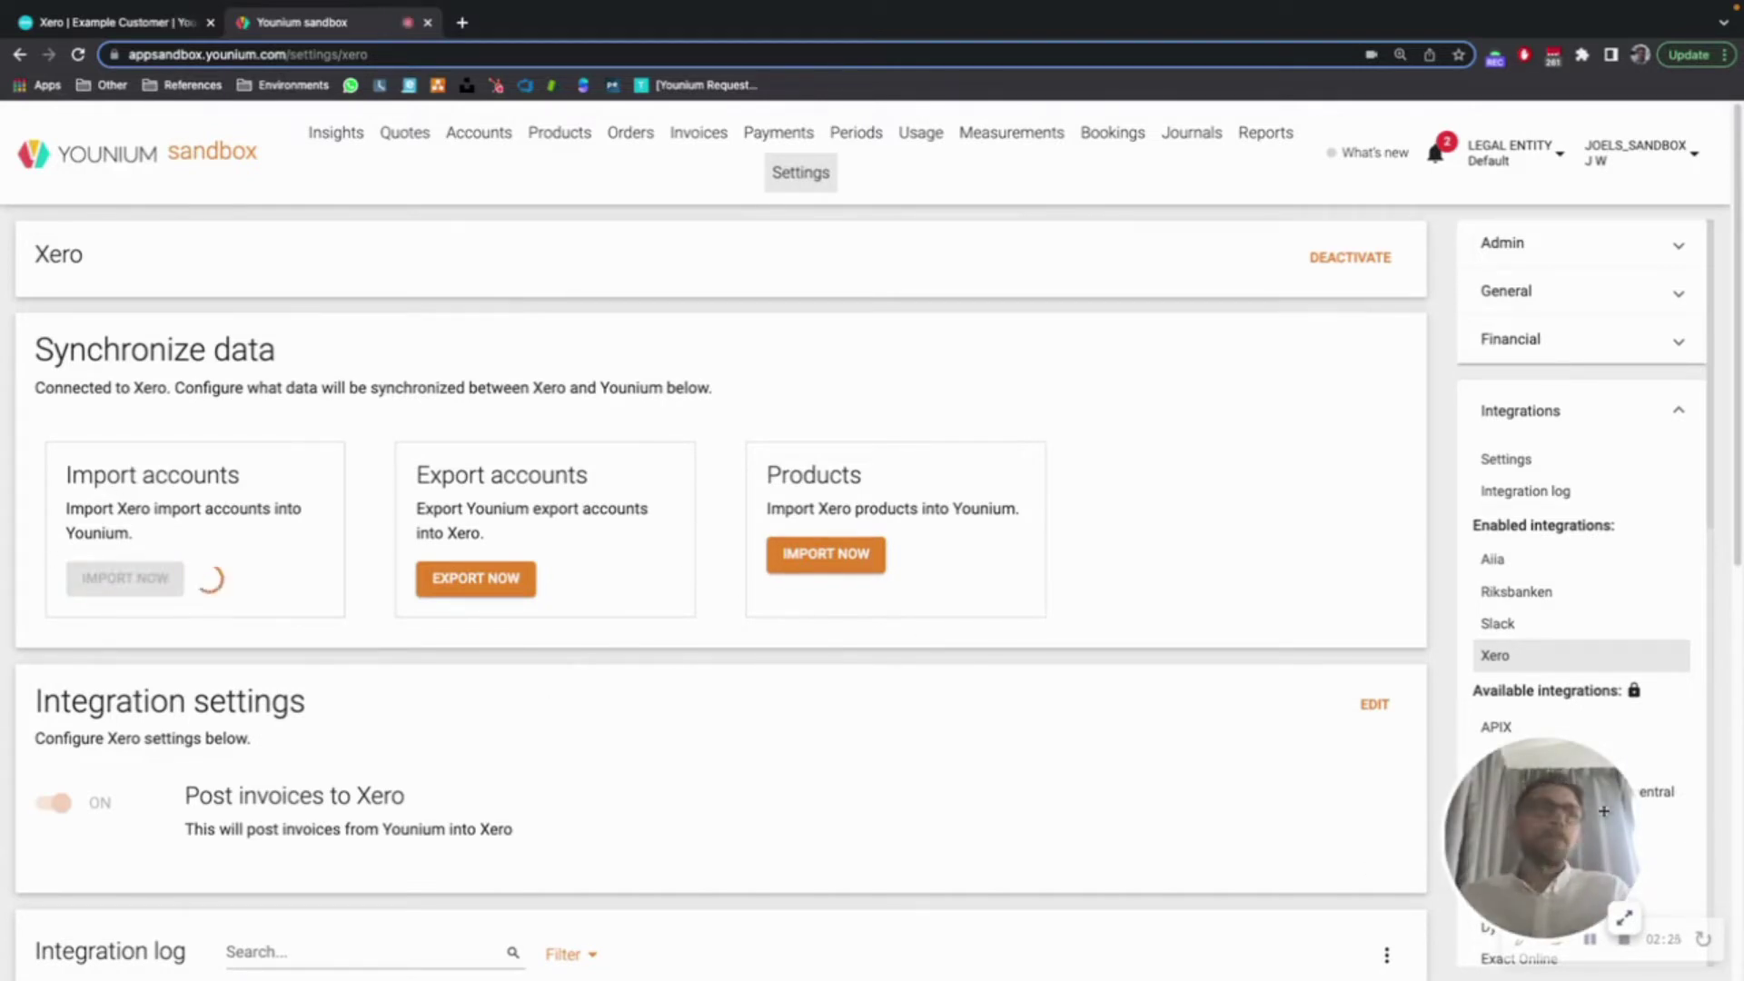
pyautogui.moveTo(1603, 810); pyautogui.dragTo(1591, 709)
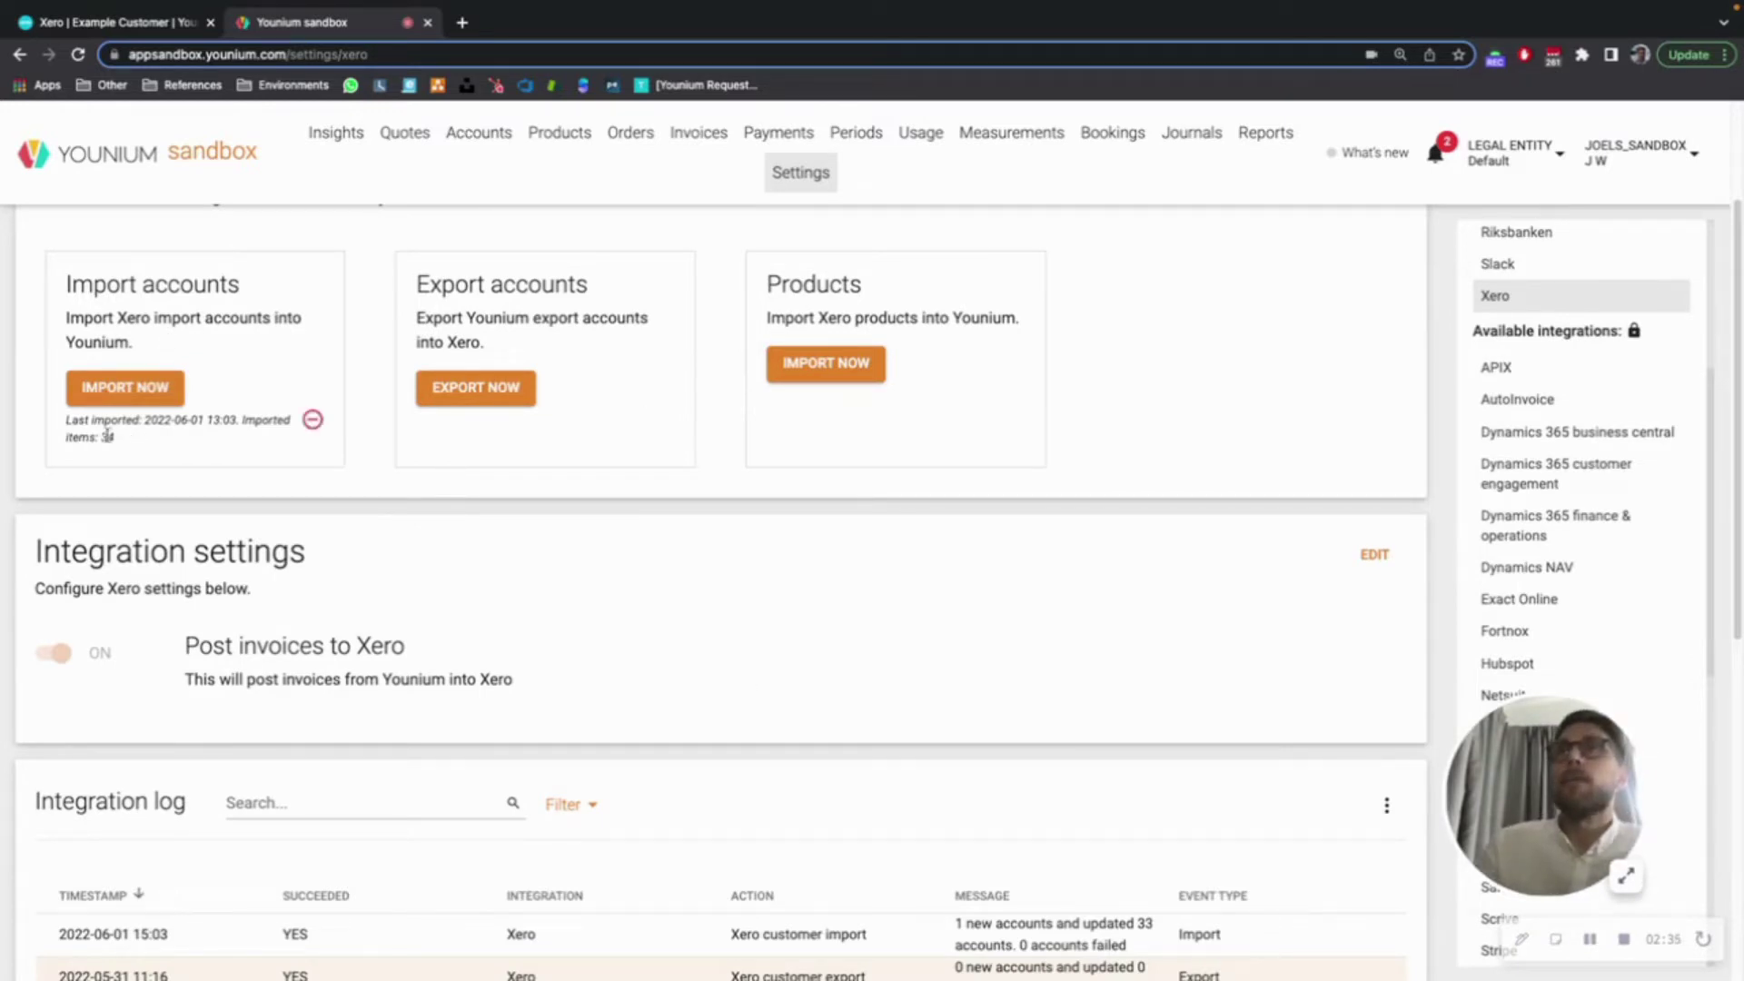
# Step: Review the latest customer import entry in the integration log and check the Example Customer row in the accounts list
pyautogui.scroll(-2, 1080, 743)
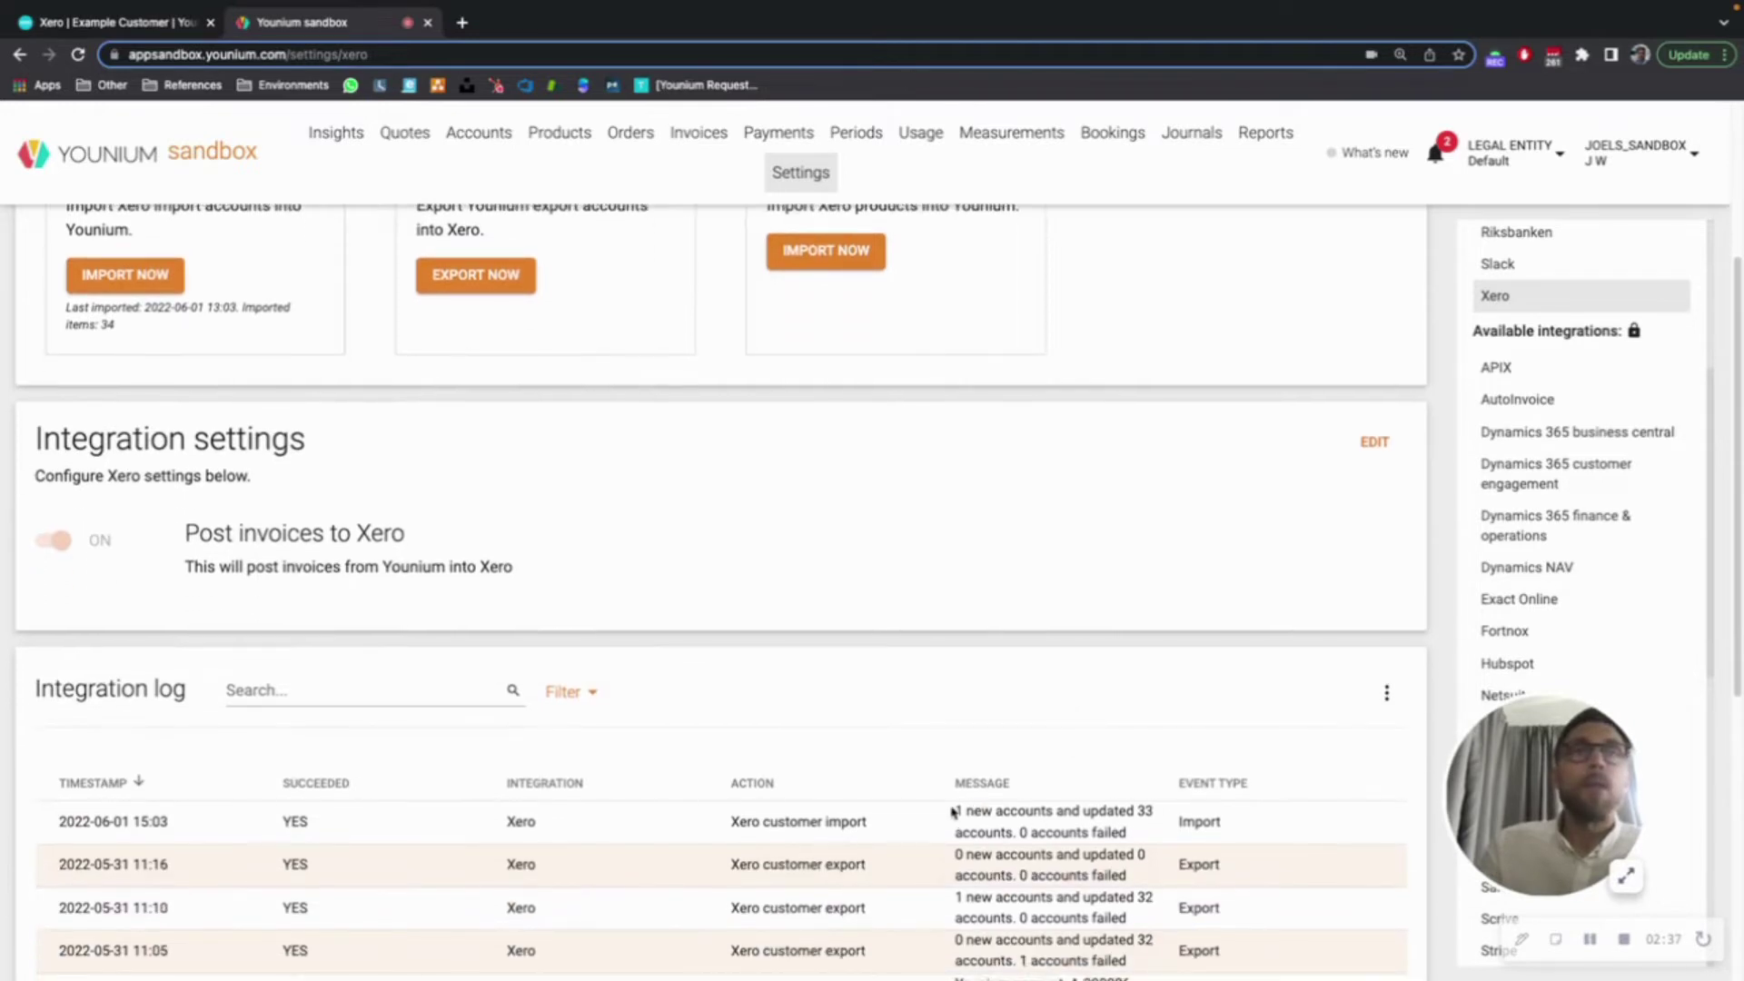
pyautogui.moveTo(954, 812); pyautogui.dragTo(1126, 834)
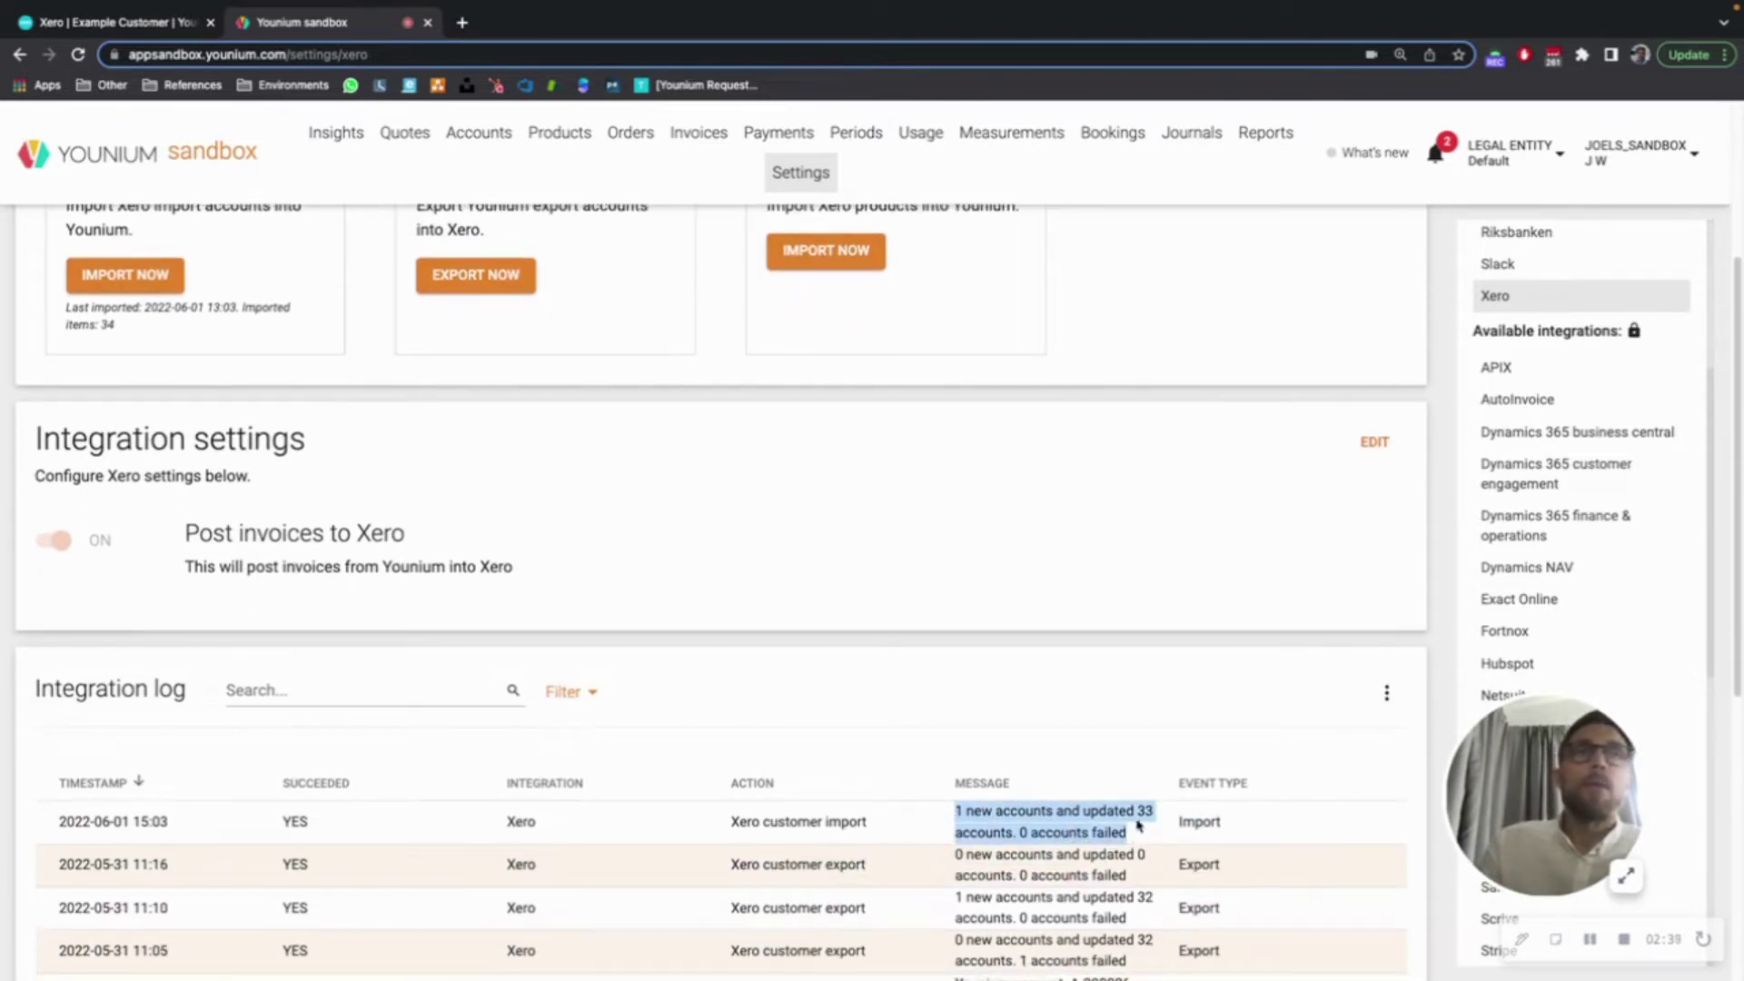
pyautogui.scroll(4, 790, 572)
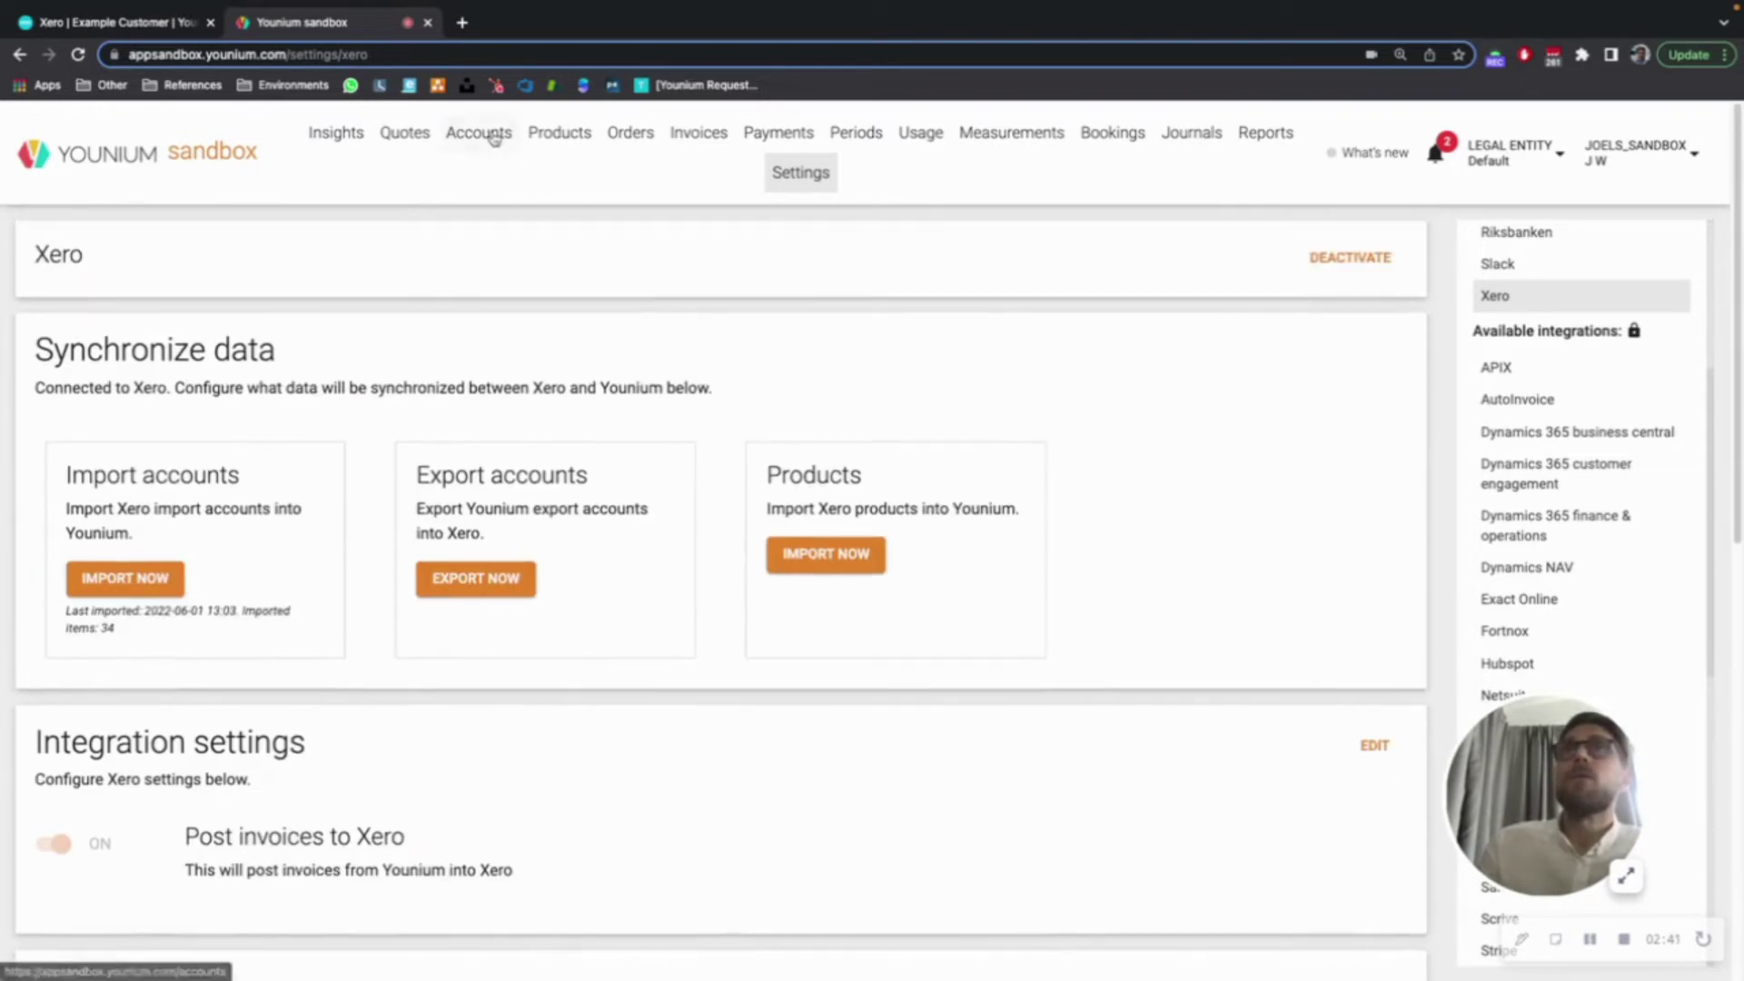
pyautogui.click(494, 136)
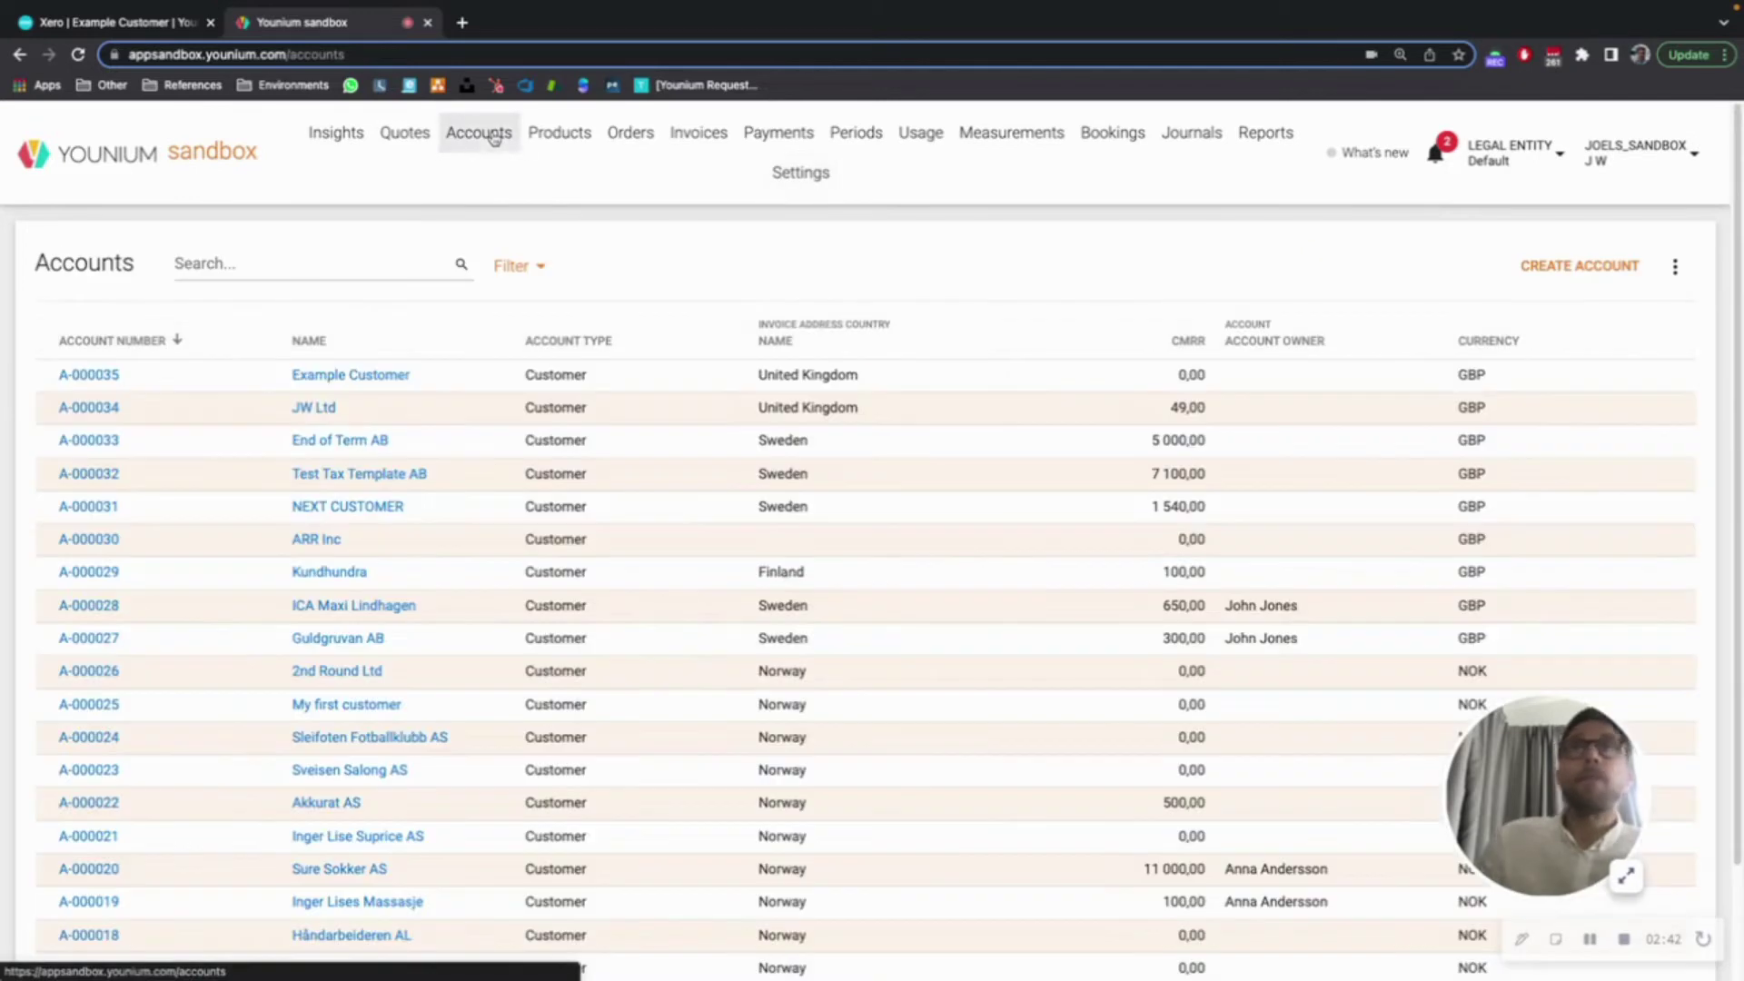
pyautogui.click(878, 373)
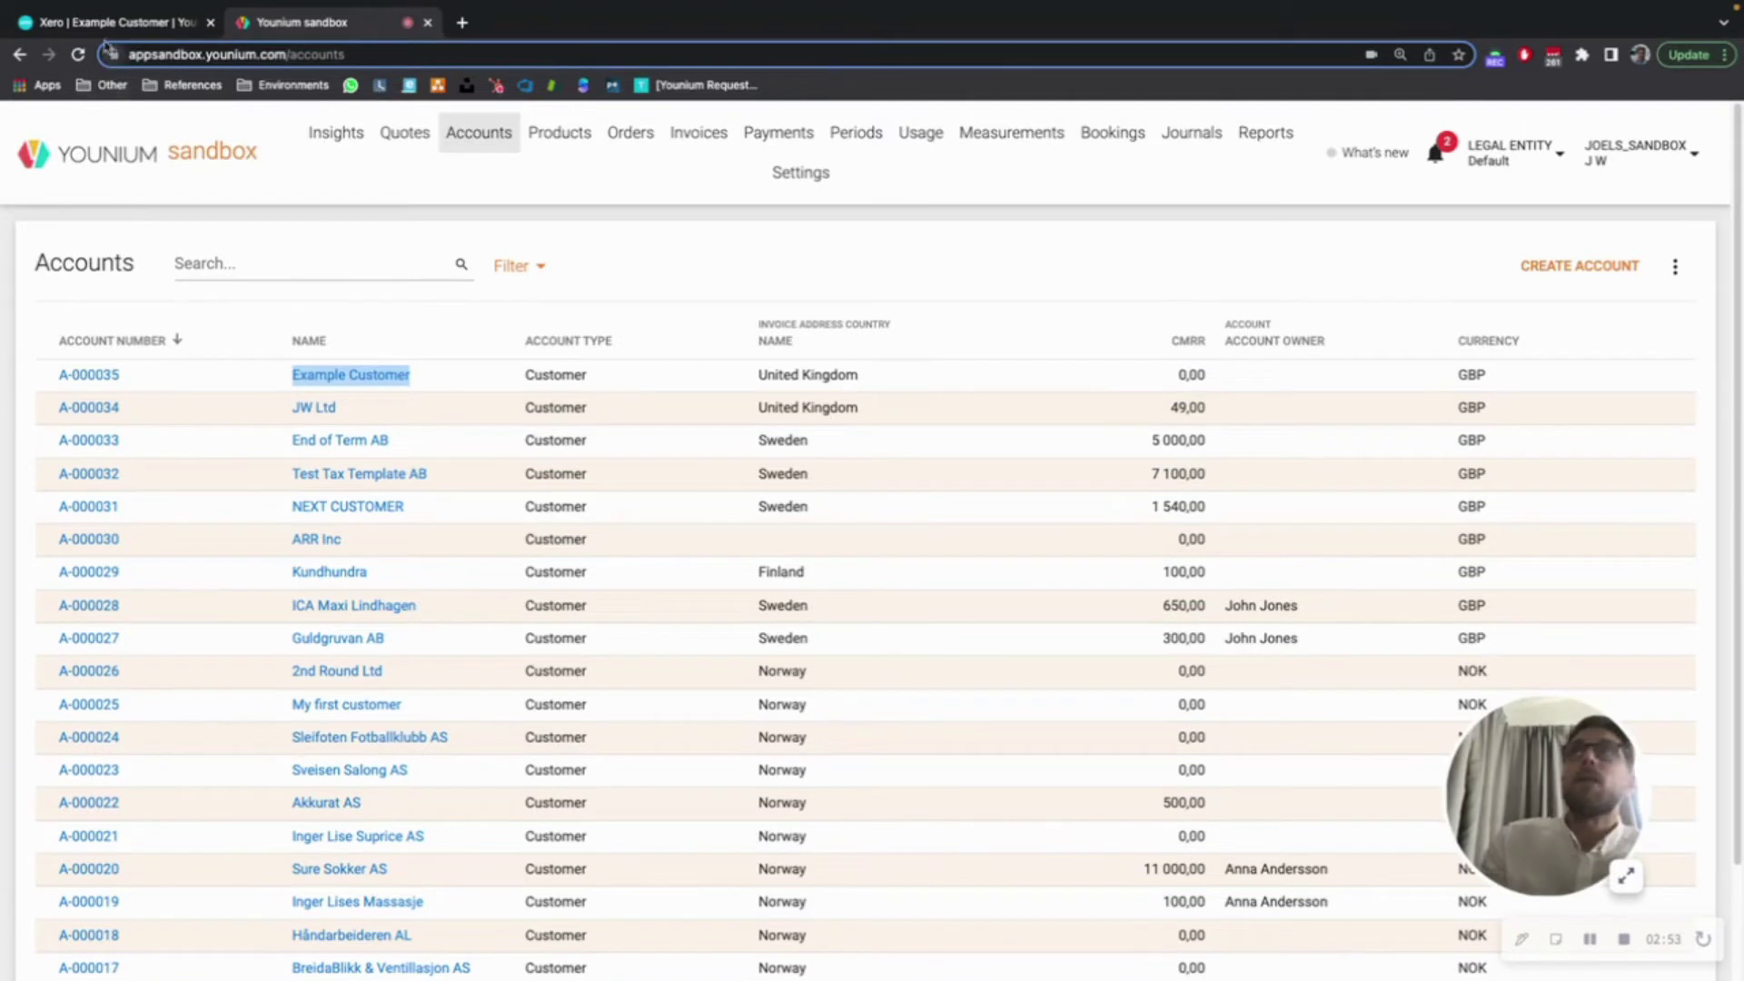
# Step: Switch to Xero and look through the full list of contacts
pyautogui.click(105, 27)
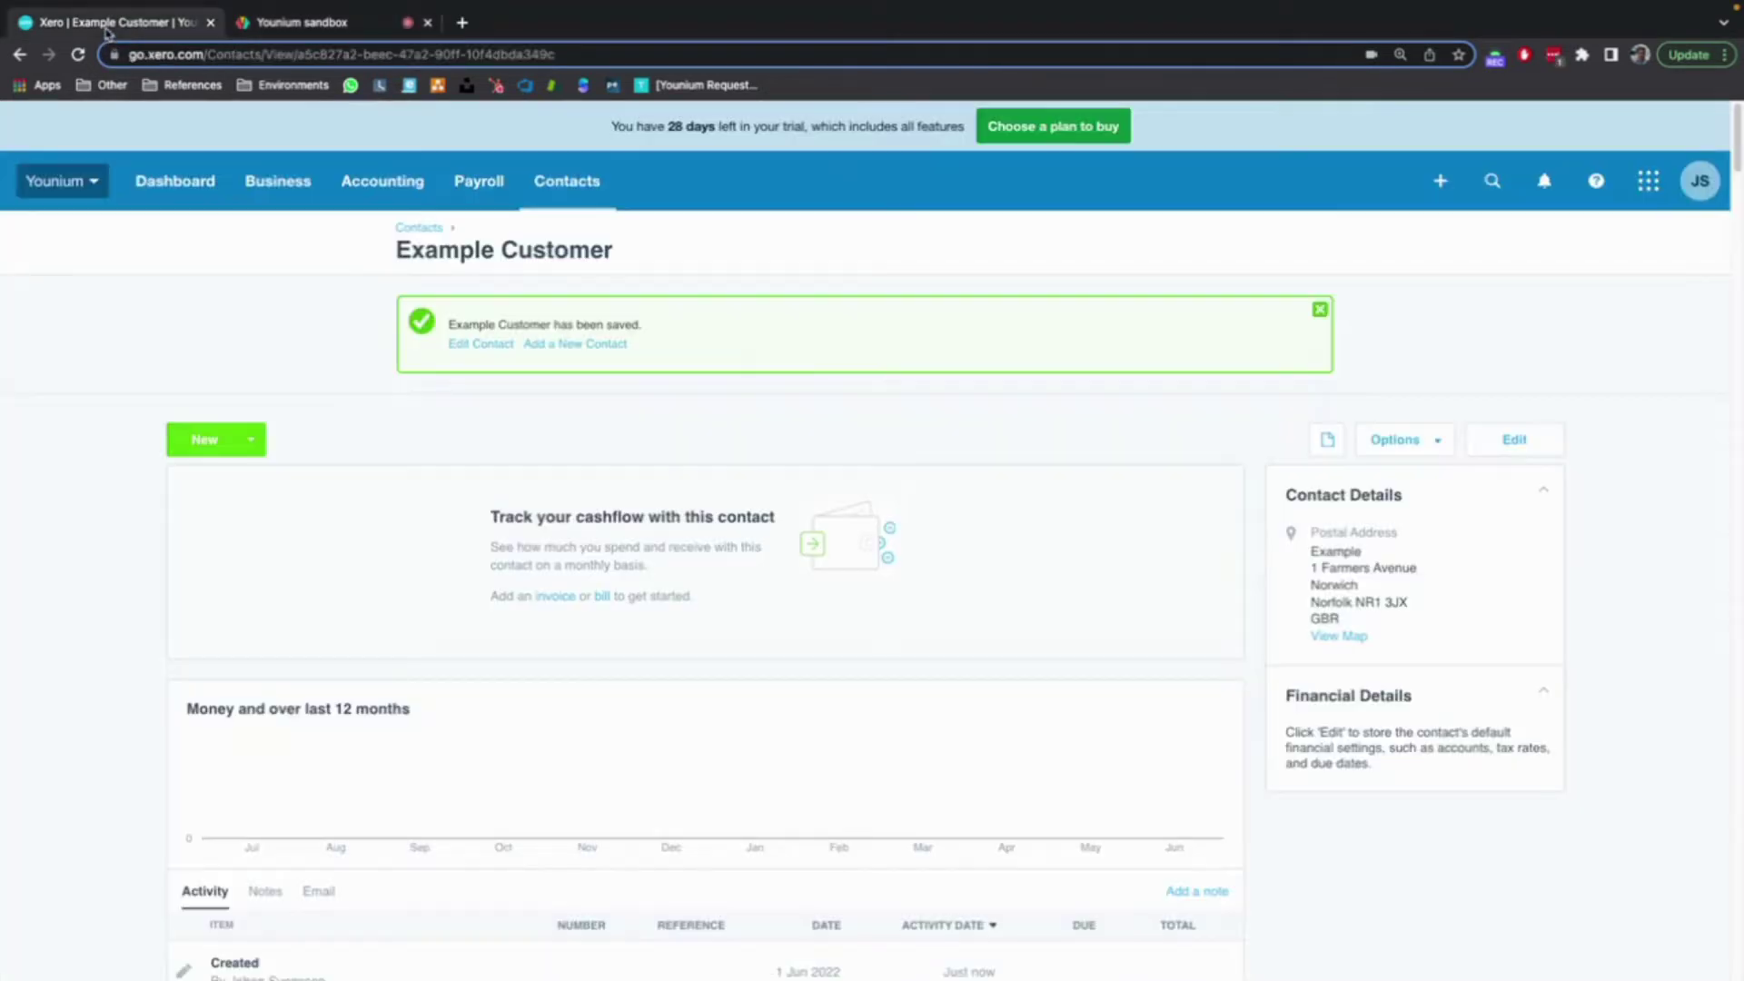
pyautogui.click(565, 181)
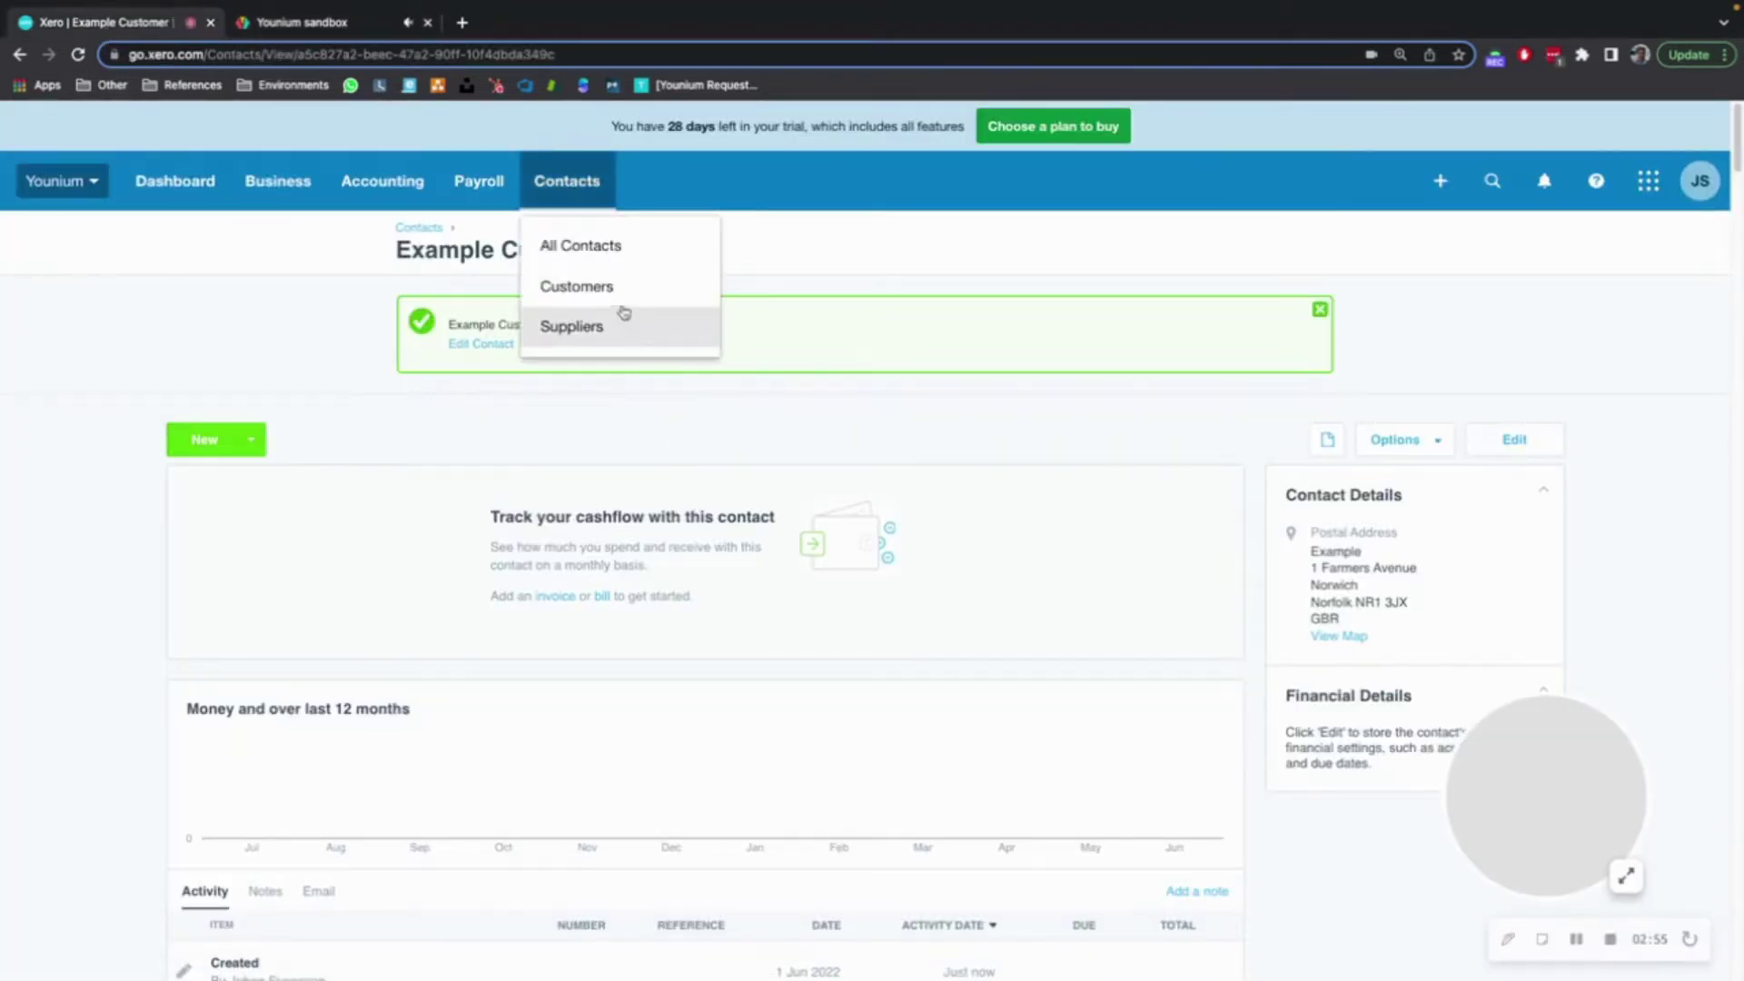
pyautogui.click(582, 248)
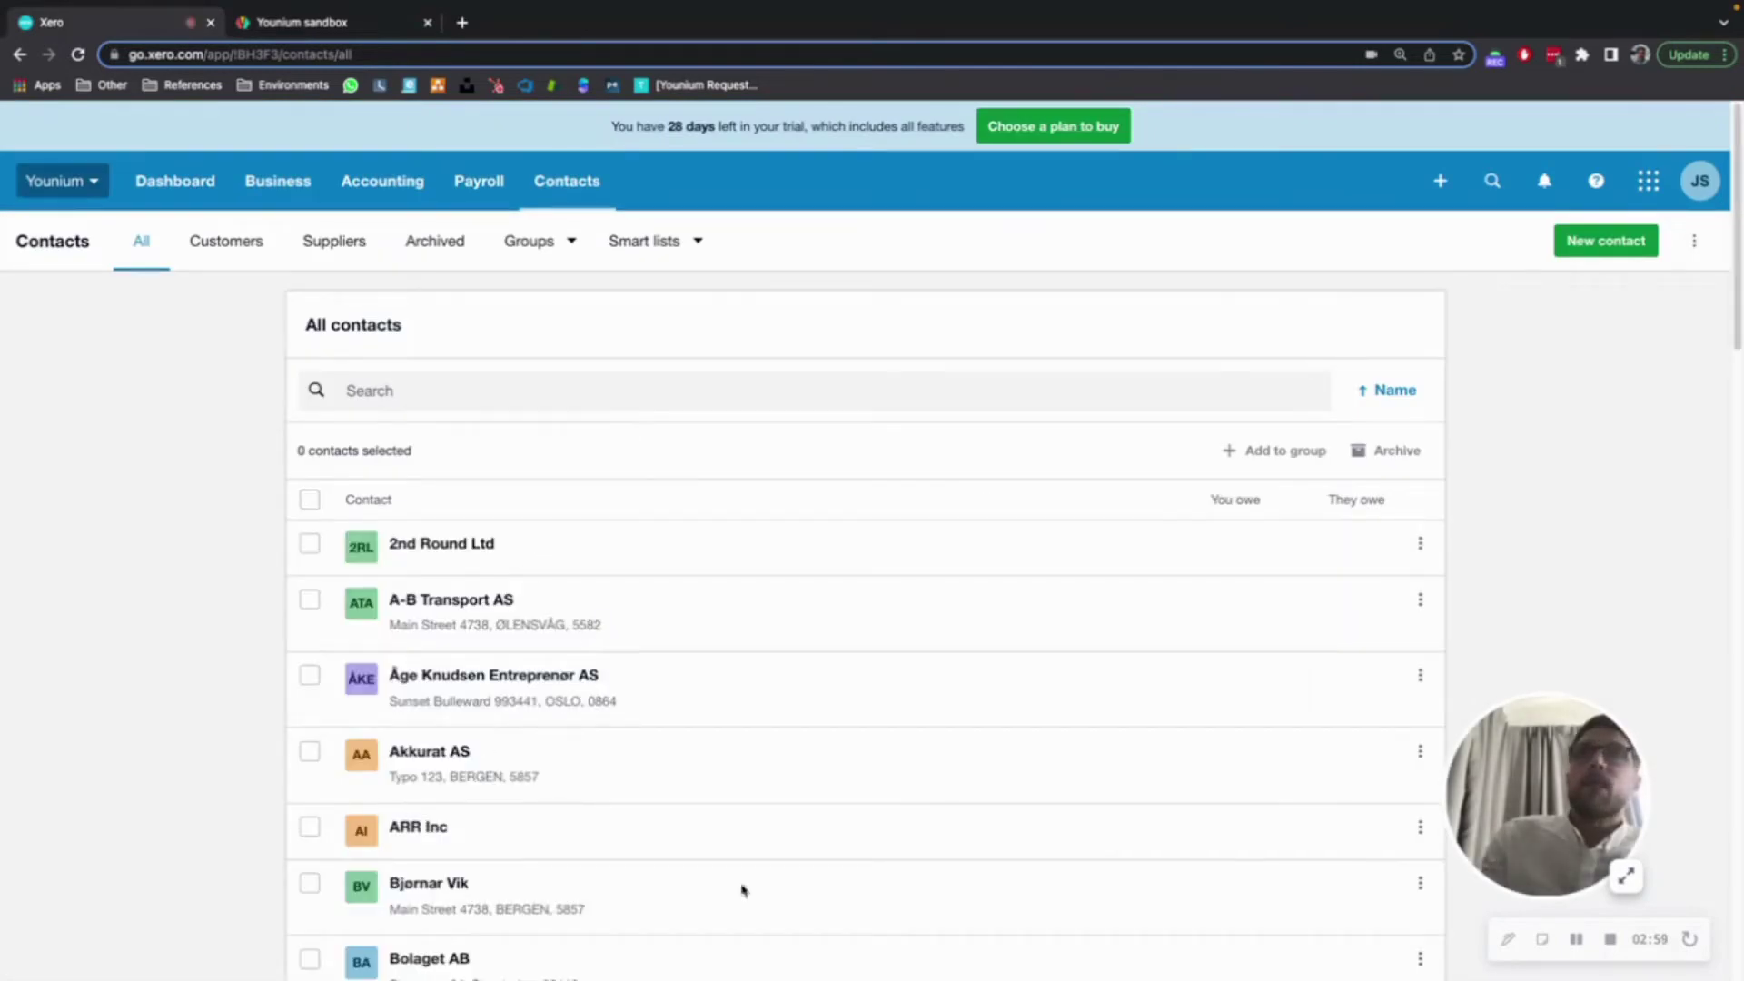
pyautogui.scroll(-8, 814, 623)
pyautogui.scroll(8, 802, 612)
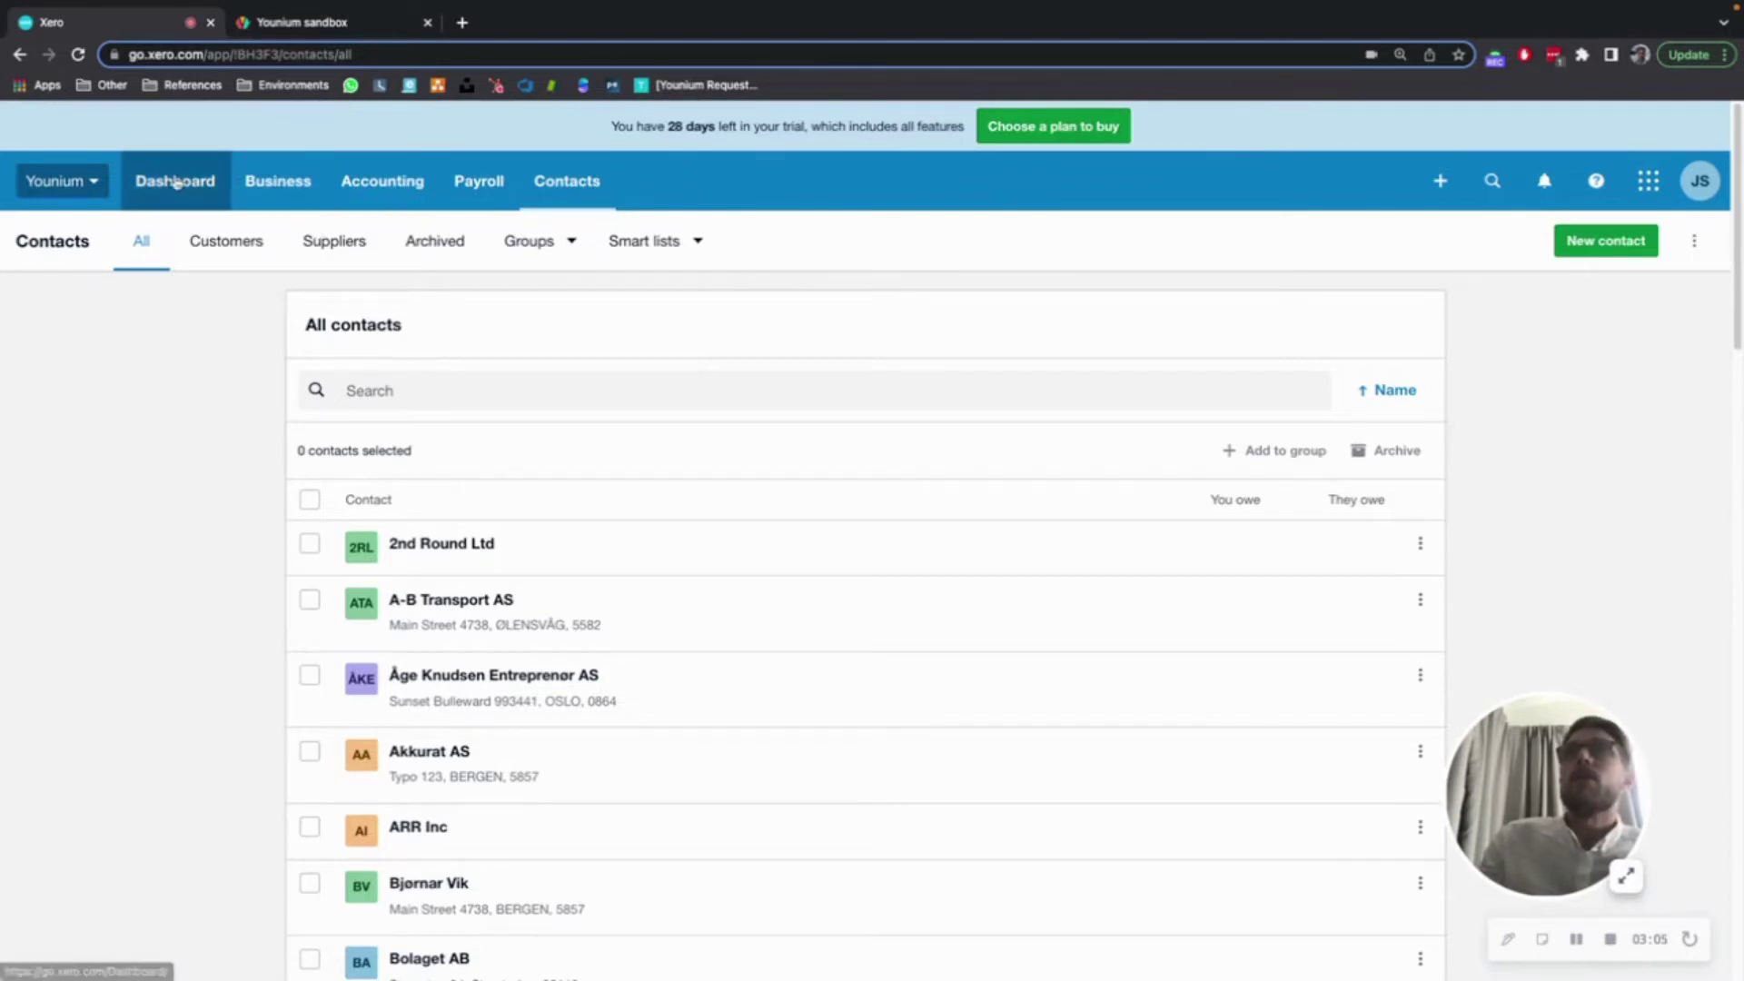
# Step: Review the products and services list in Xero, and compare it with the product list in Younium
pyautogui.click(257, 182)
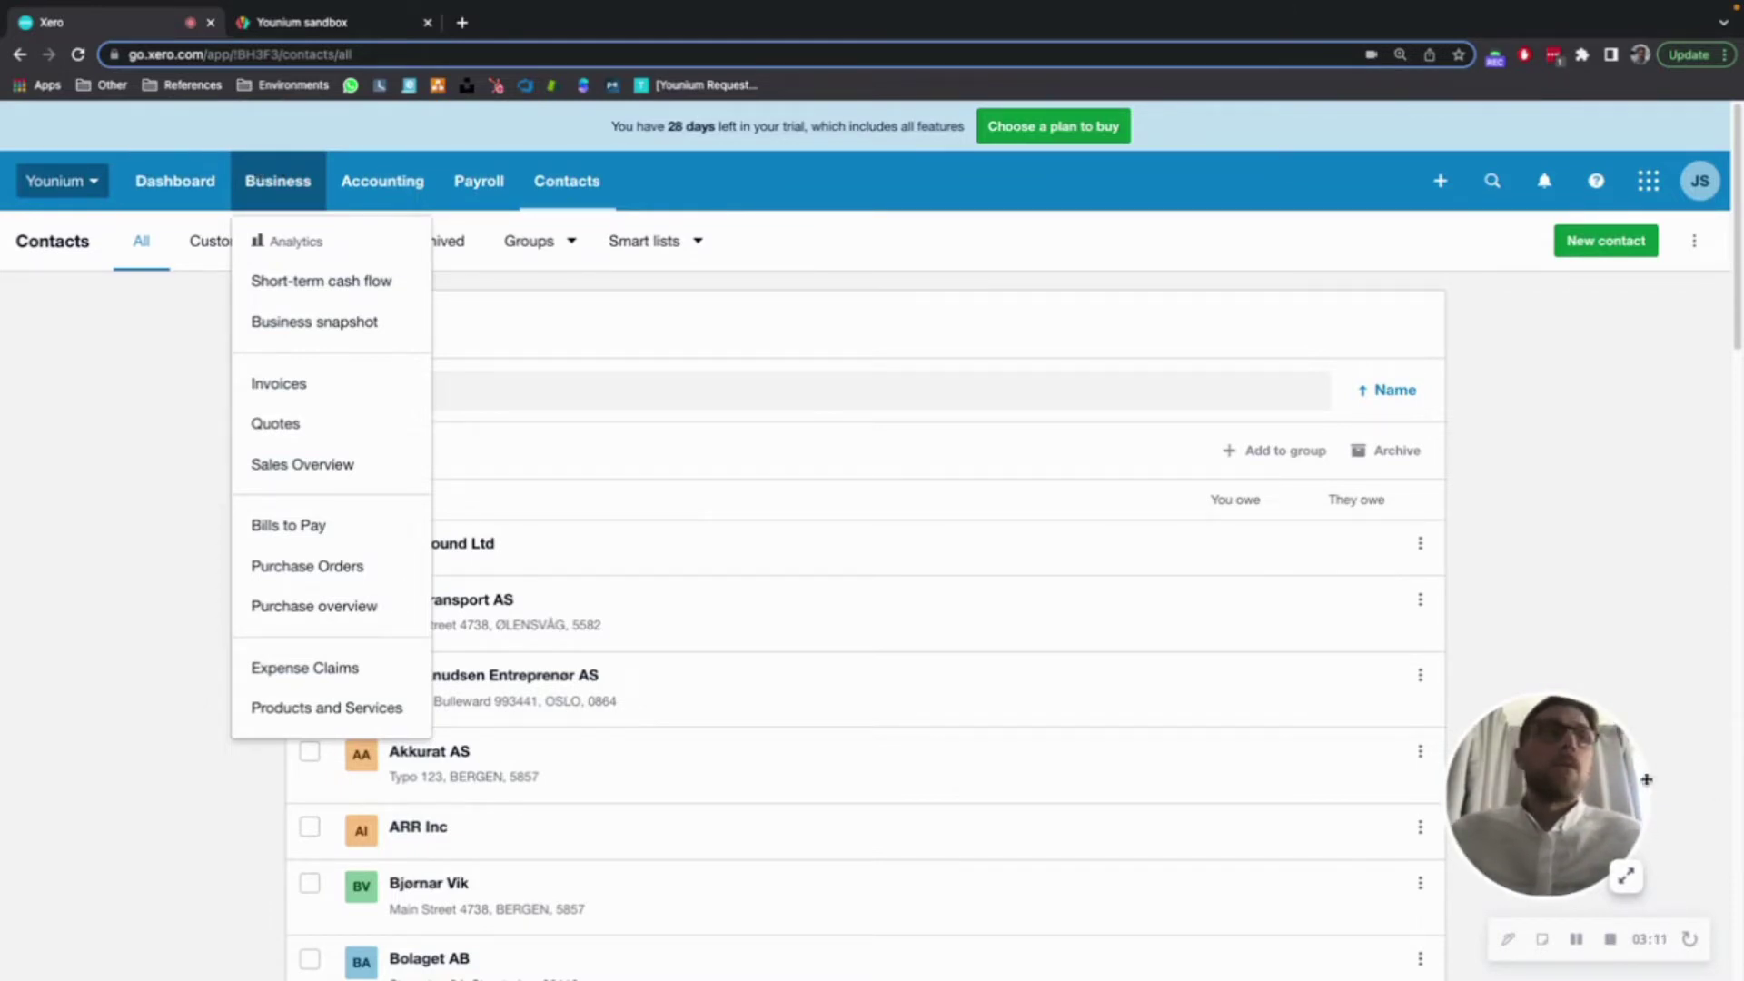
pyautogui.click(1577, 942)
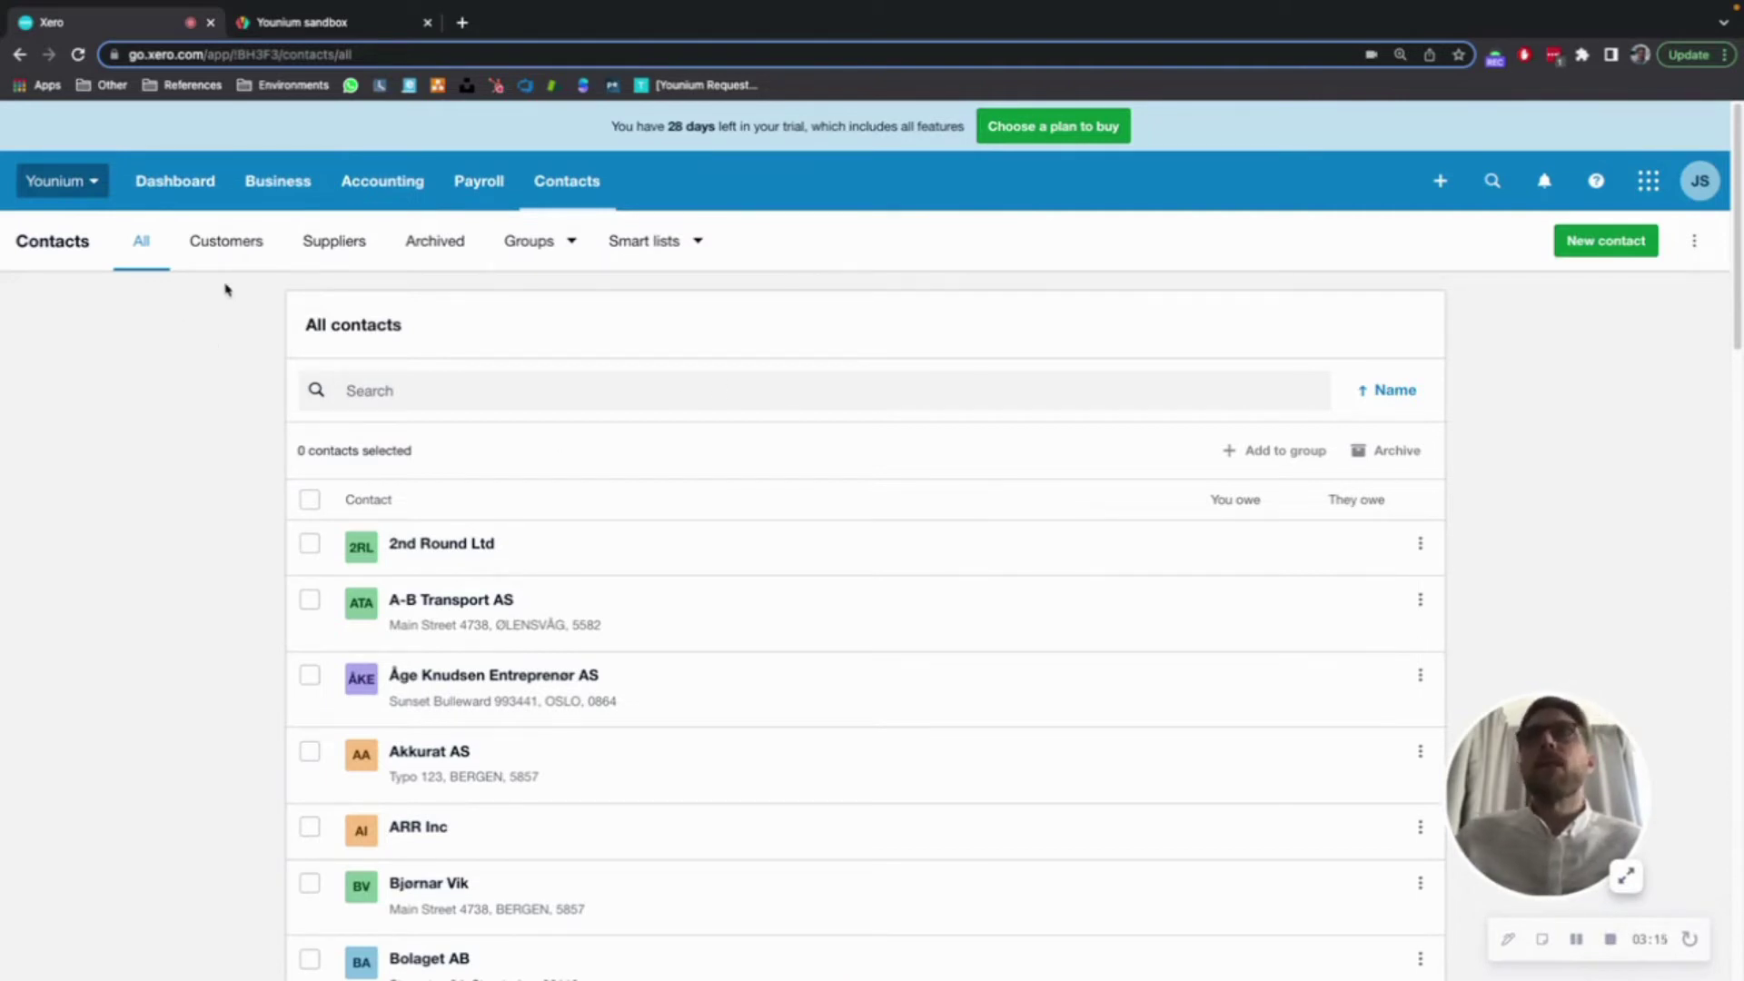
pyautogui.click(279, 186)
pyautogui.click(351, 710)
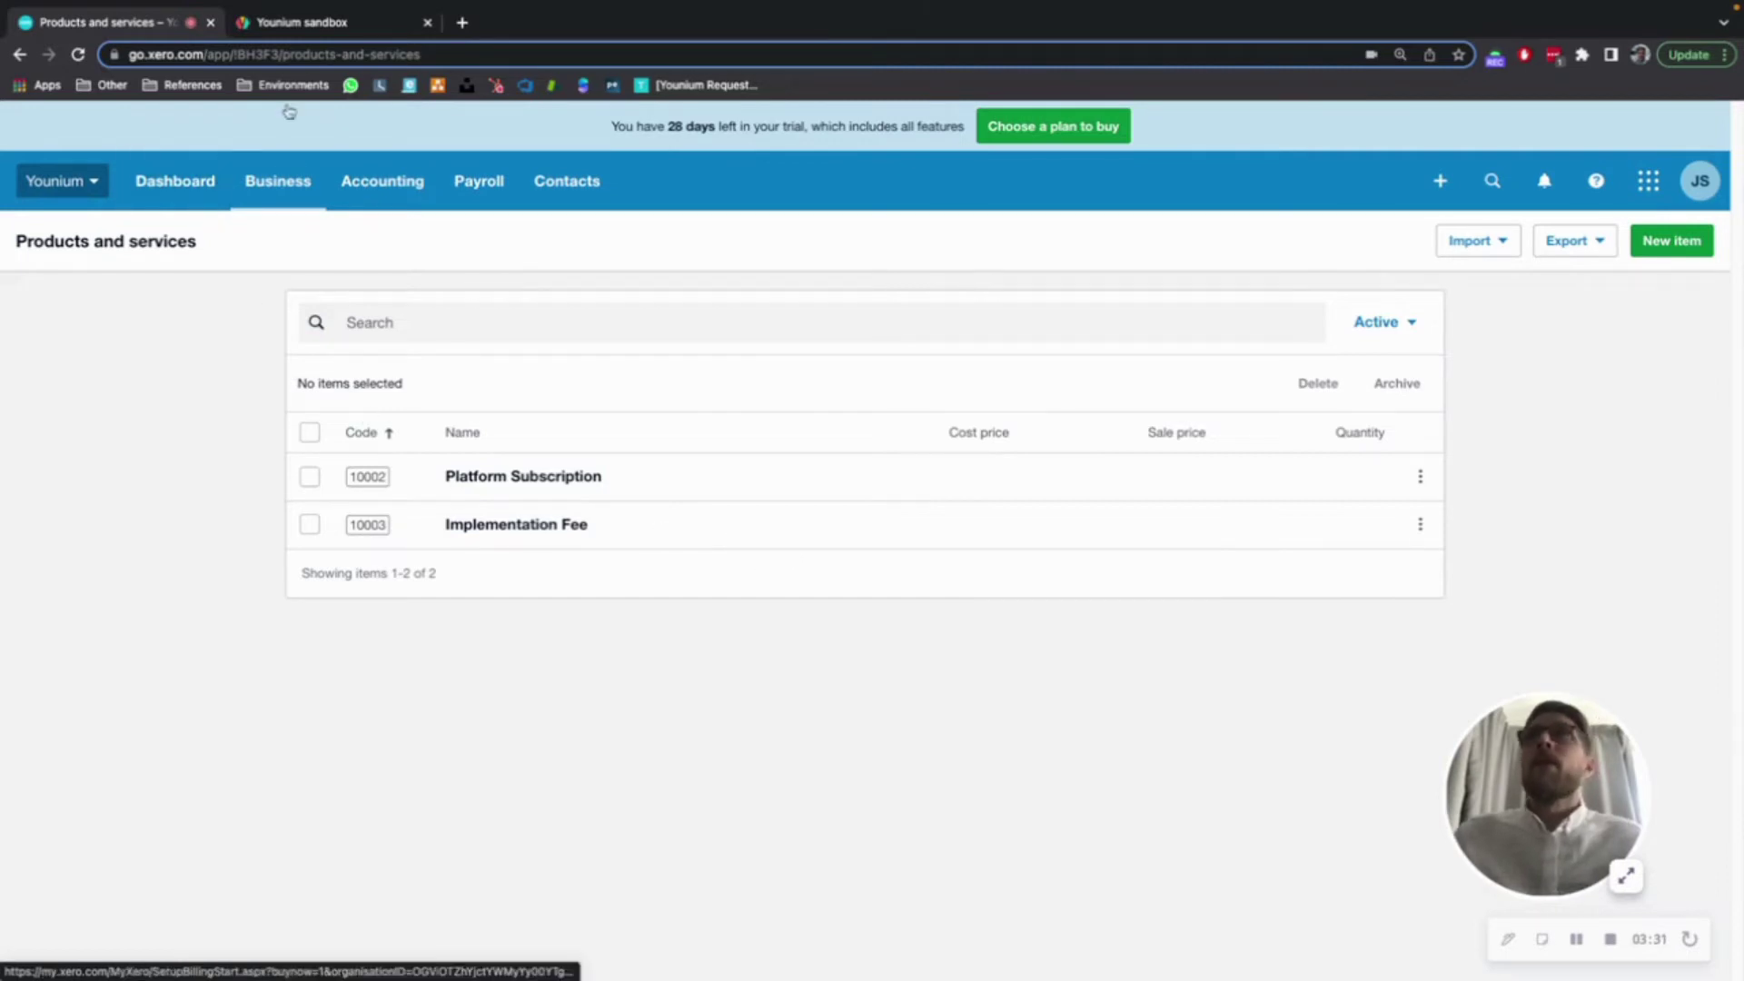
pyautogui.click(304, 22)
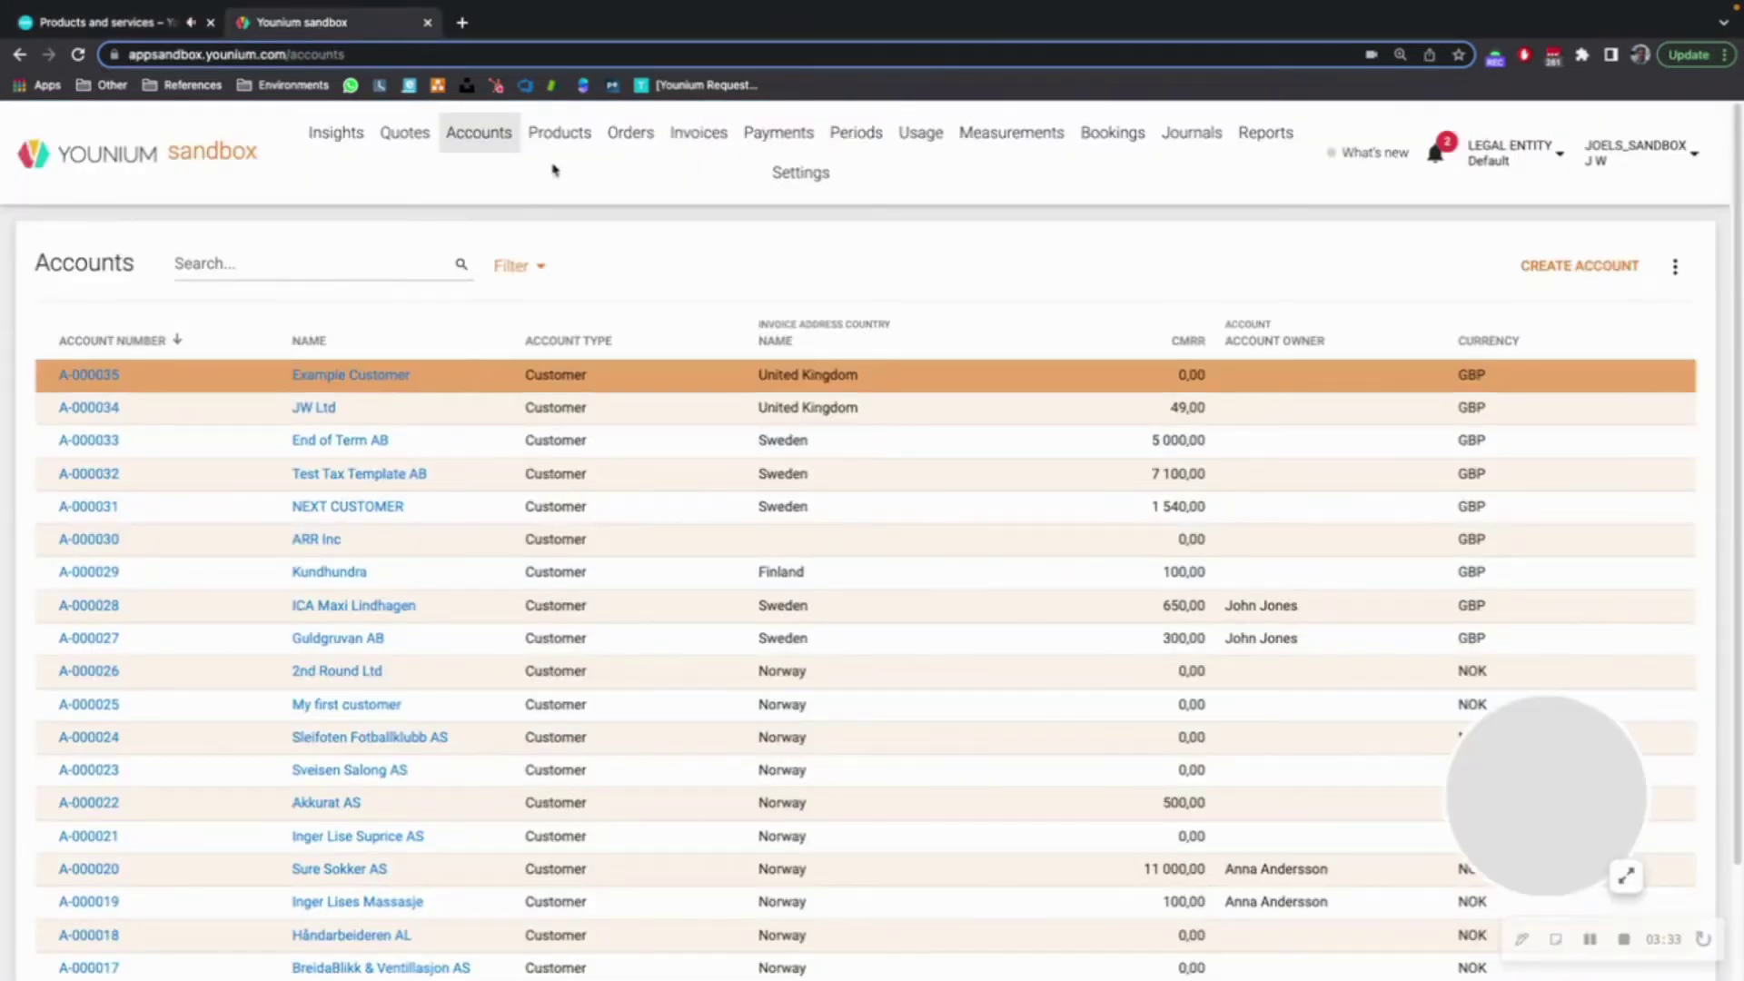
pyautogui.click(567, 136)
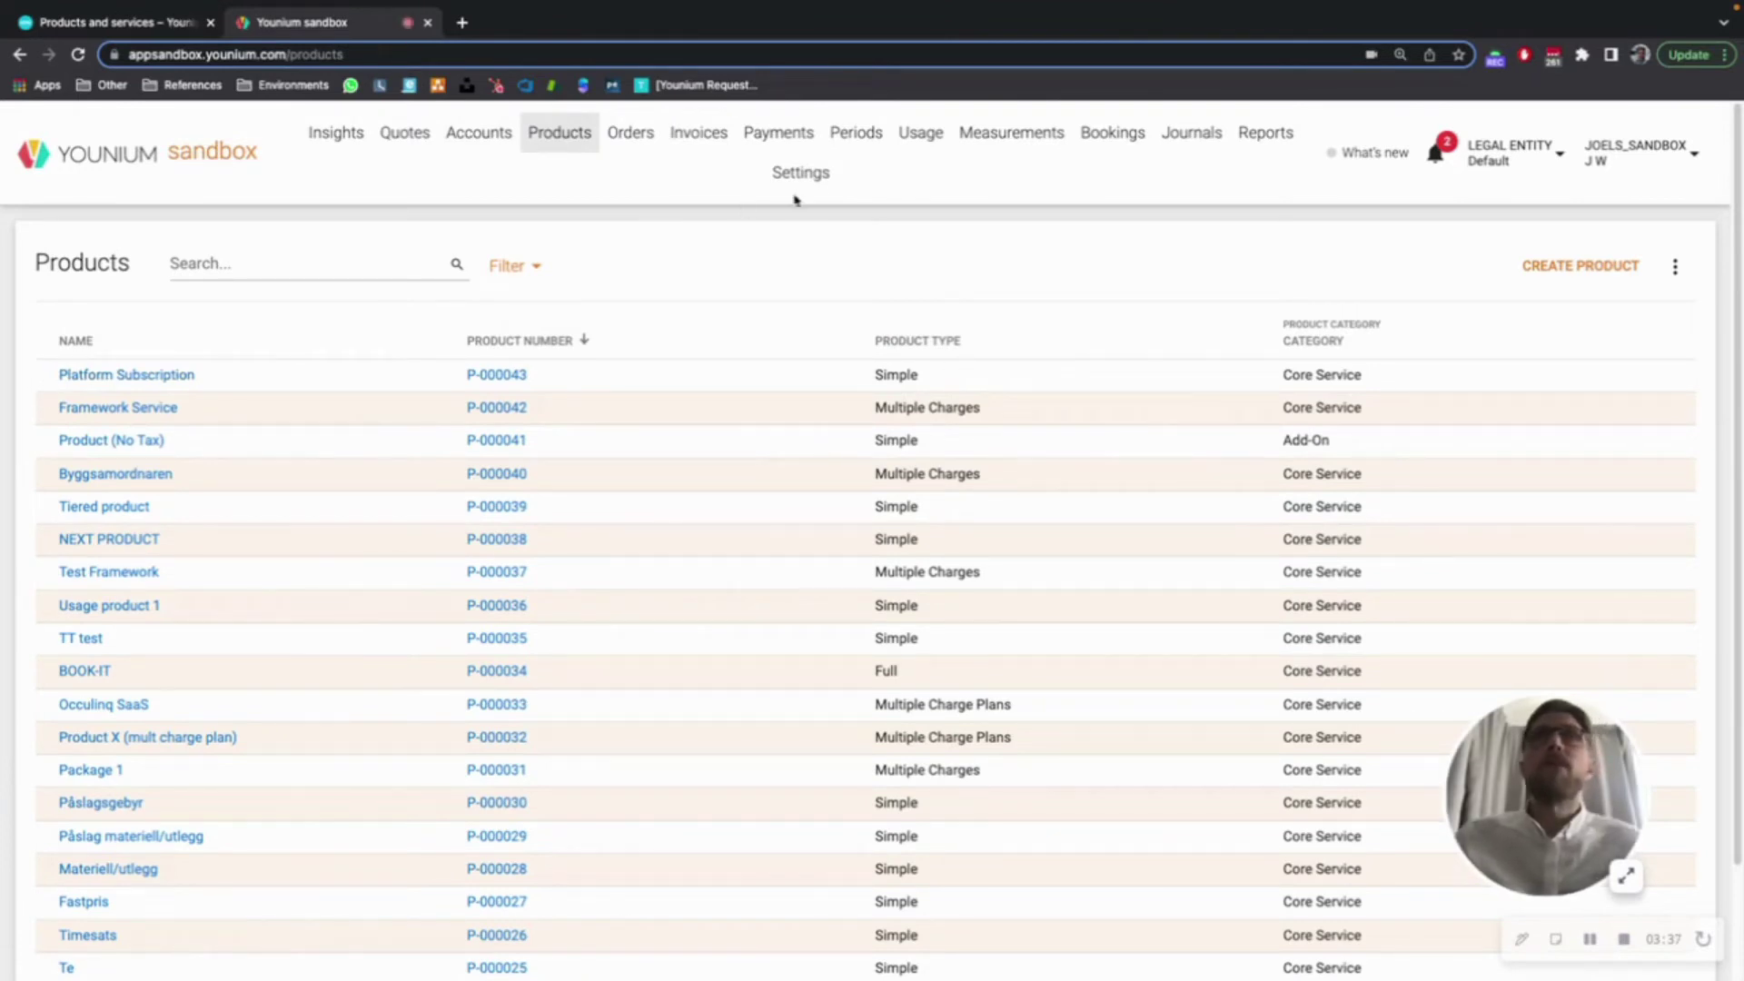
# Step: Import the Xero products into Younium from the Xero integration settings
pyautogui.click(816, 174)
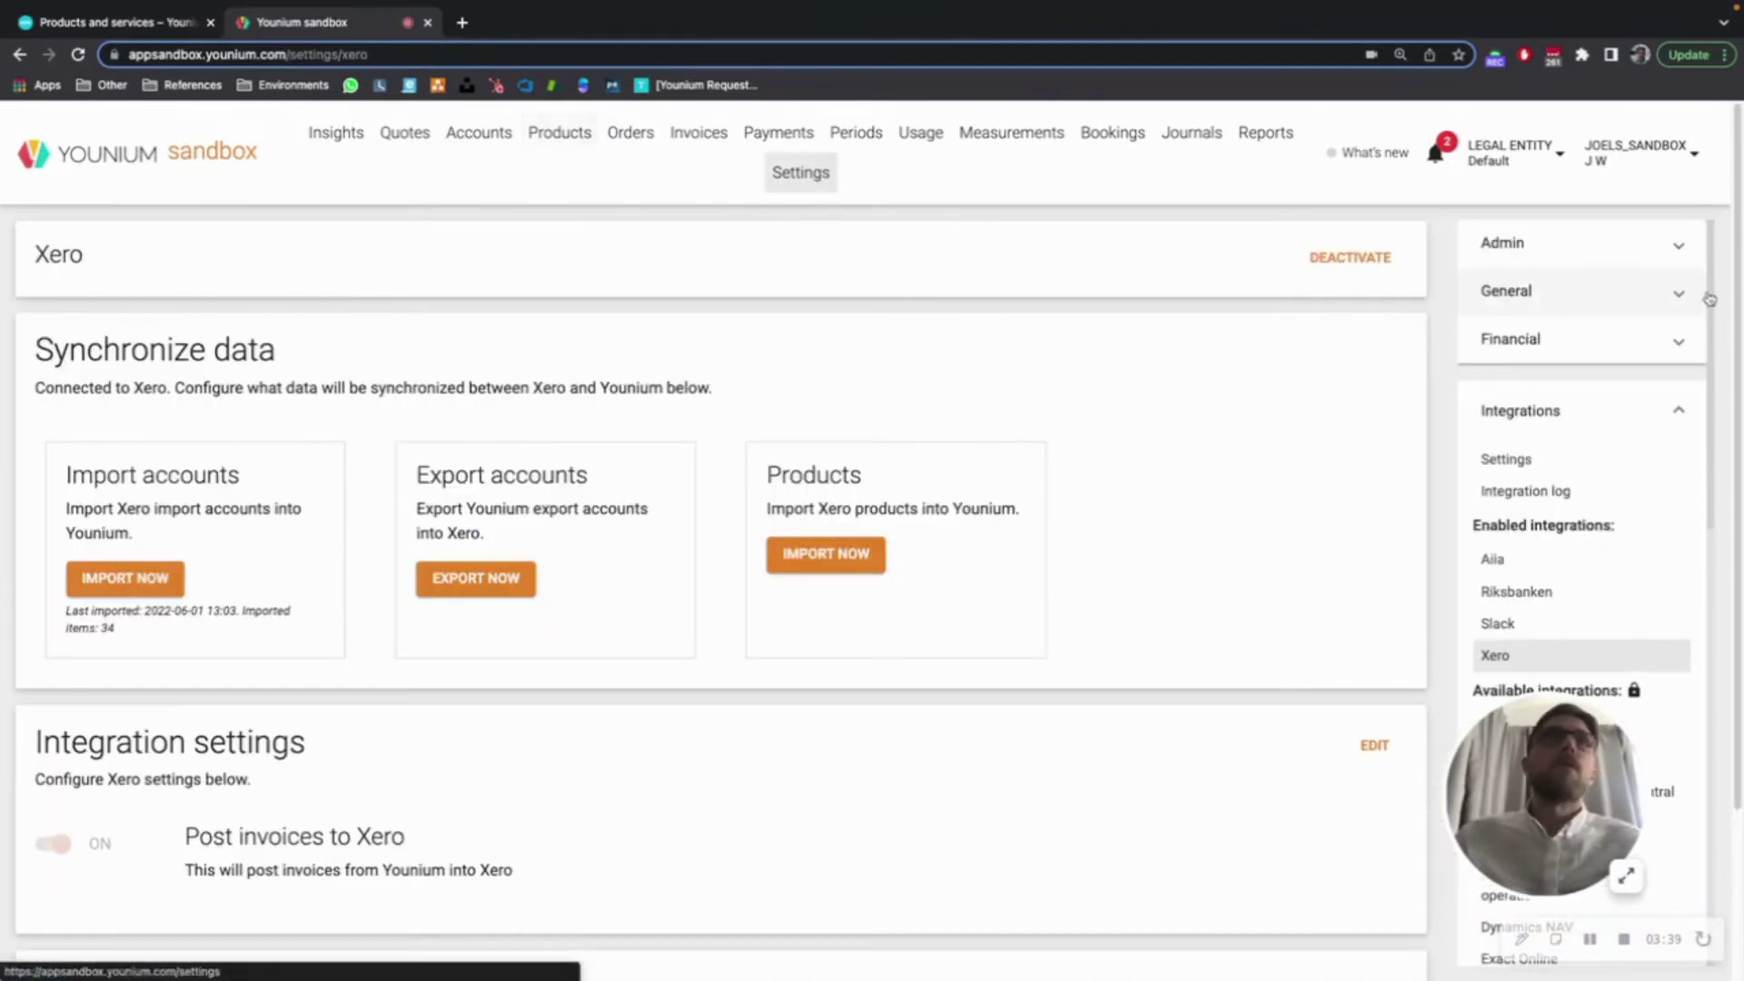
pyautogui.scroll(-2, 1563, 498)
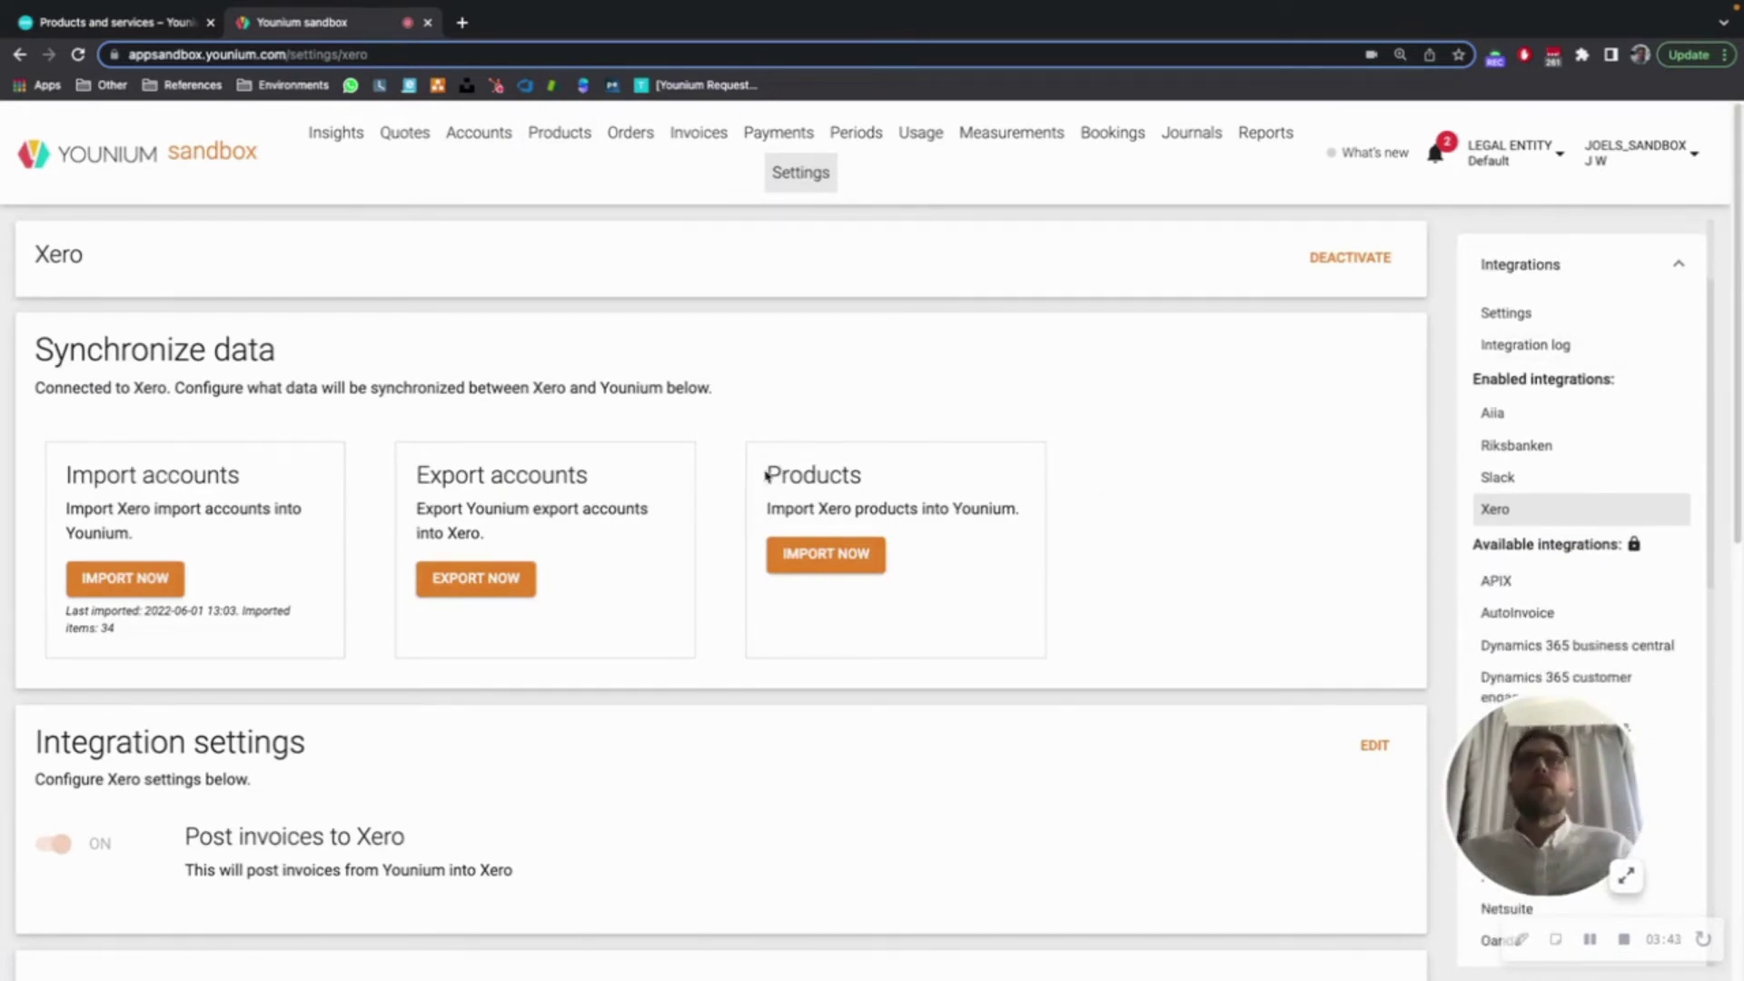
pyautogui.moveTo(767, 473); pyautogui.dragTo(921, 470)
pyautogui.click(838, 562)
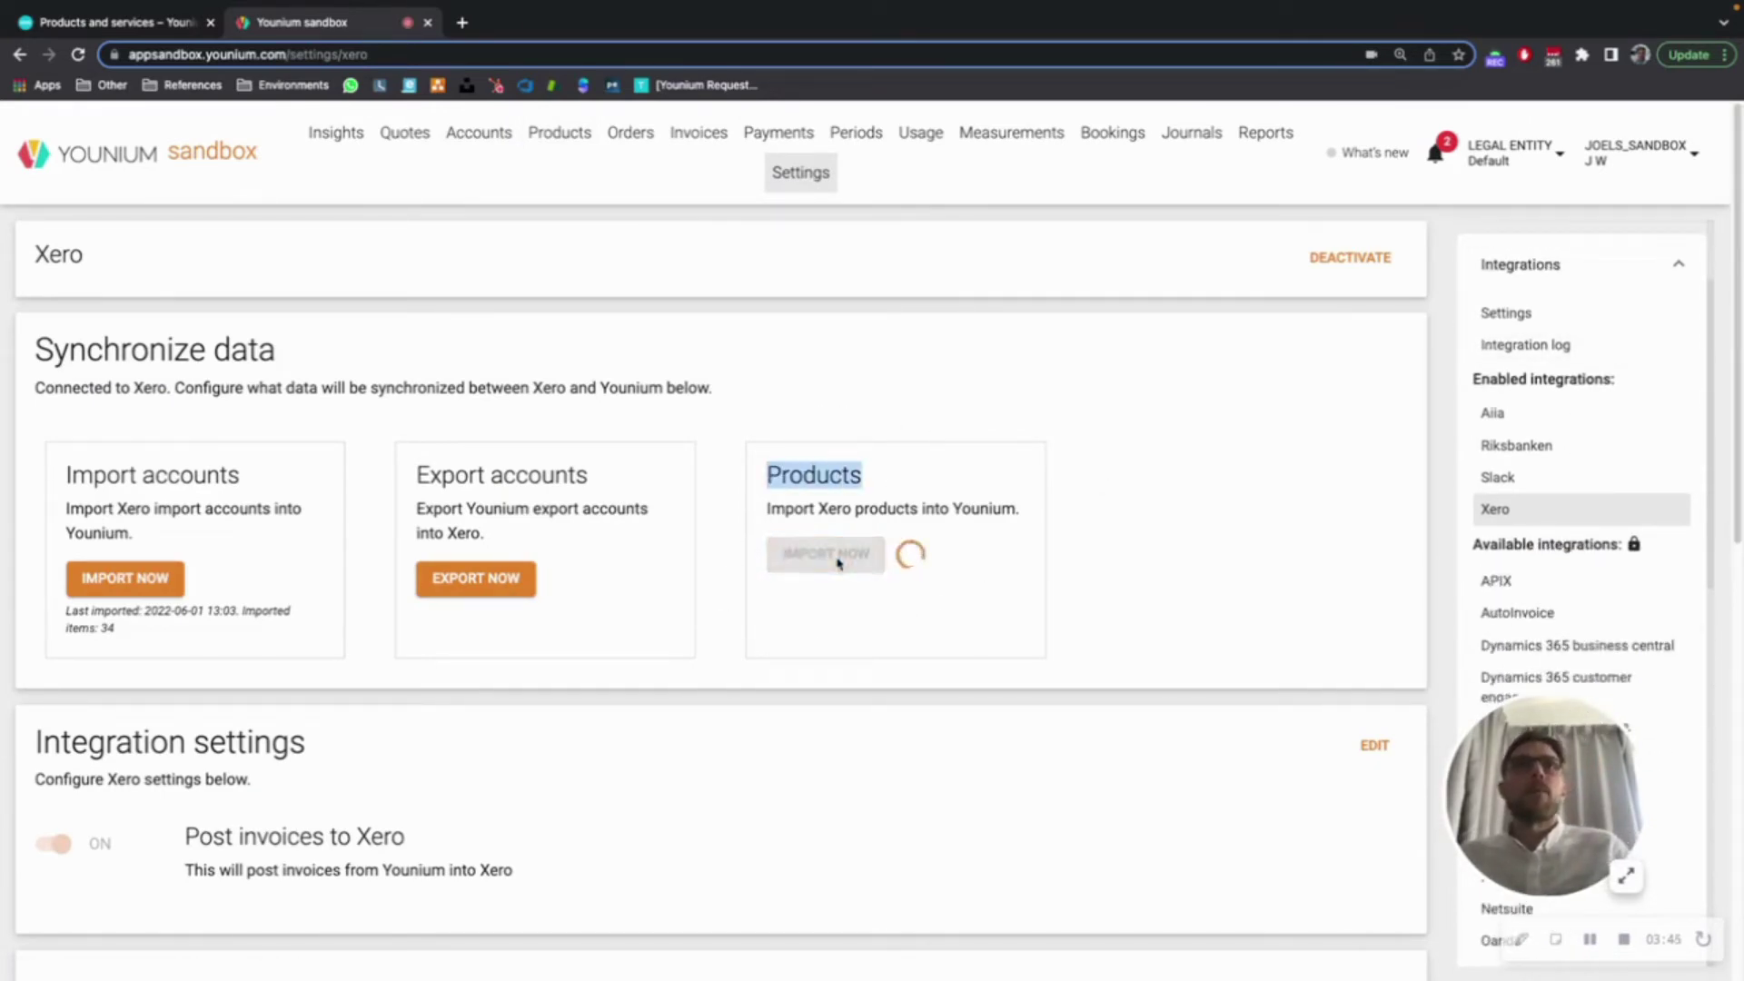
# Step: Check the latest Xero products import entry in the integration log and look at the Younium product list
pyautogui.scroll(-5, 1034, 611)
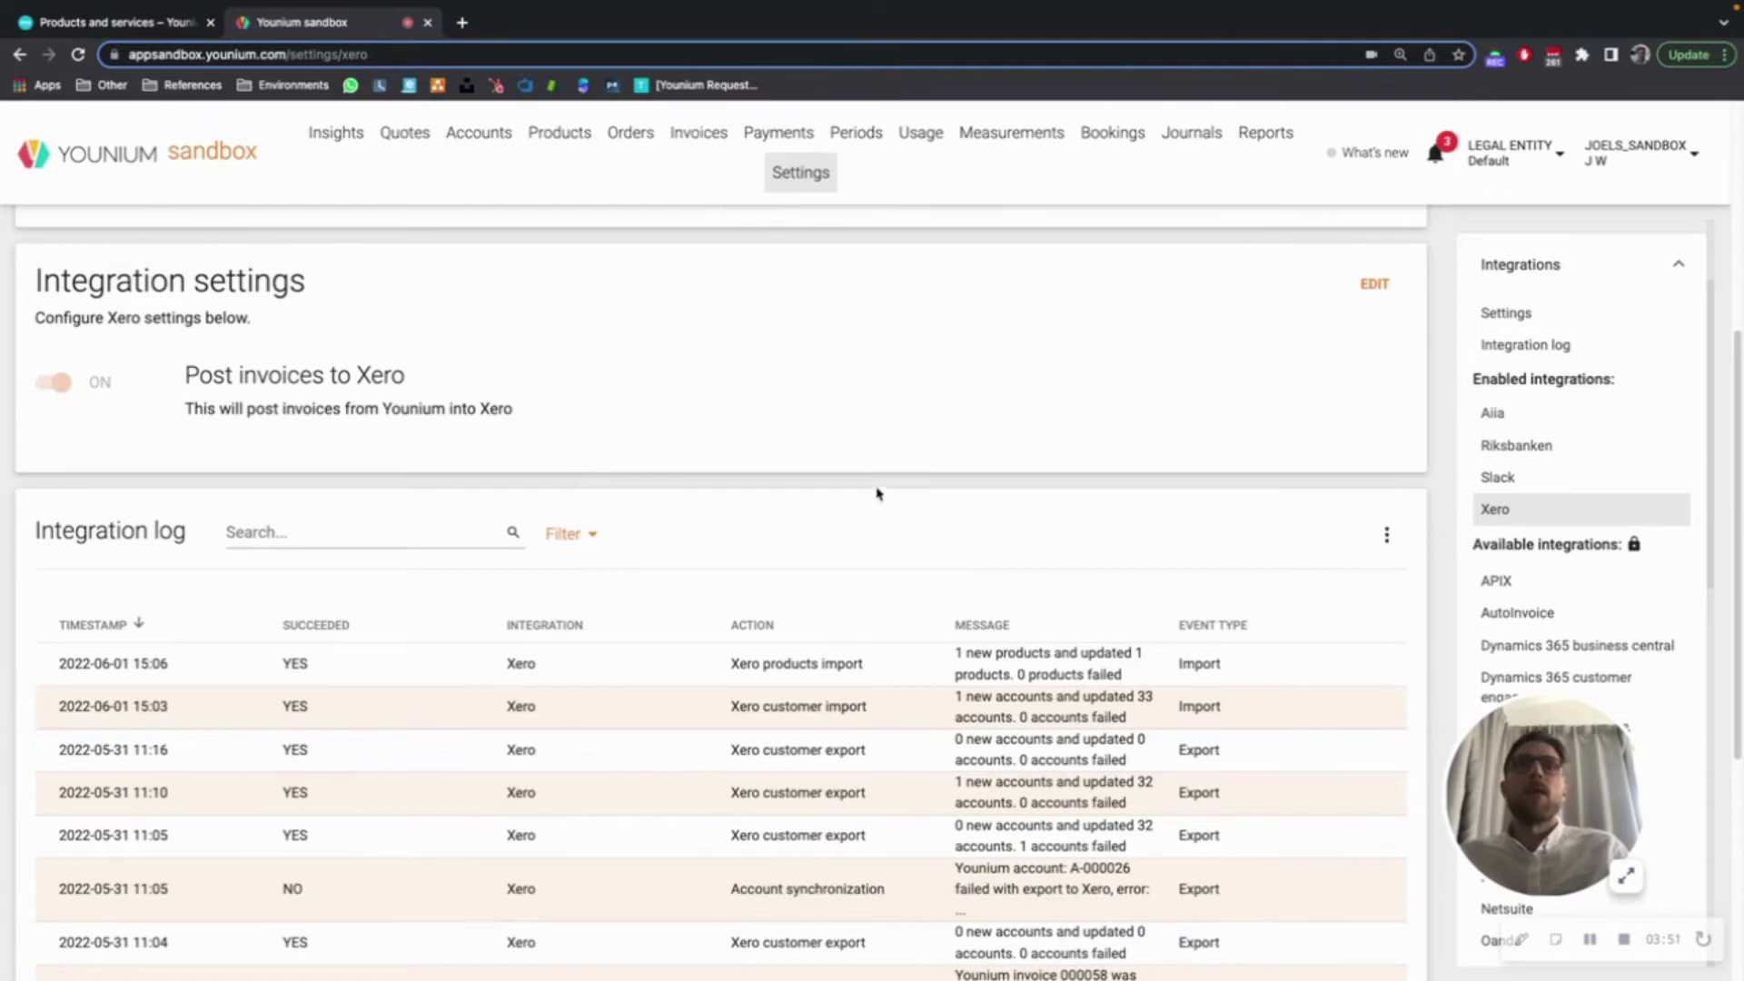
pyautogui.scroll(5, 877, 493)
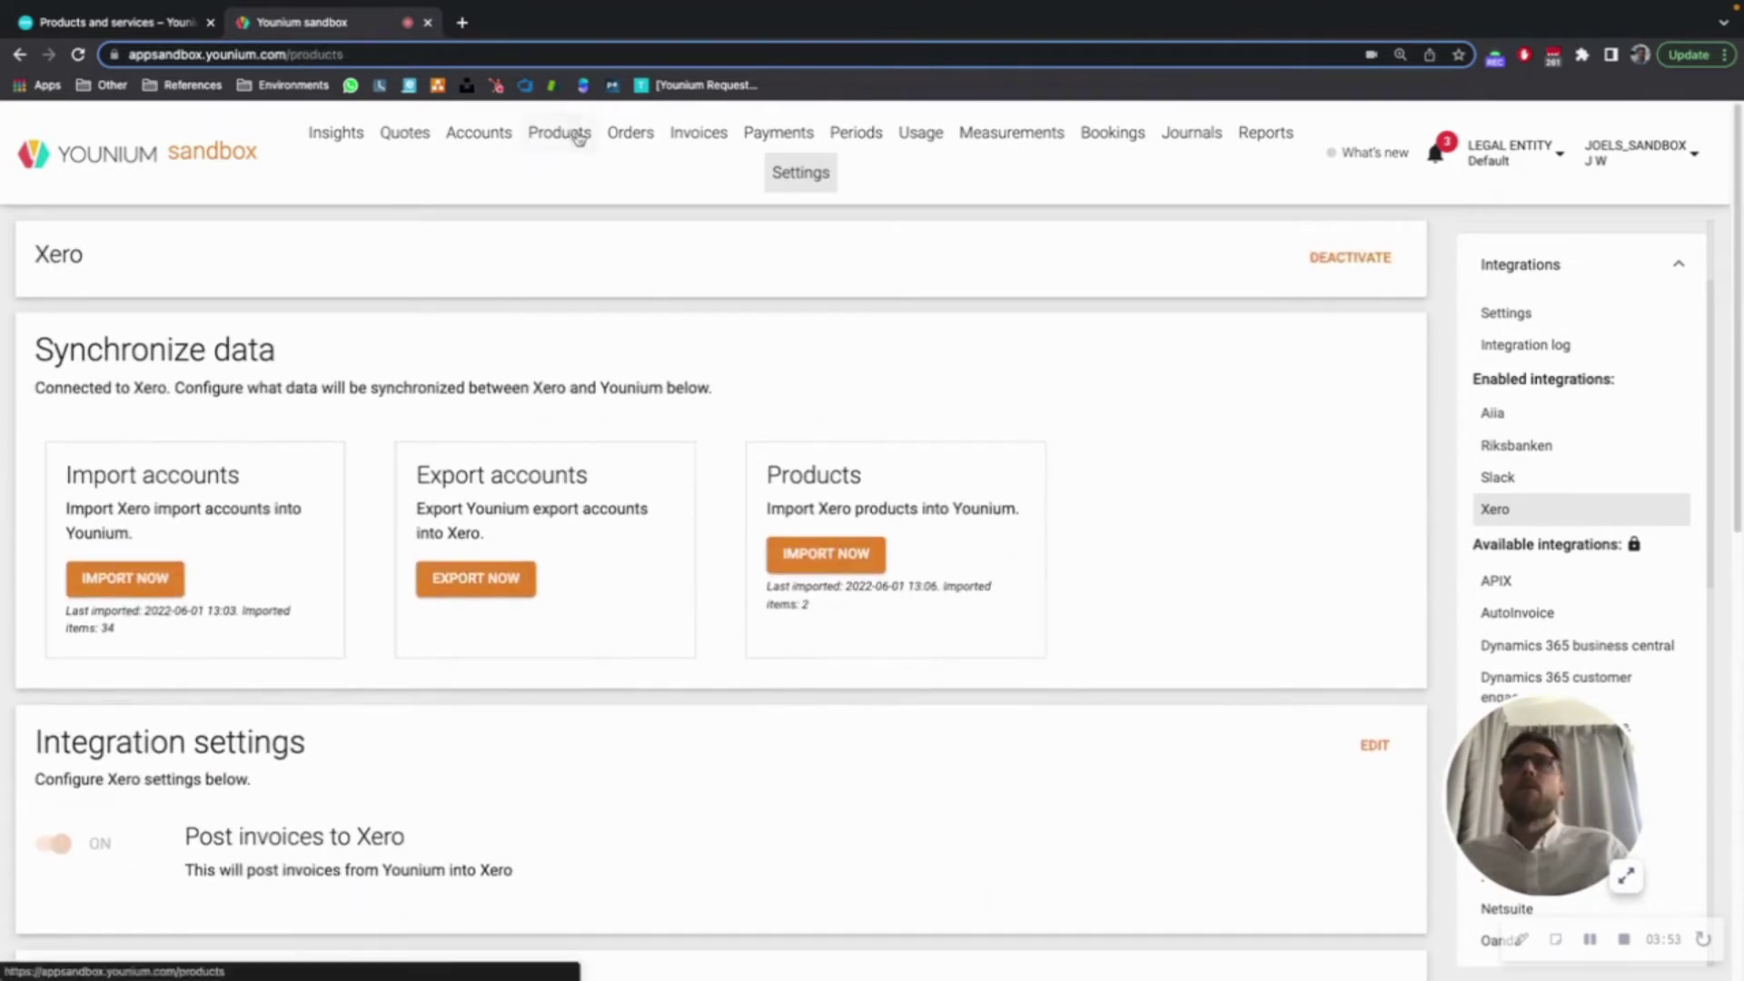
pyautogui.click(571, 134)
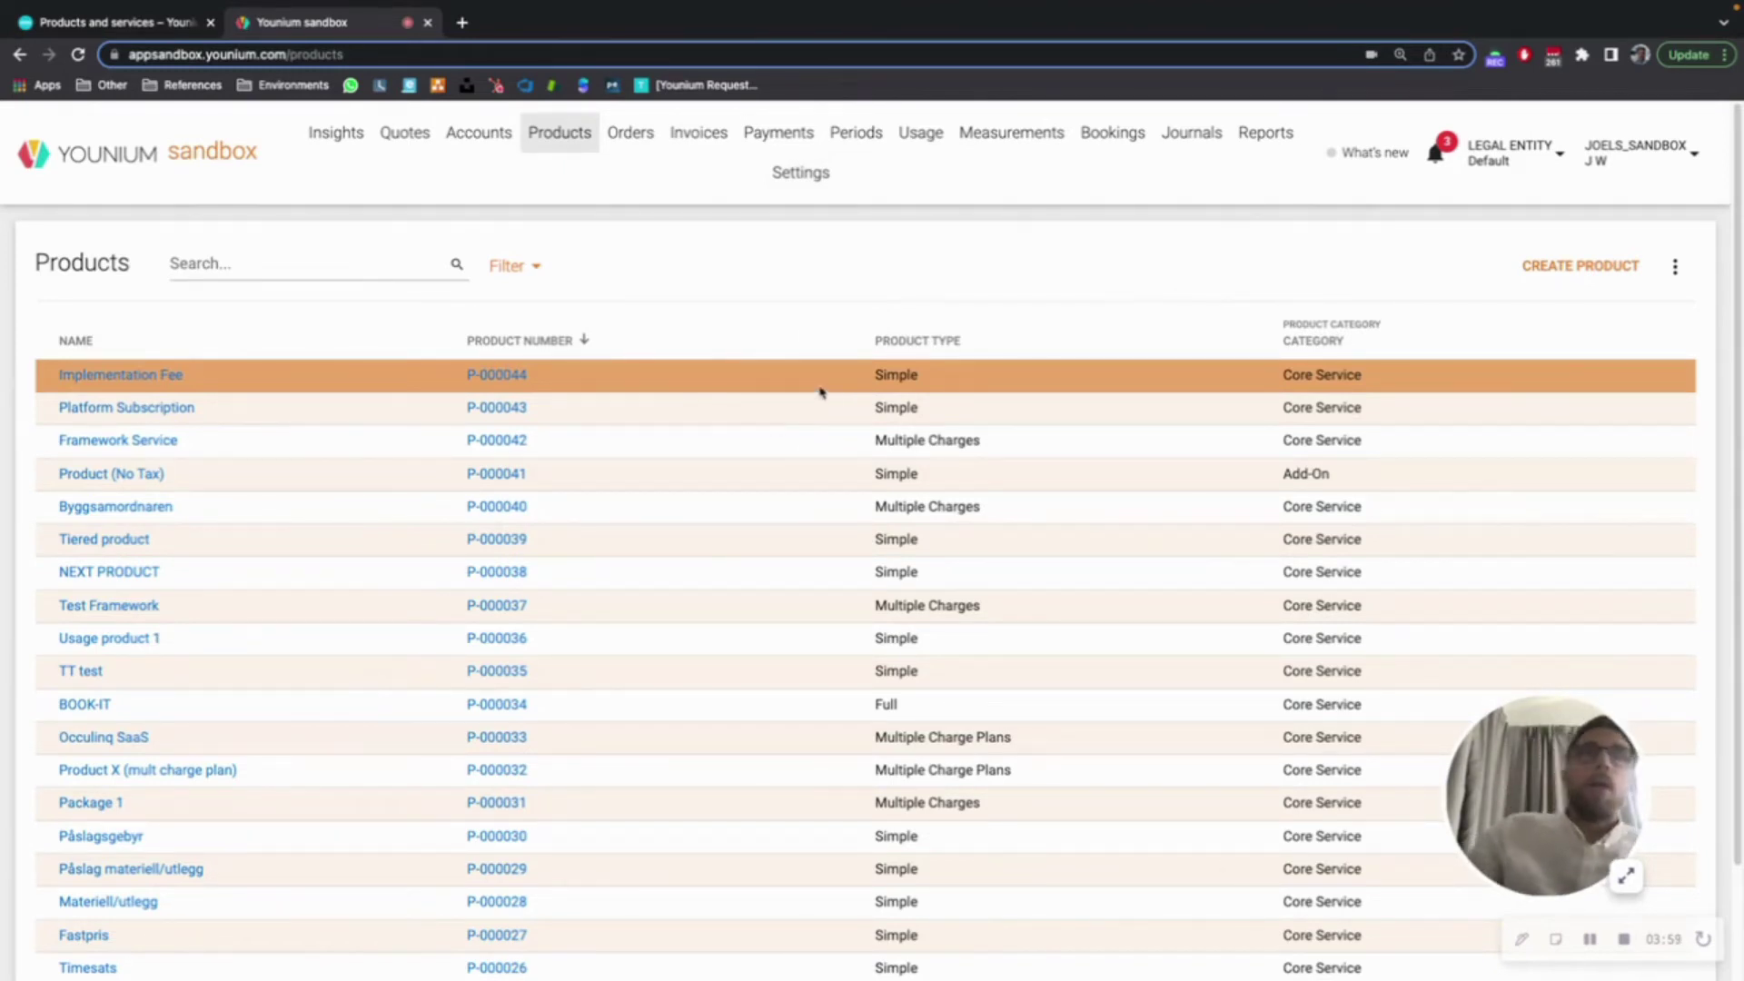
# Step: Create a new order with Example Customer as its account
pyautogui.click(633, 134)
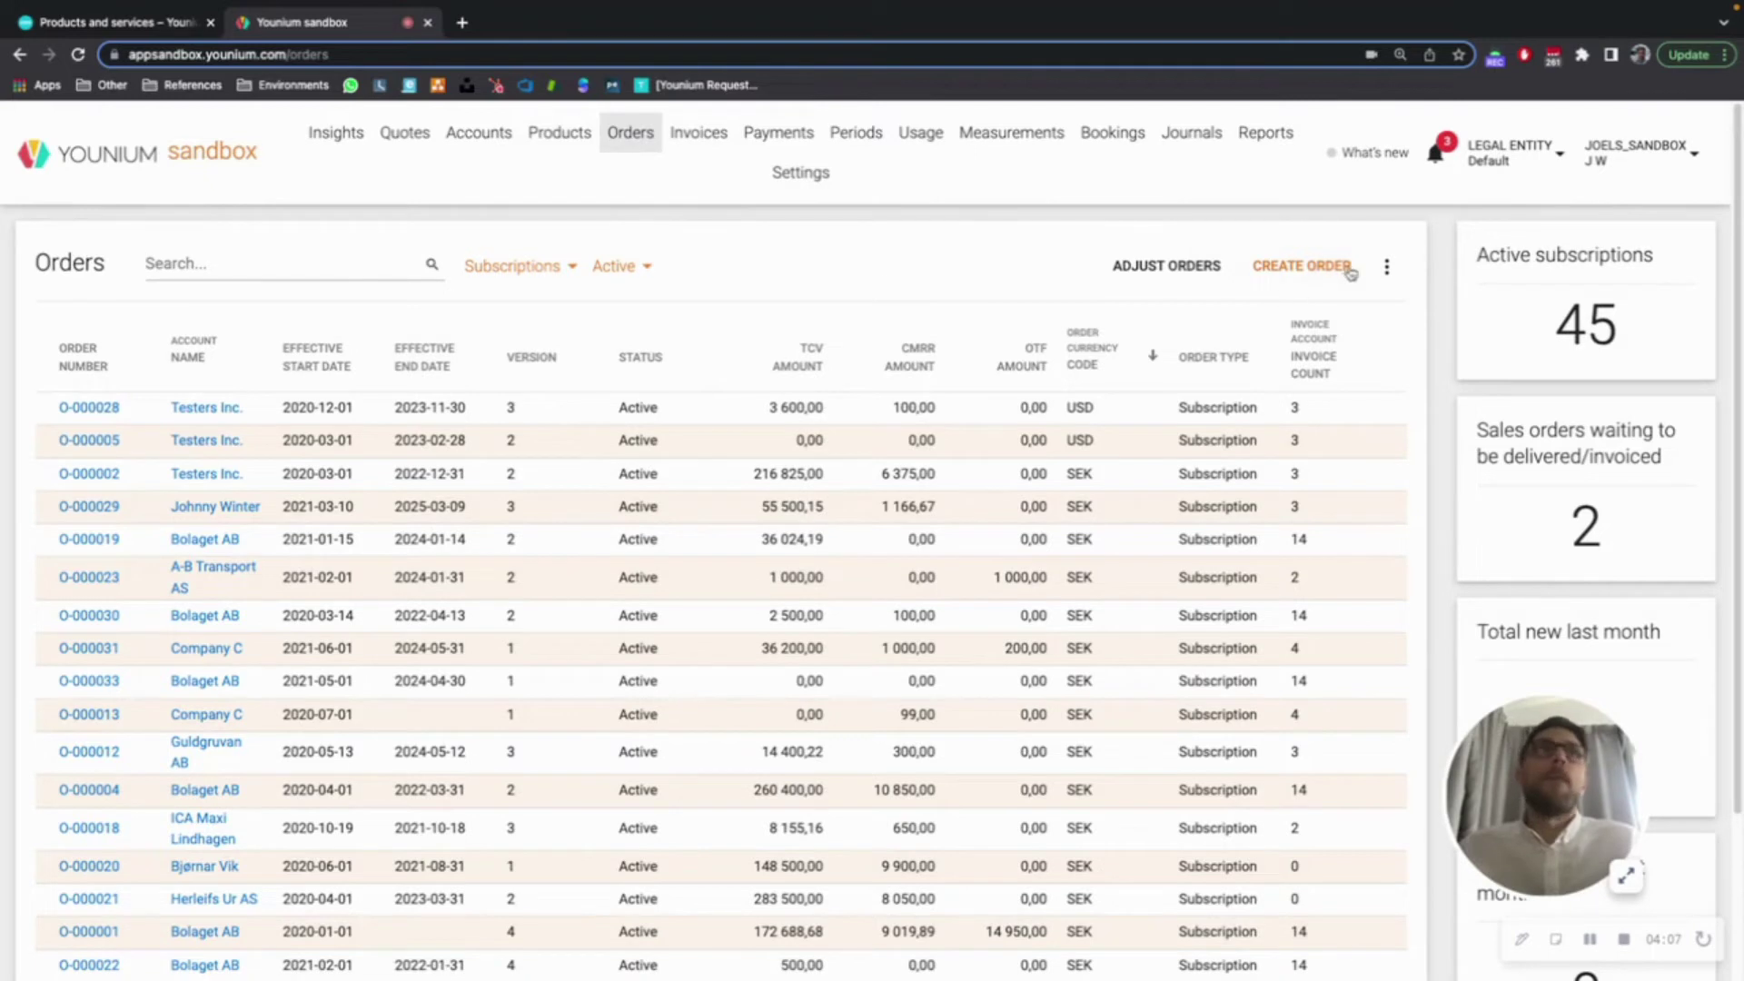
pyautogui.click(1315, 282)
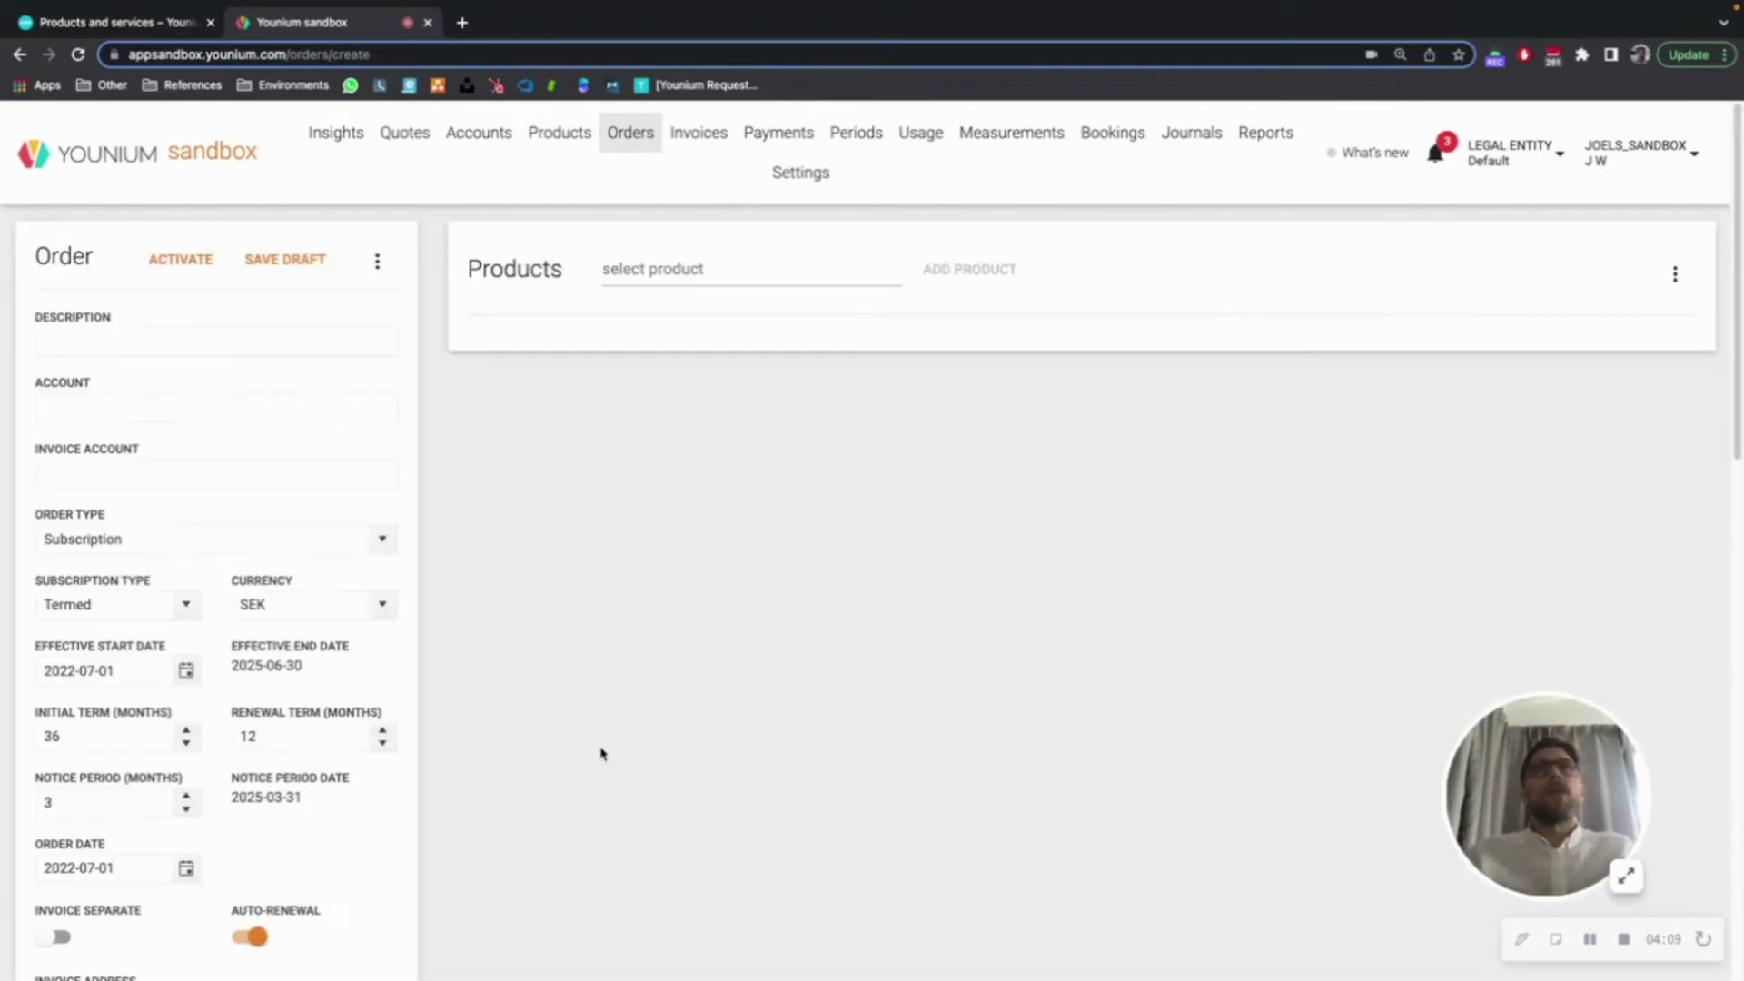
pyautogui.click(151, 408)
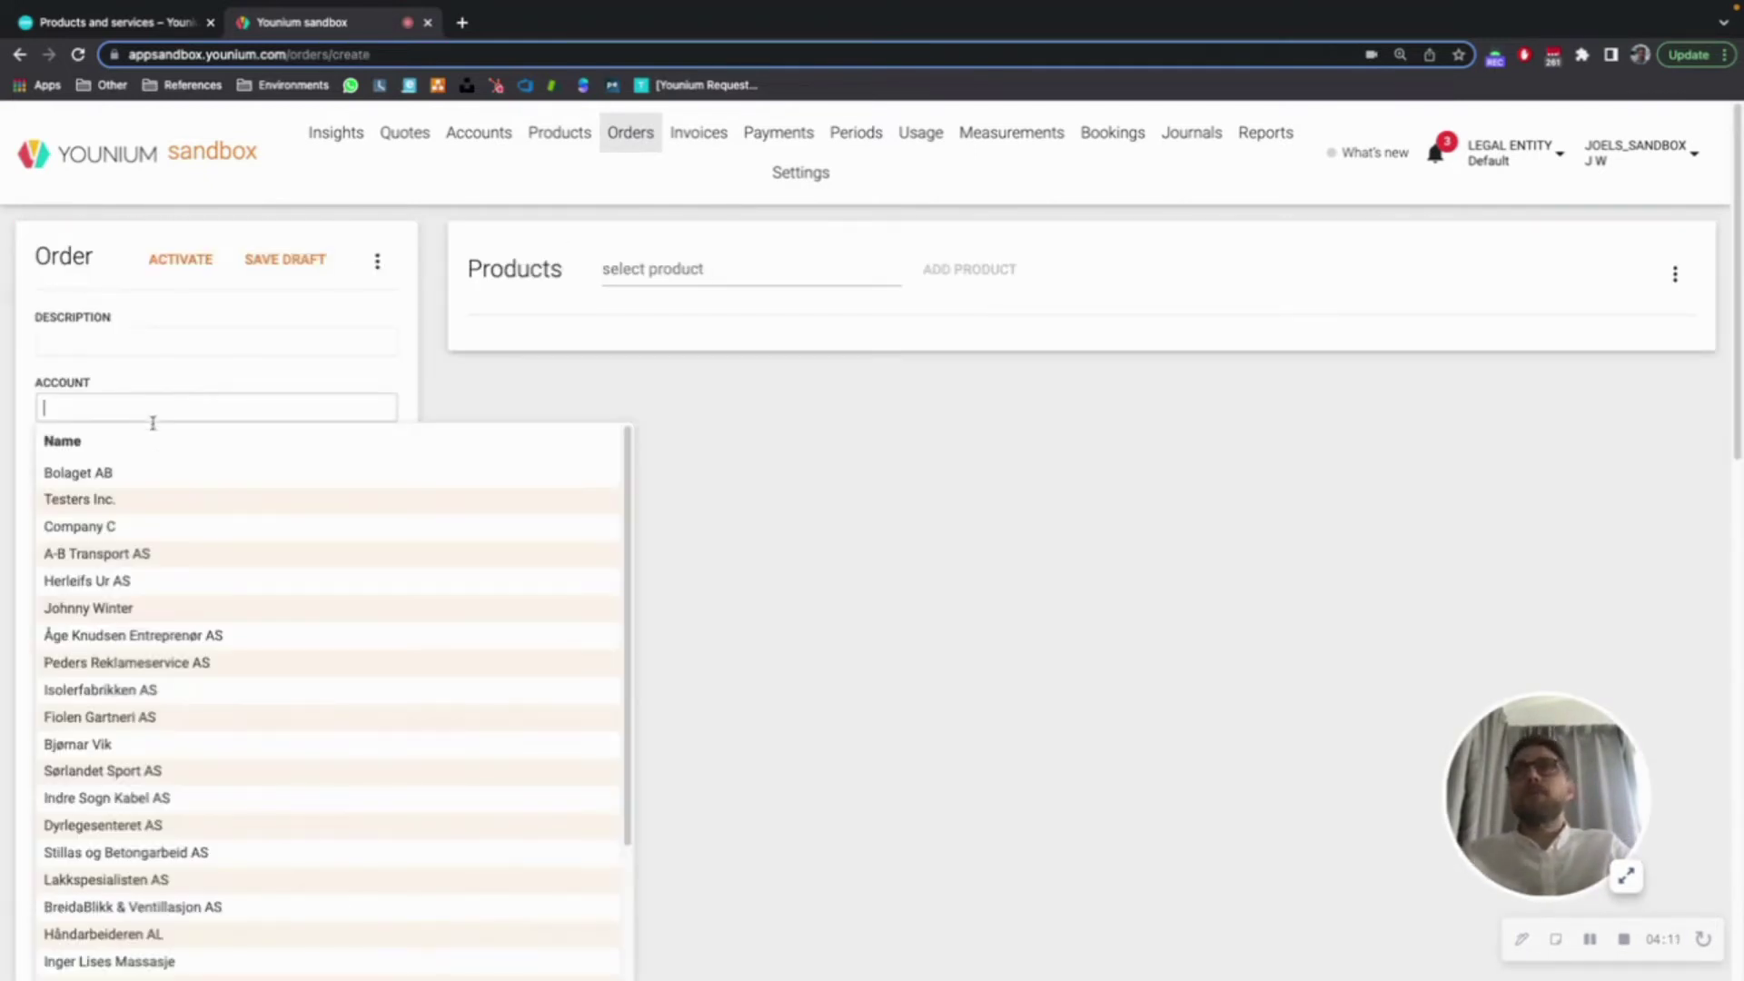
pyautogui.scroll(-15, 261, 732)
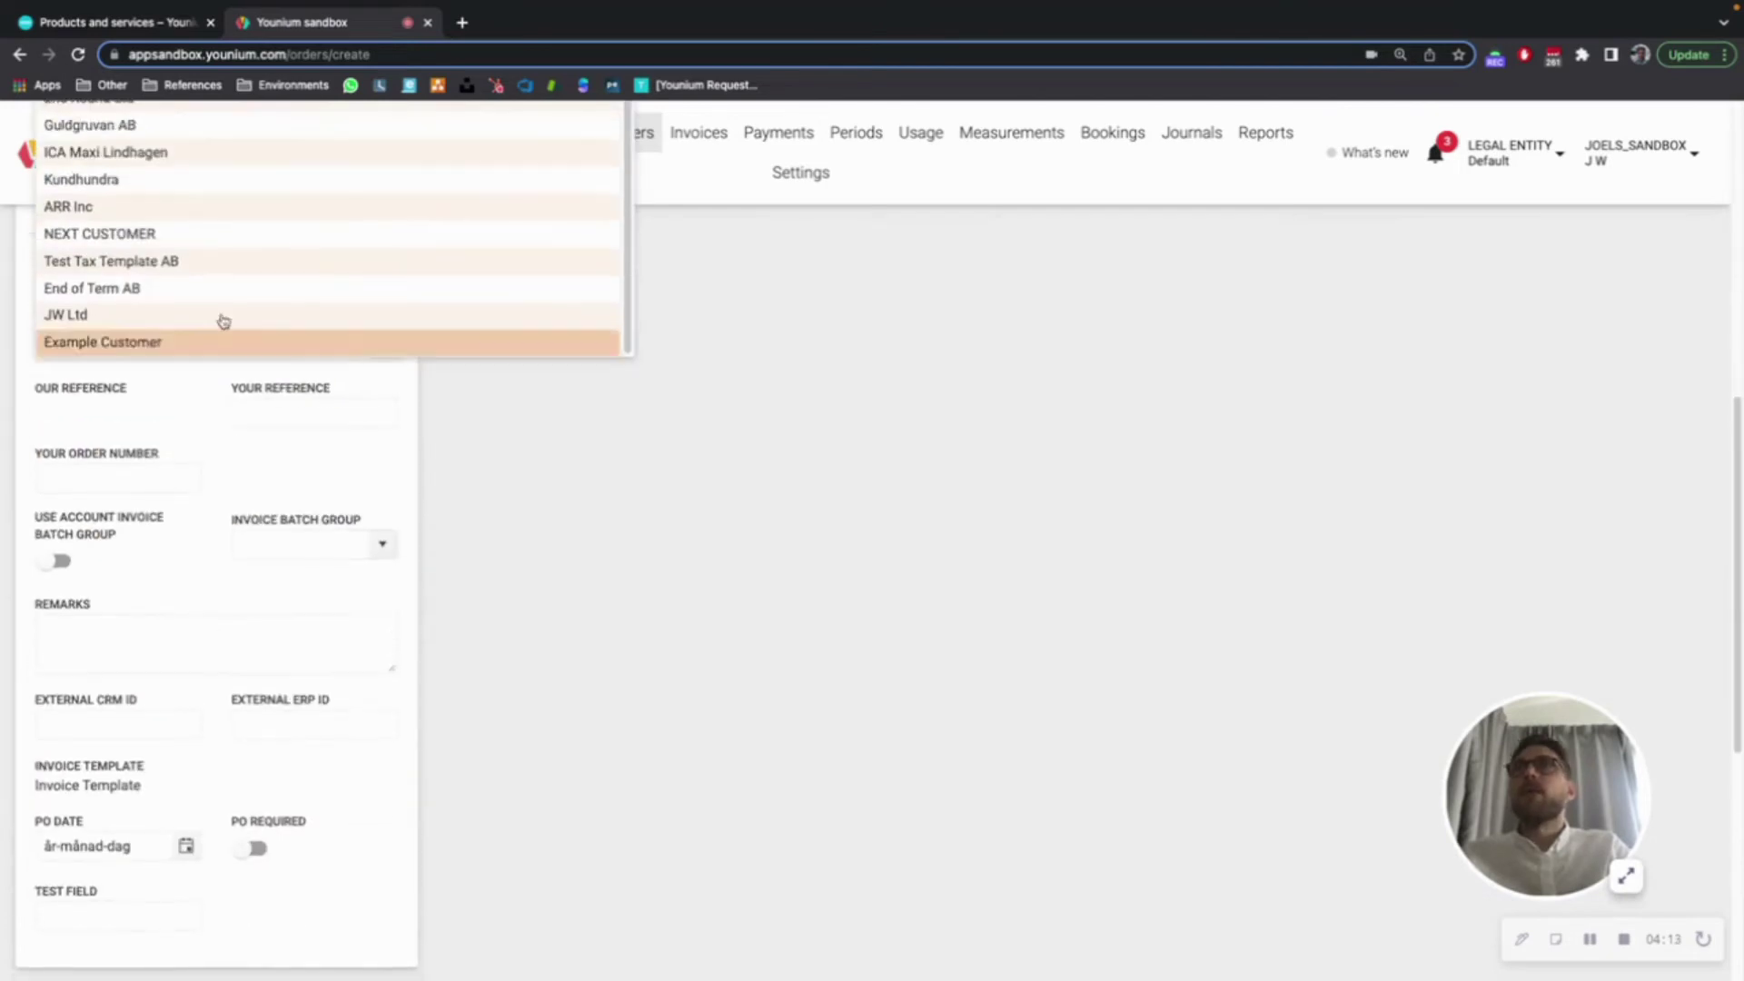
pyautogui.click(219, 344)
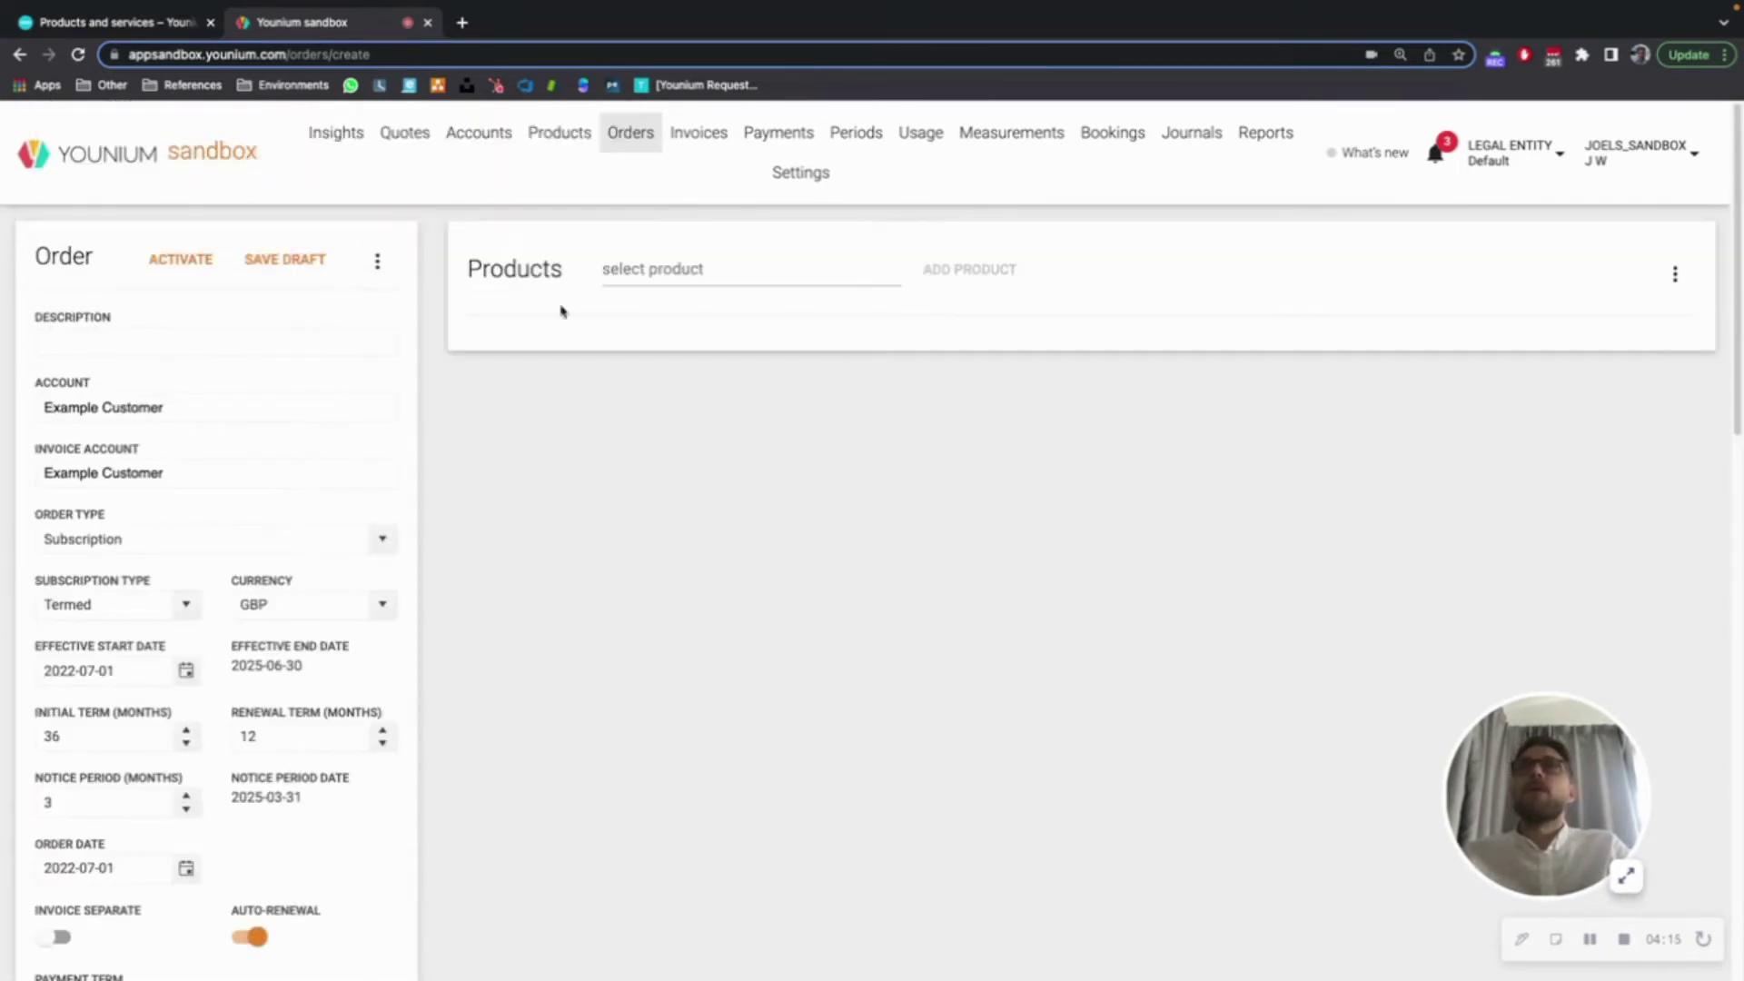
# Step: Add the Platform Subscription product to the order
pyautogui.click(636, 283)
pyautogui.scroll(-15, 779, 498)
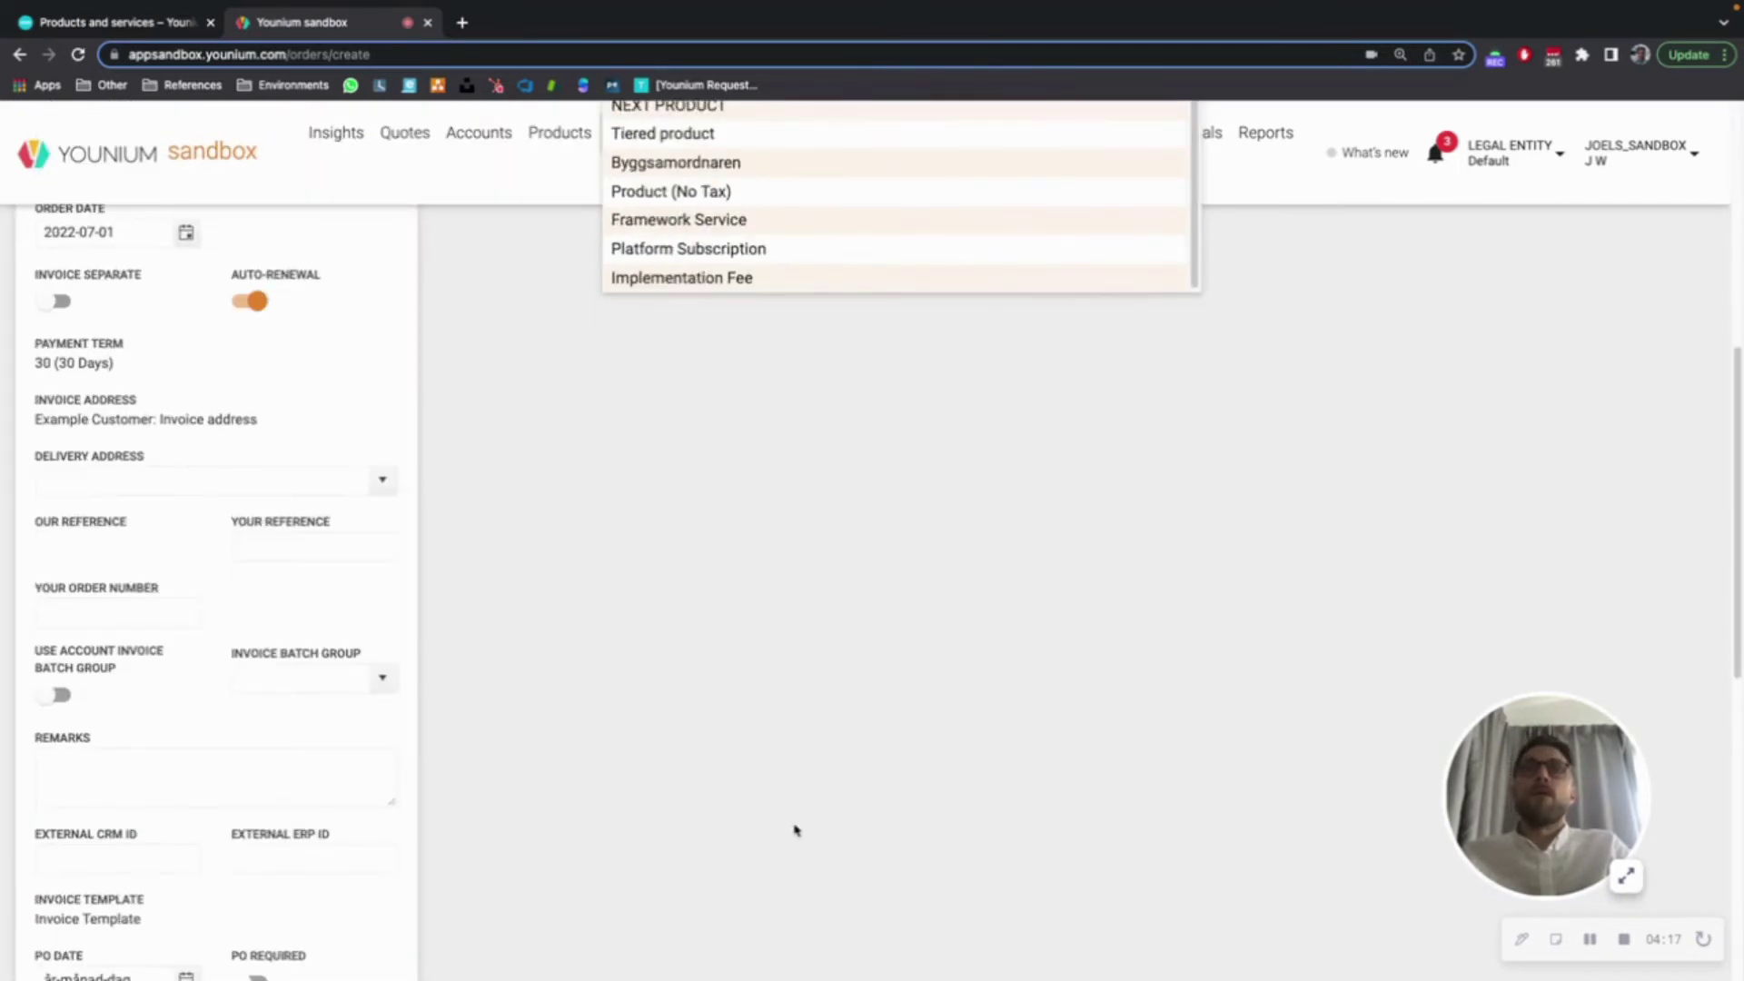
pyautogui.scroll(3, 695, 284)
pyautogui.scroll(-3, 727, 264)
pyautogui.click(727, 253)
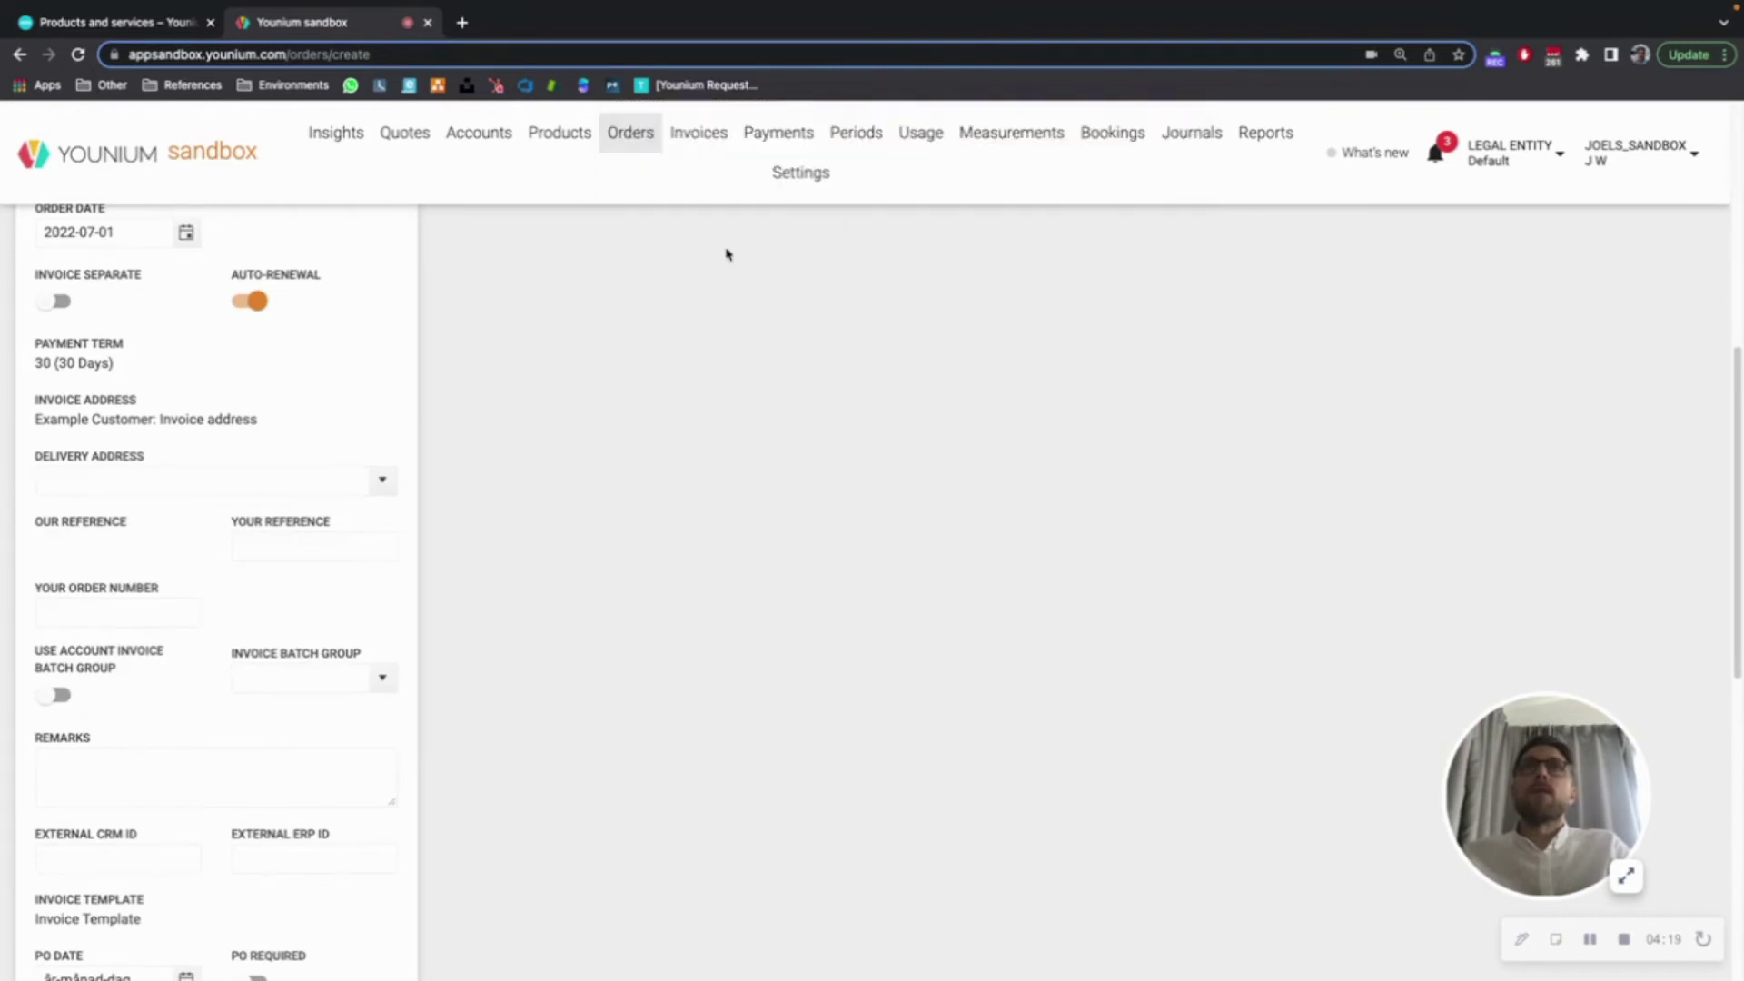
pyautogui.scroll(5, 894, 332)
pyautogui.click(953, 268)
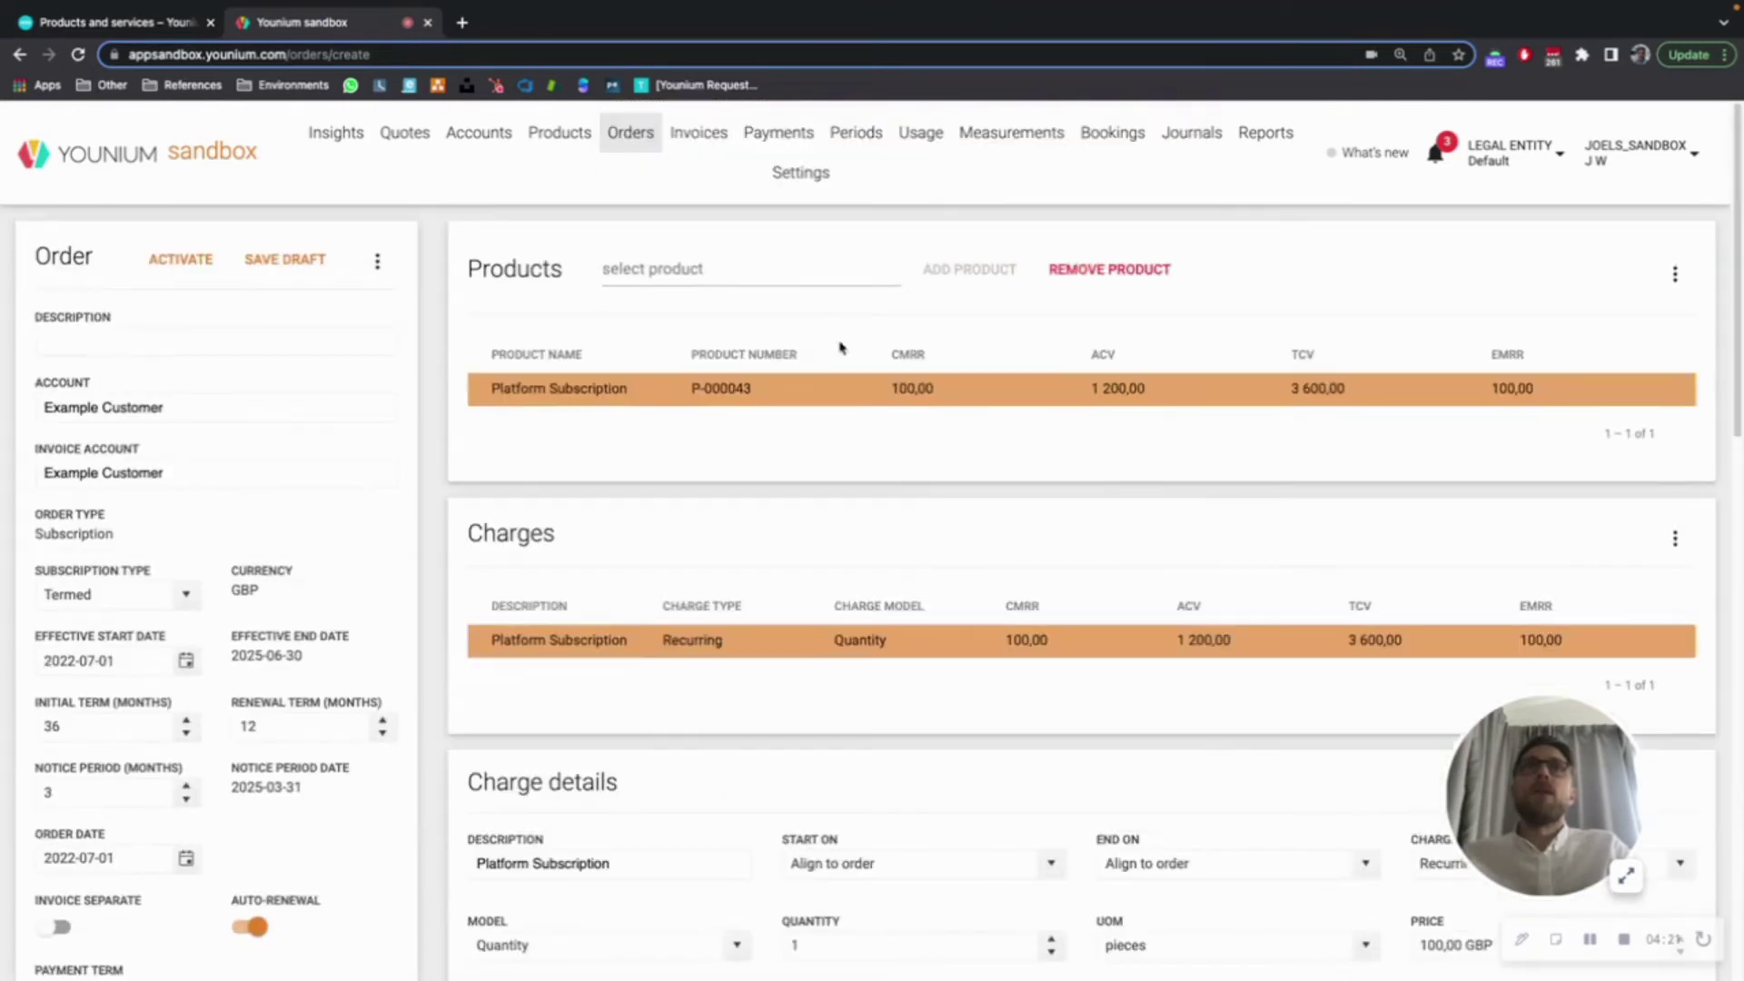
# Step: Try to add the Implementation Fee product to the order alongside Platform Subscription
pyautogui.click(793, 273)
pyautogui.scroll(-10, 837, 464)
pyautogui.scroll(7, 981, 427)
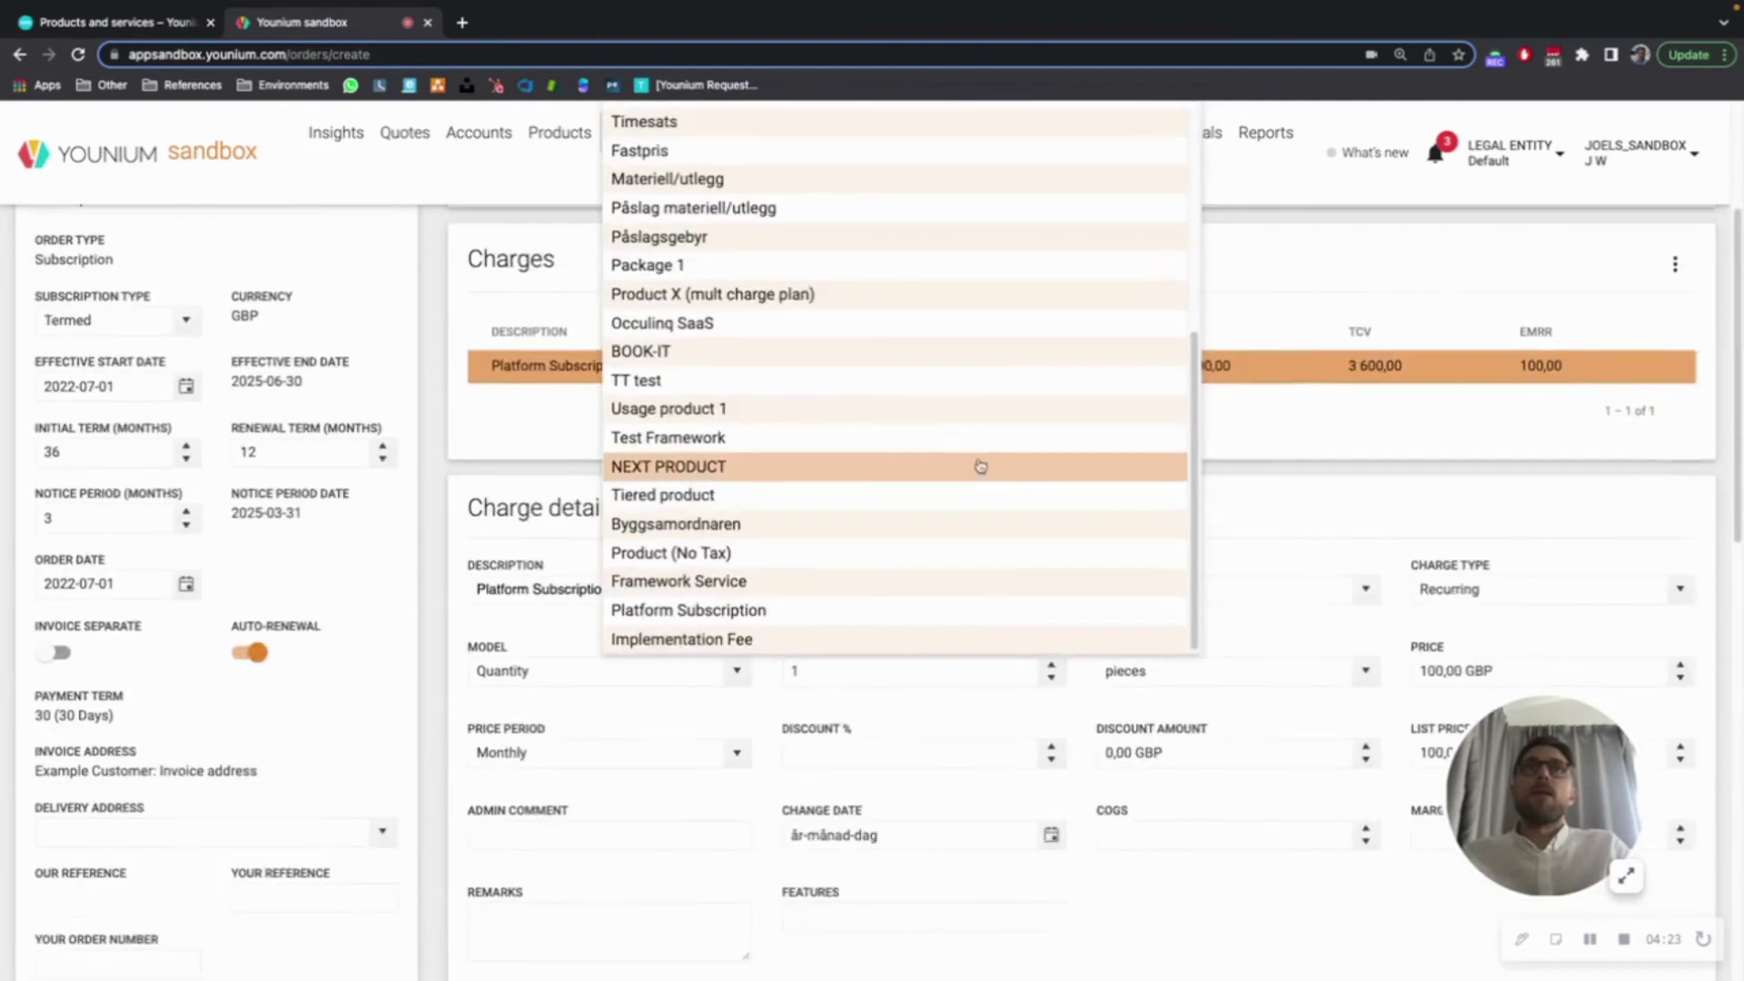
pyautogui.scroll(-2, 954, 571)
pyautogui.click(875, 487)
pyautogui.scroll(5, 1036, 351)
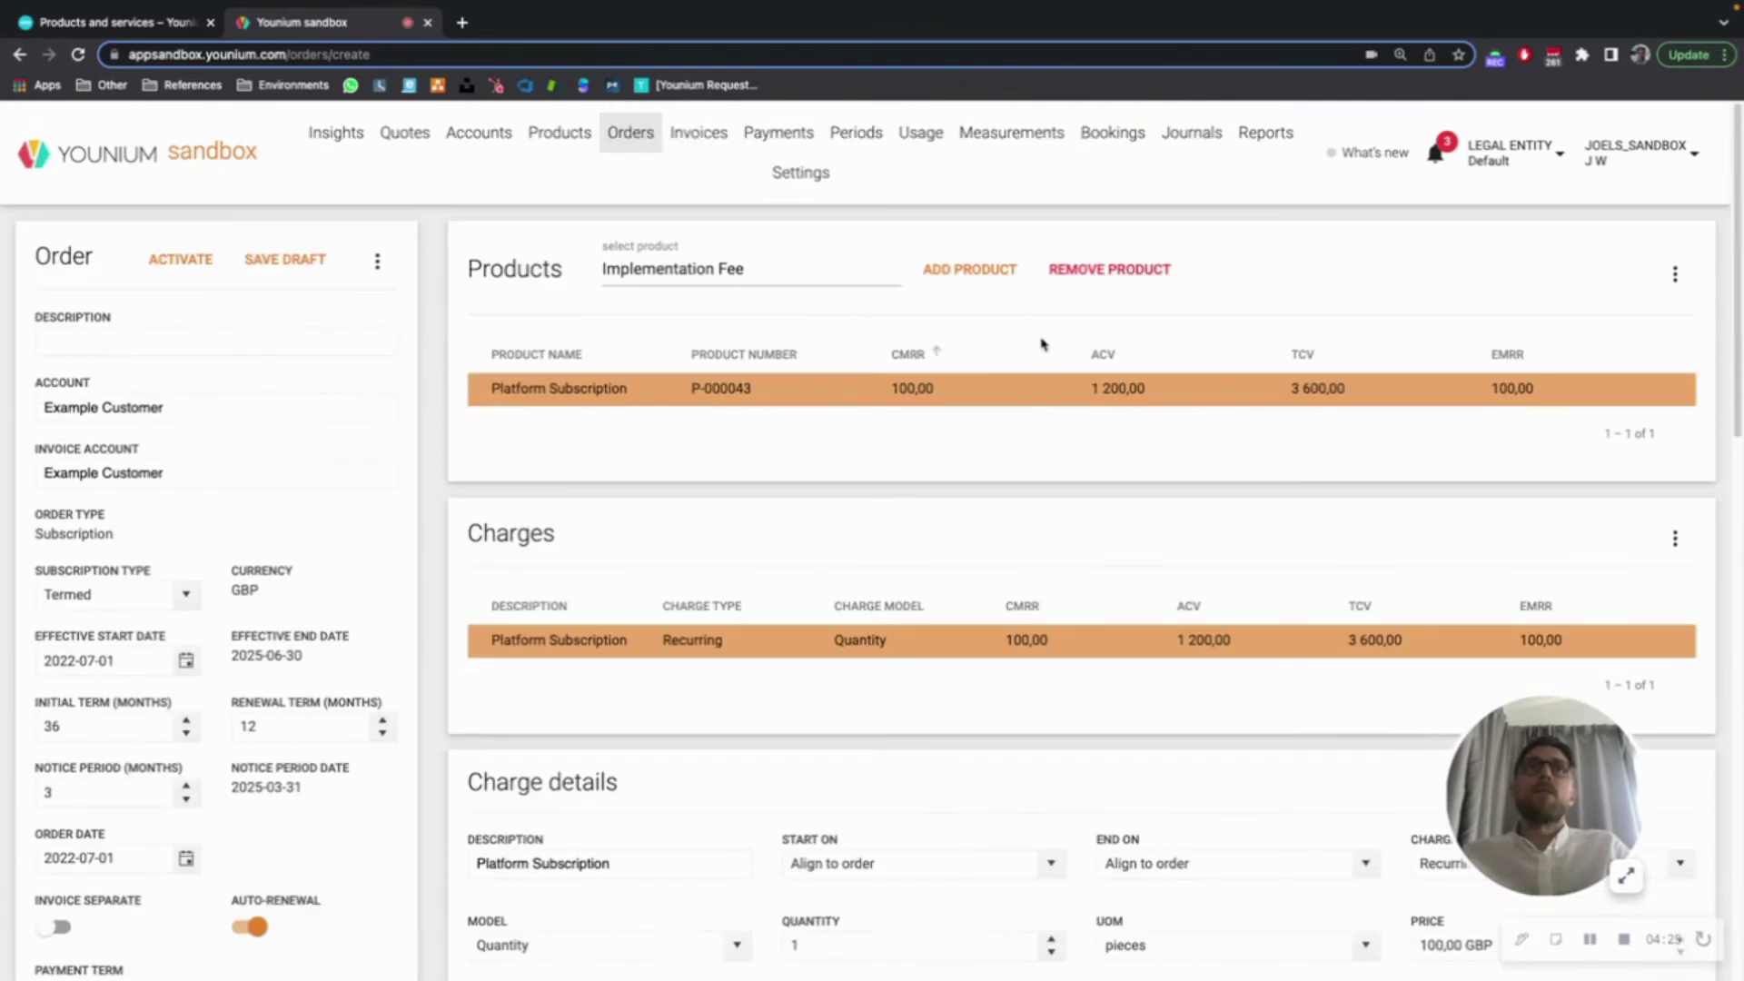
pyautogui.click(963, 271)
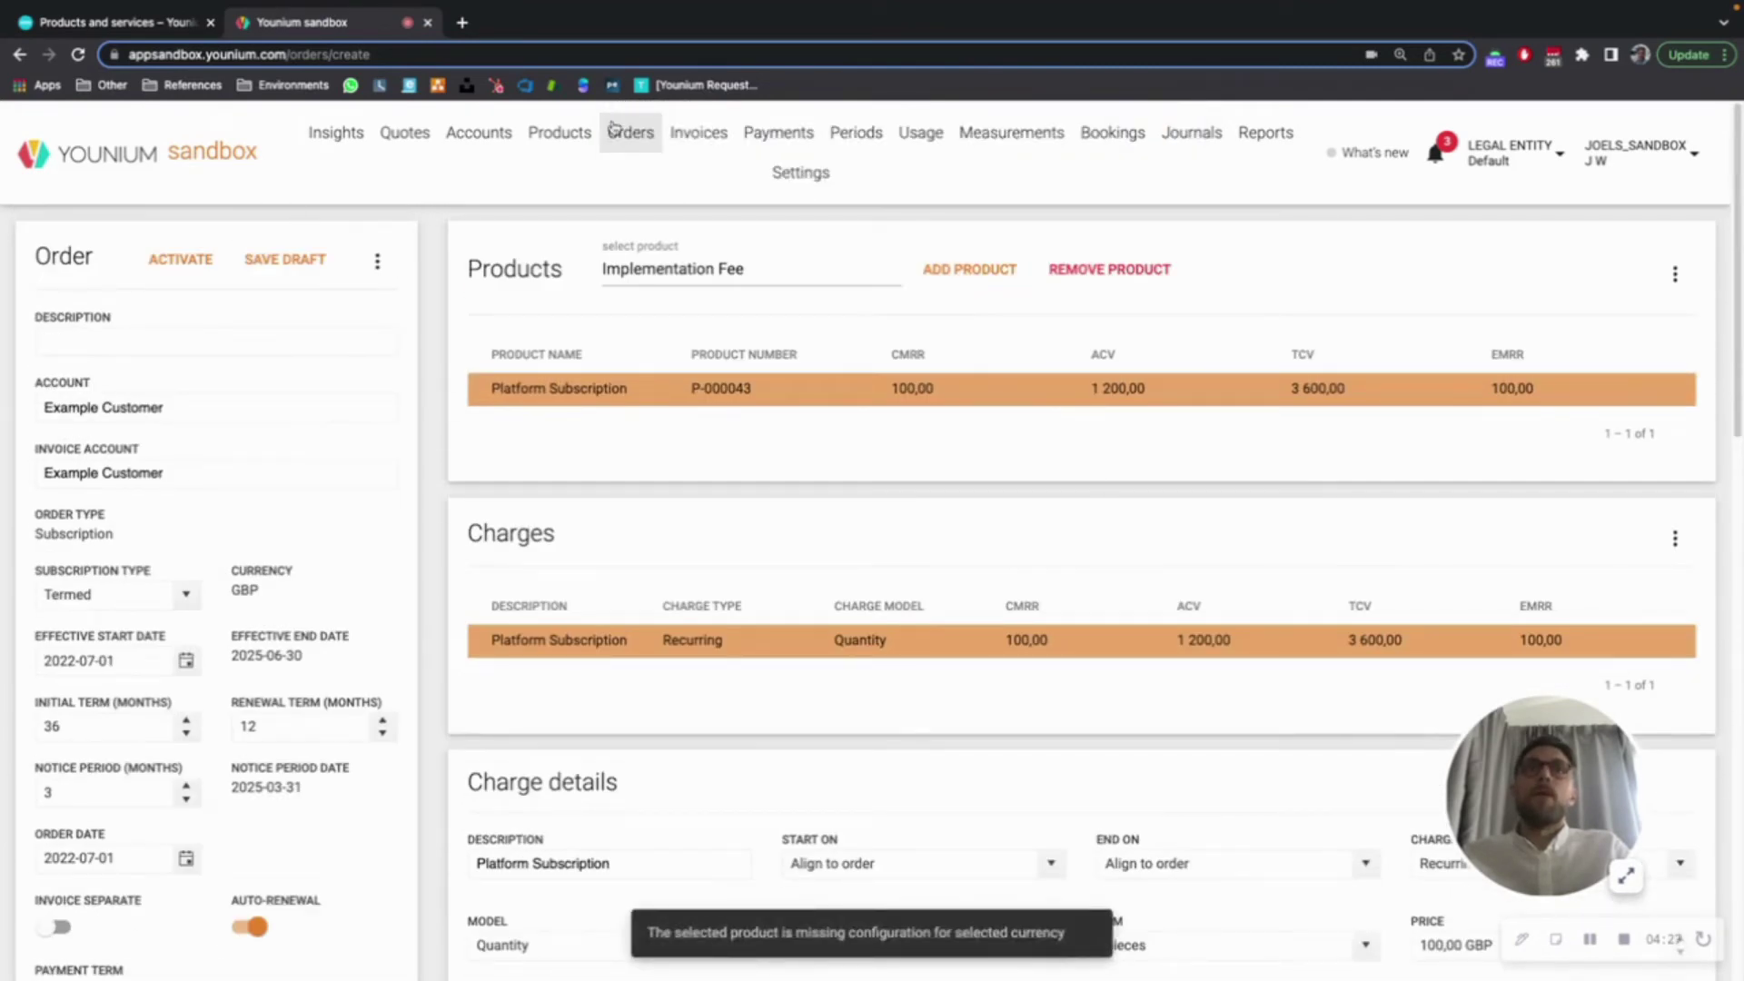
# Step: Select the Implementation Fee product again and add it to the order
pyautogui.click(754, 267)
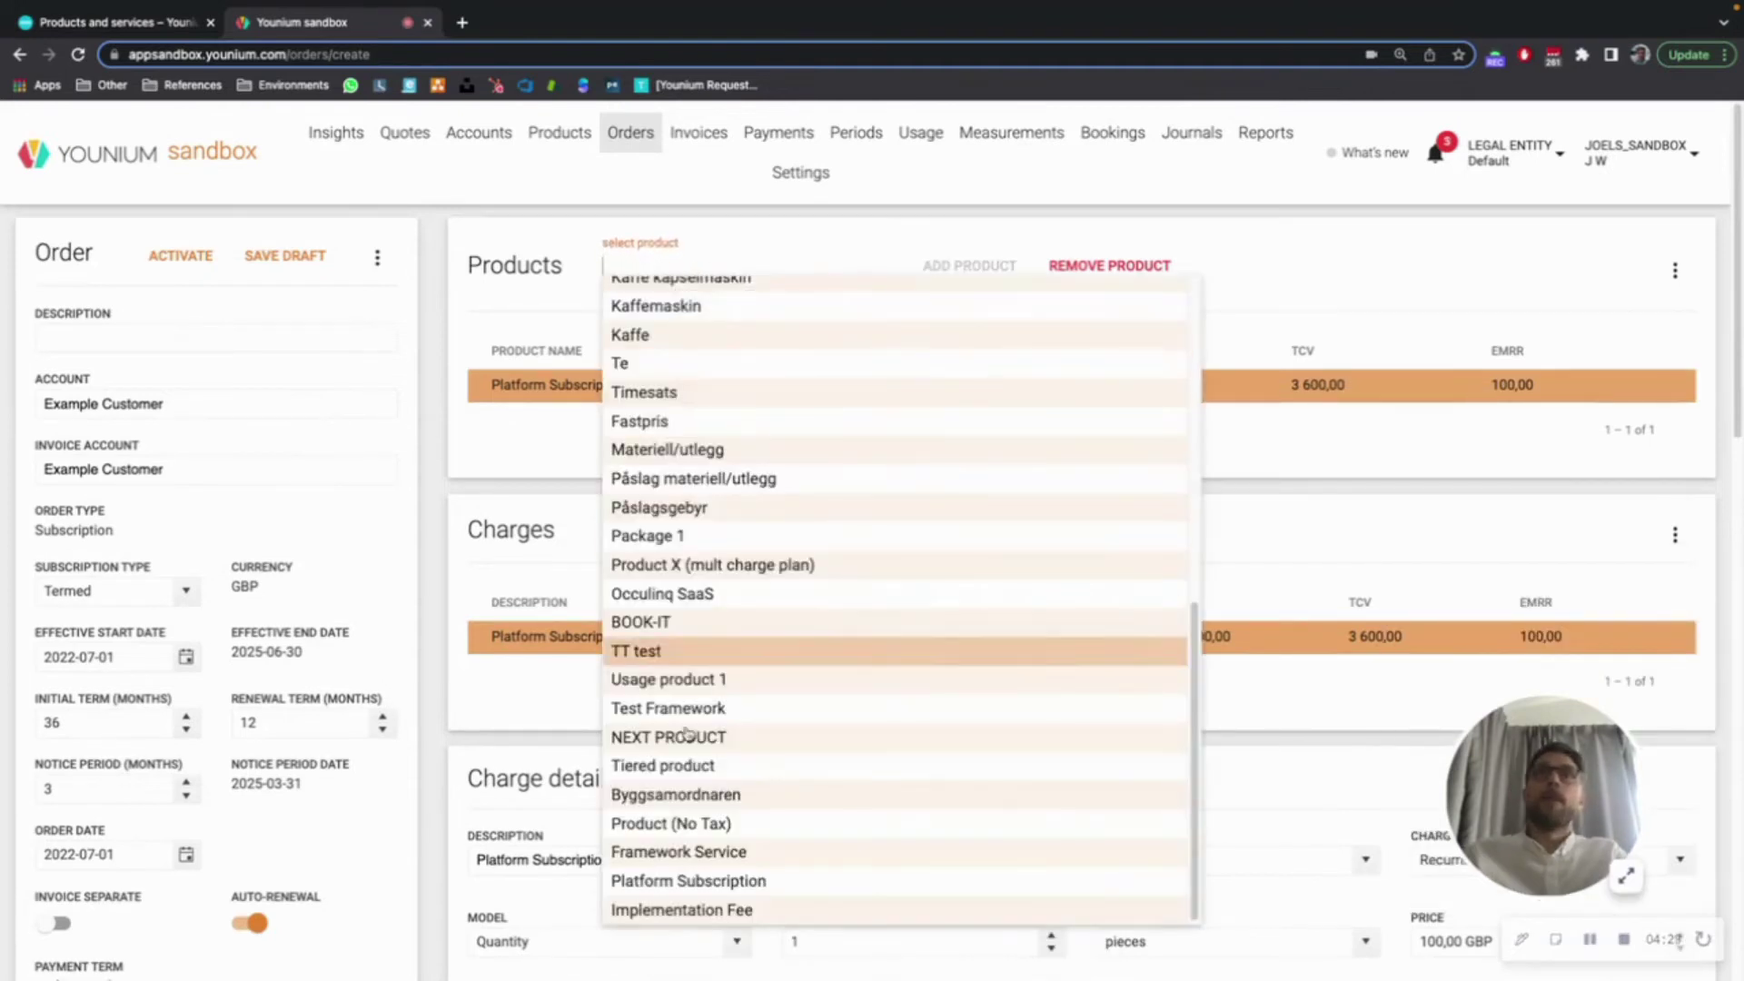
pyautogui.scroll(-2, 688, 734)
pyautogui.click(749, 737)
pyautogui.scroll(2, 847, 386)
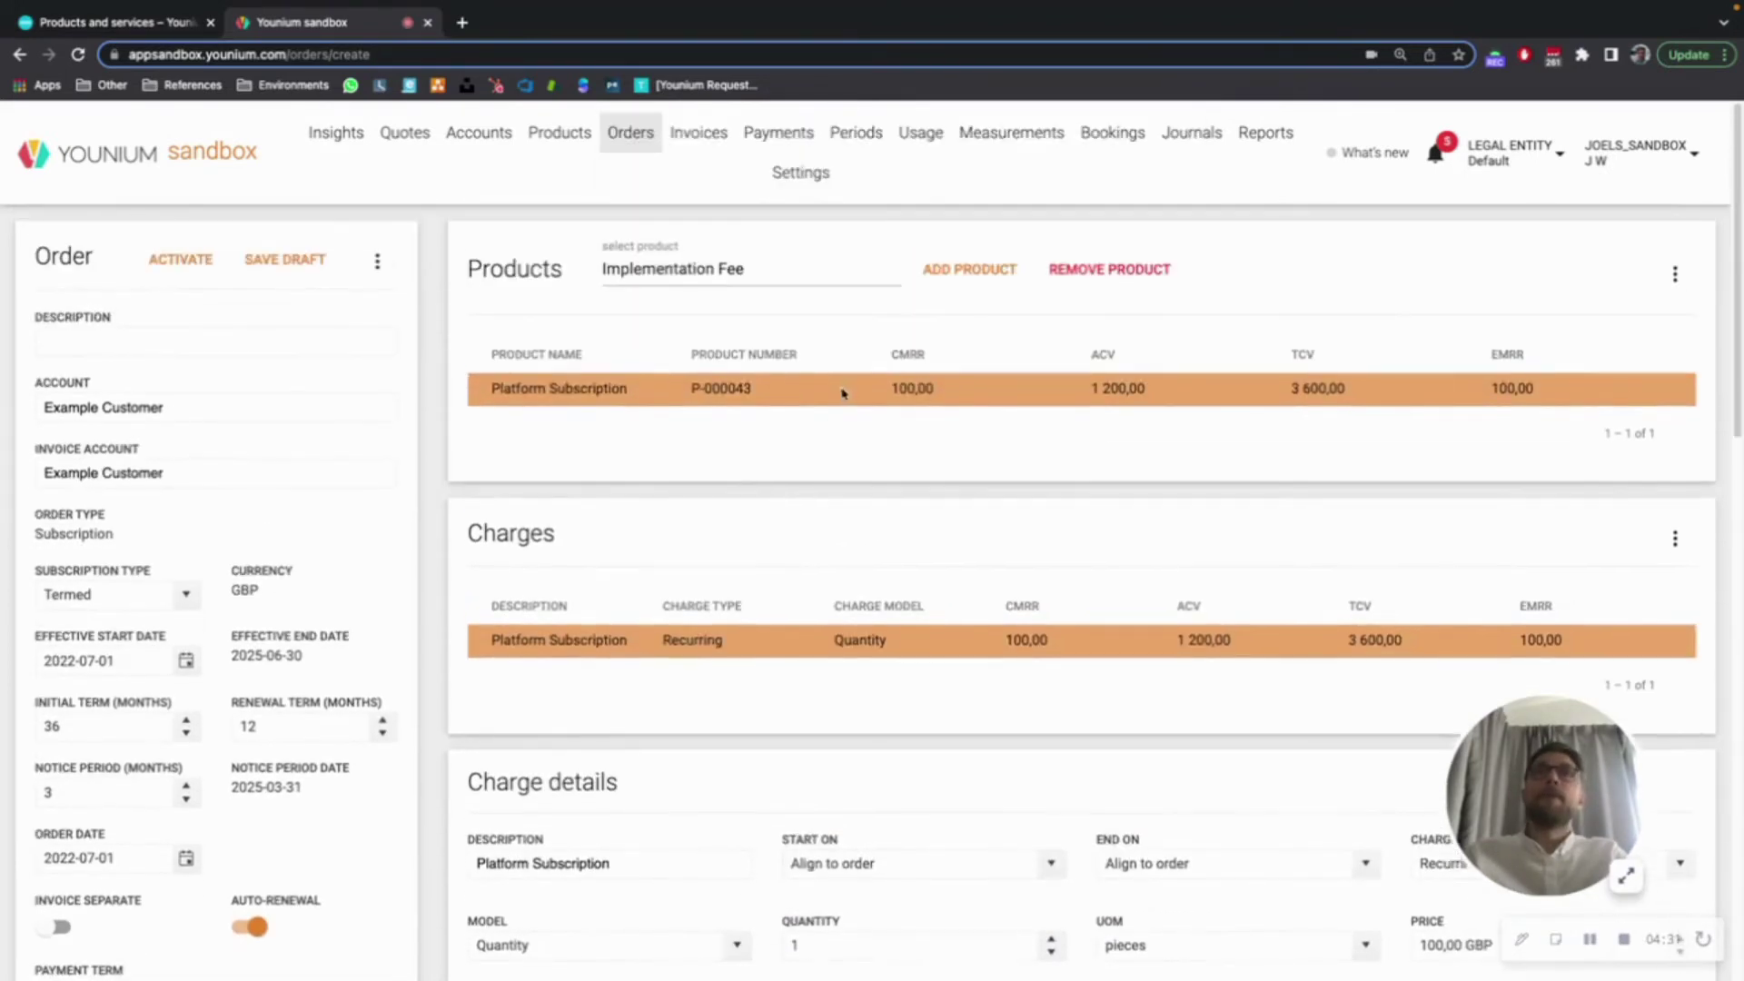
pyautogui.click(969, 270)
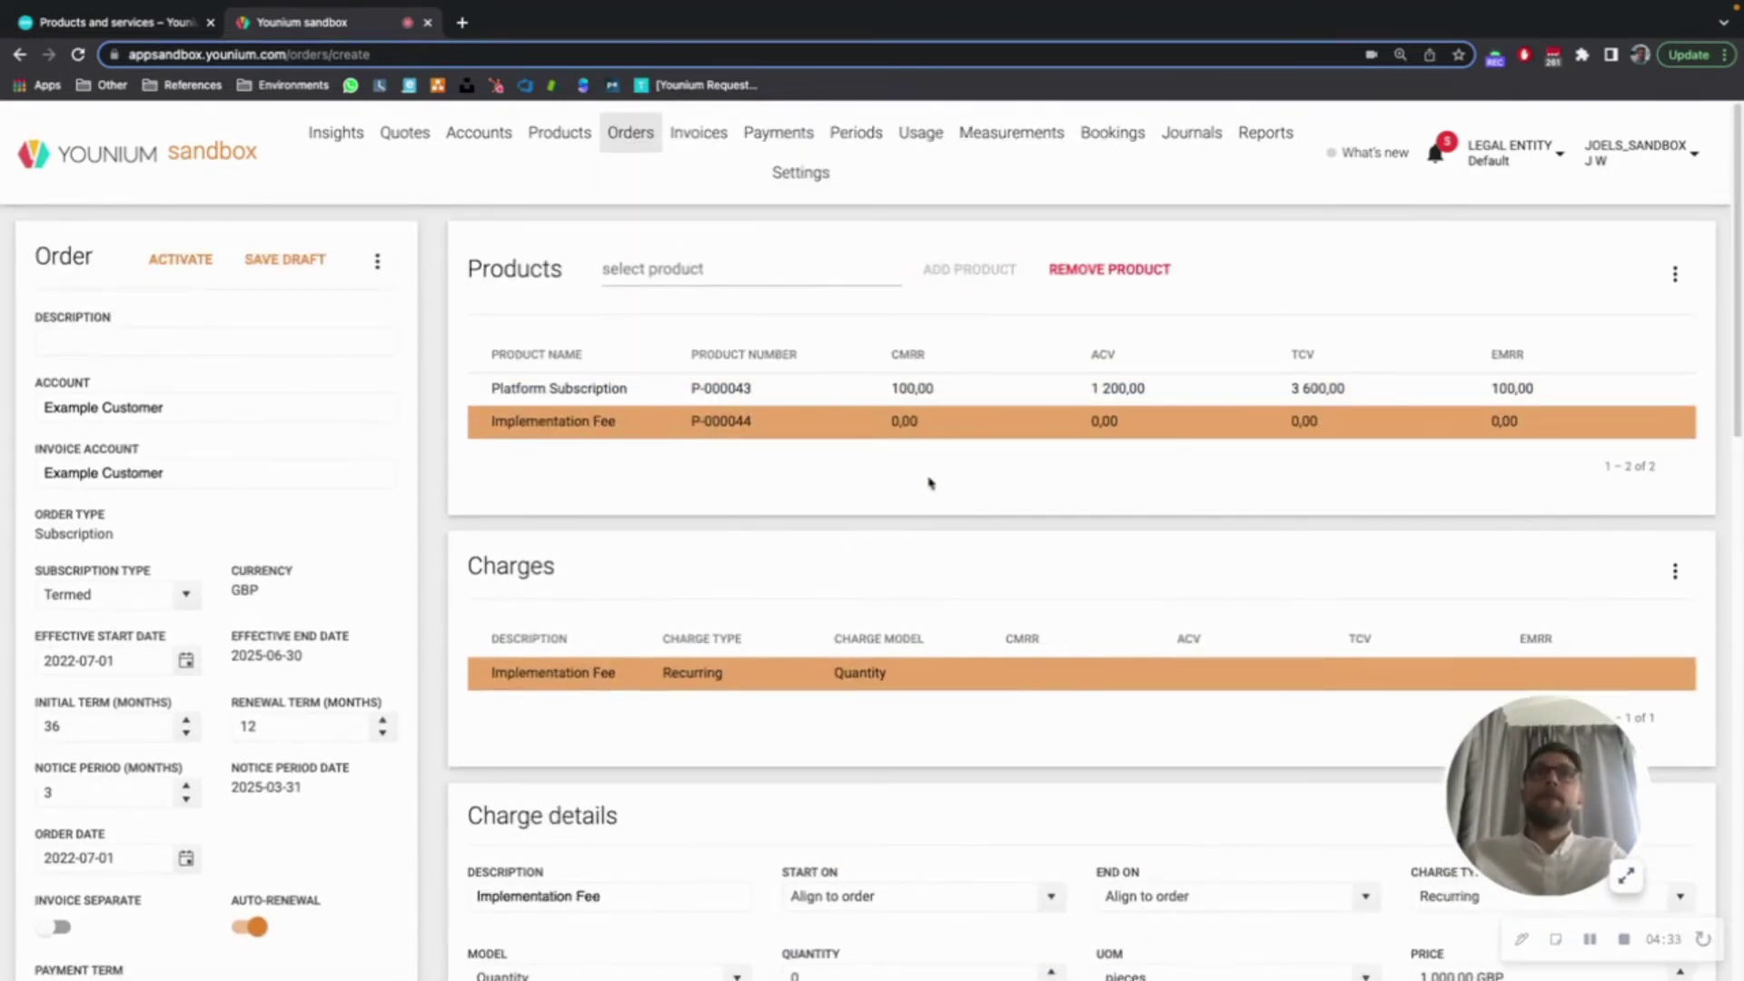
# Step: Change the charge type of the Implementation Fee charge to One off
pyautogui.scroll(-3, 932, 485)
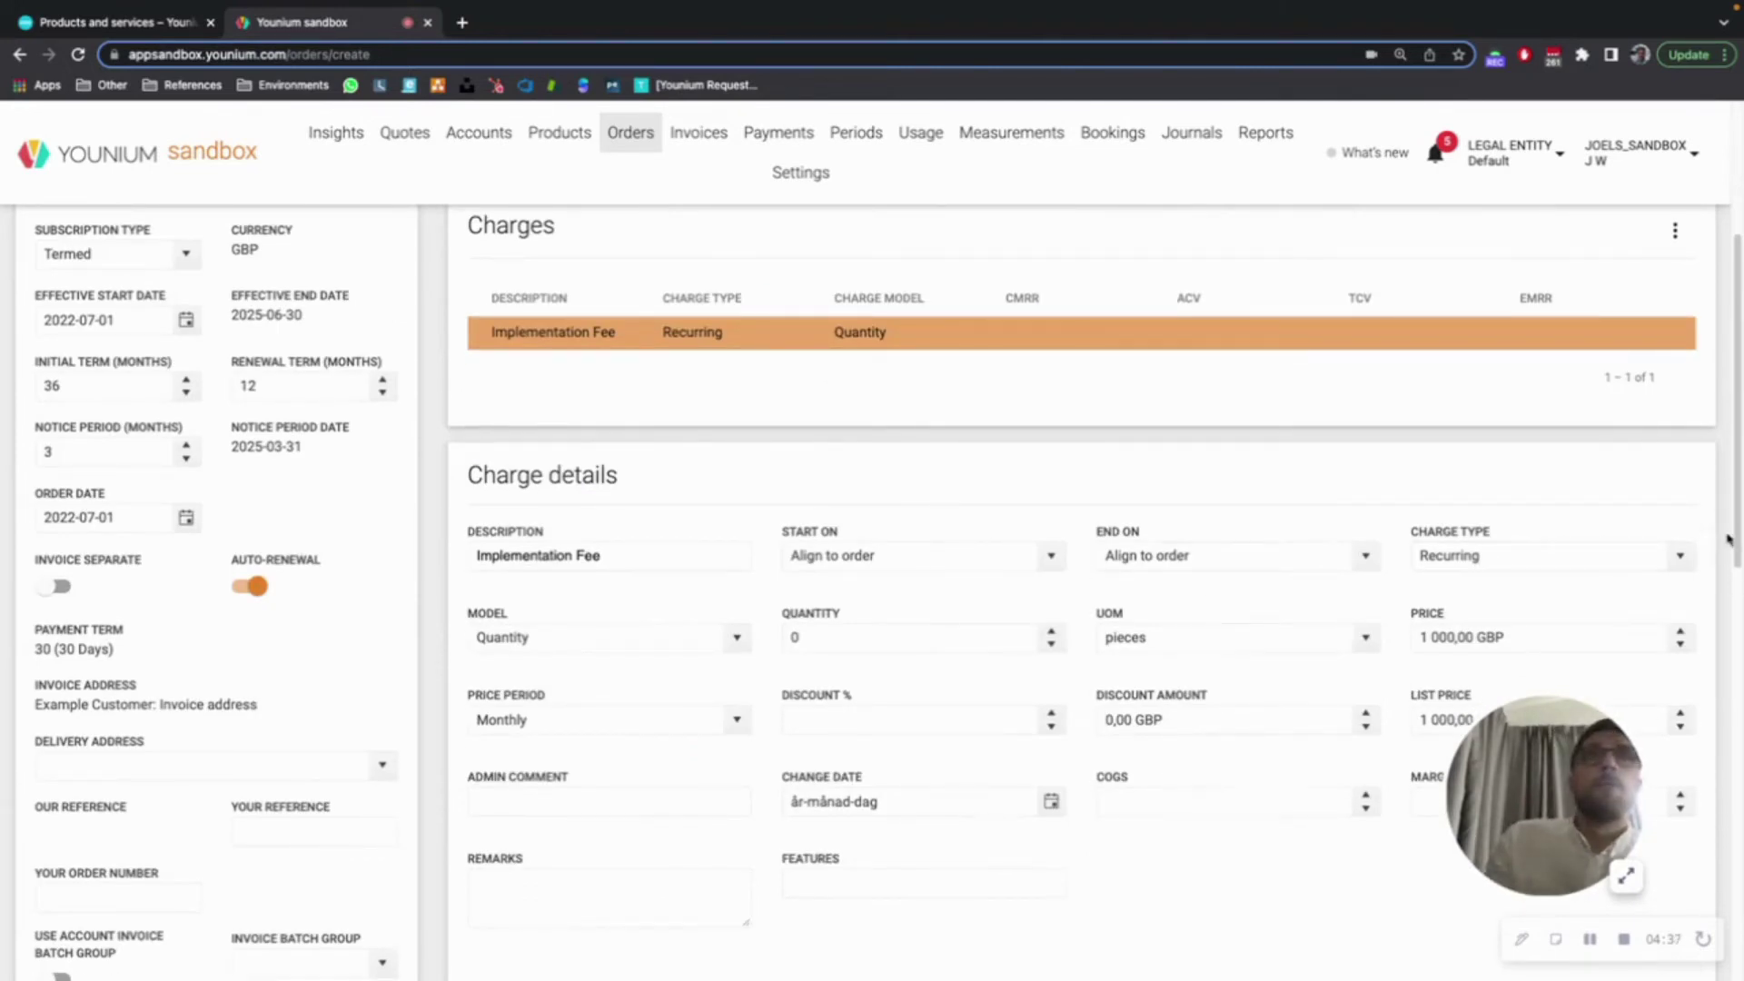
pyautogui.click(1680, 555)
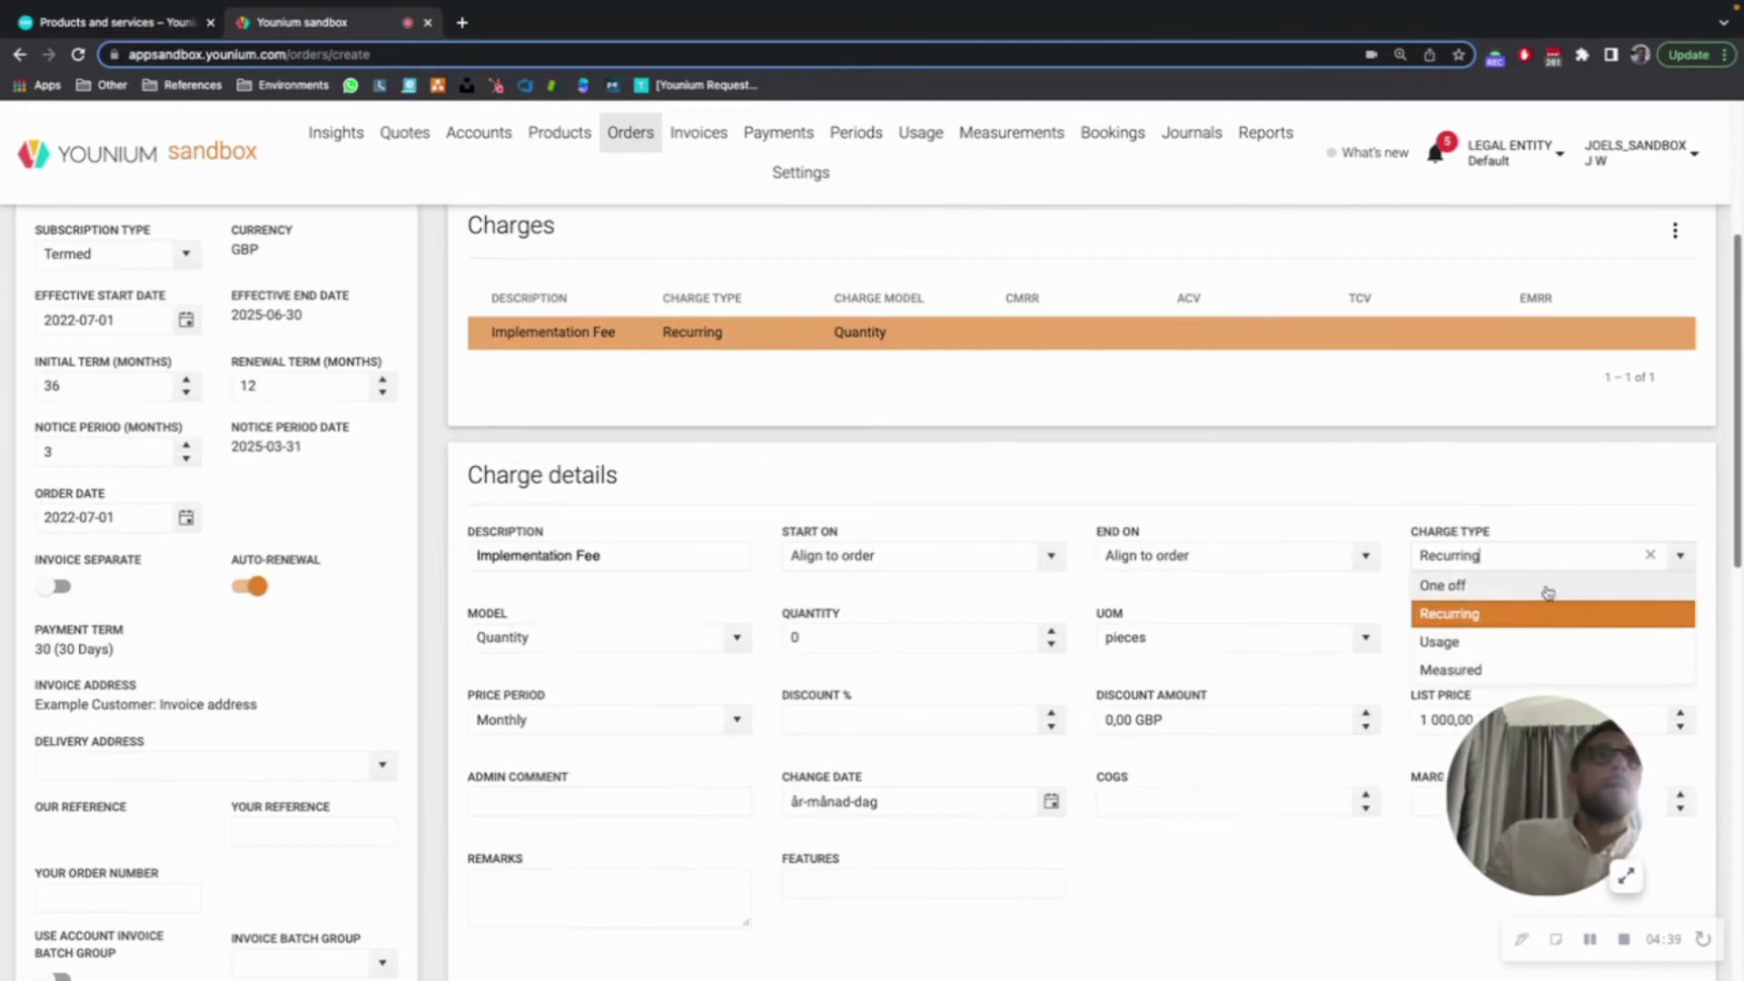
pyautogui.click(1535, 586)
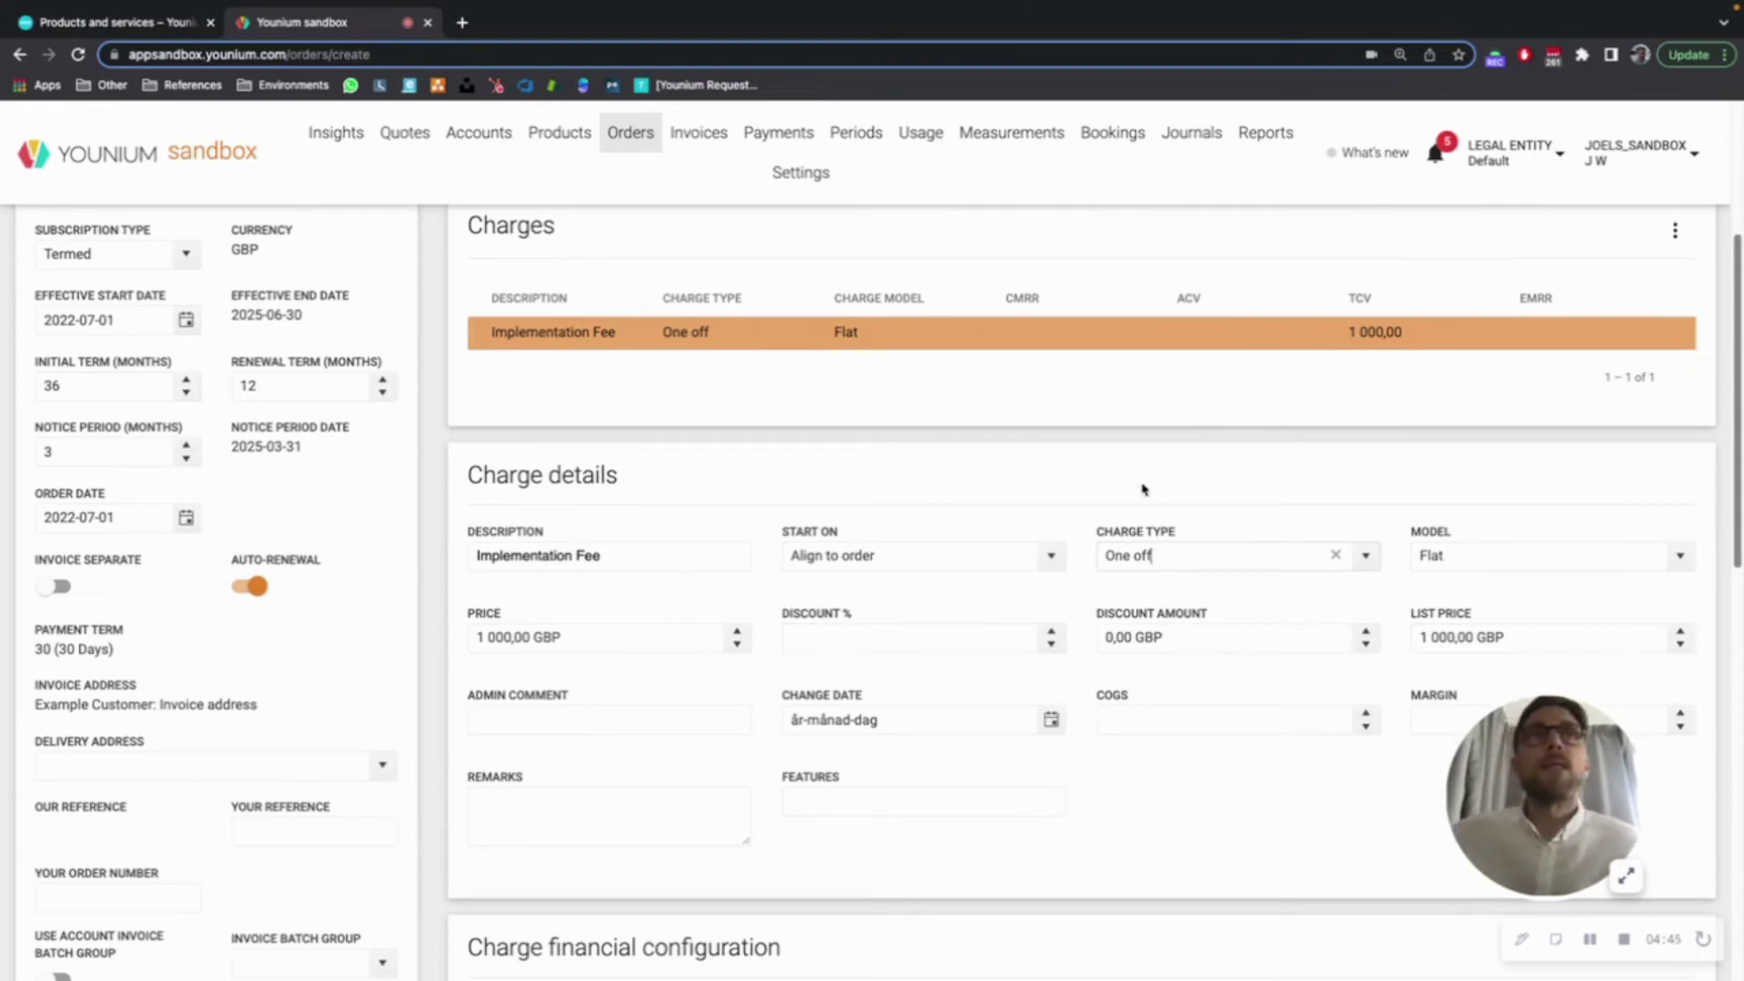
# Step: Set the order's effective start date to 2022-06-01
pyautogui.scroll(4, 945, 488)
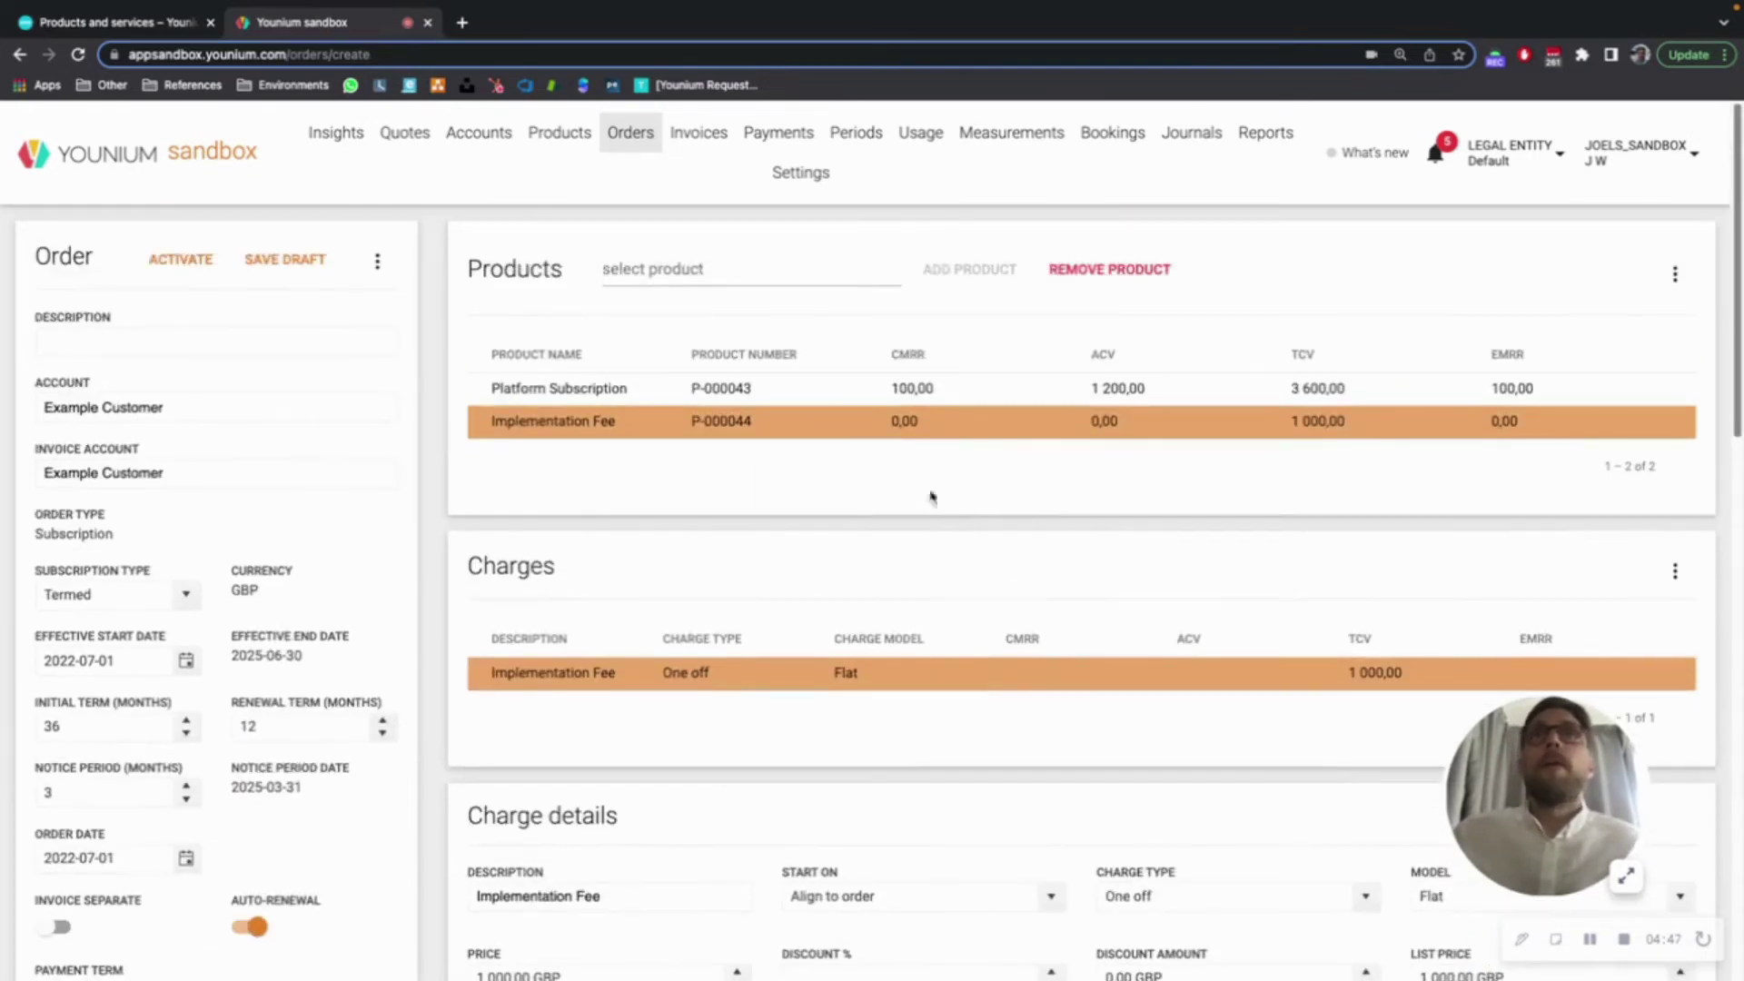
pyautogui.scroll(-1, 309, 584)
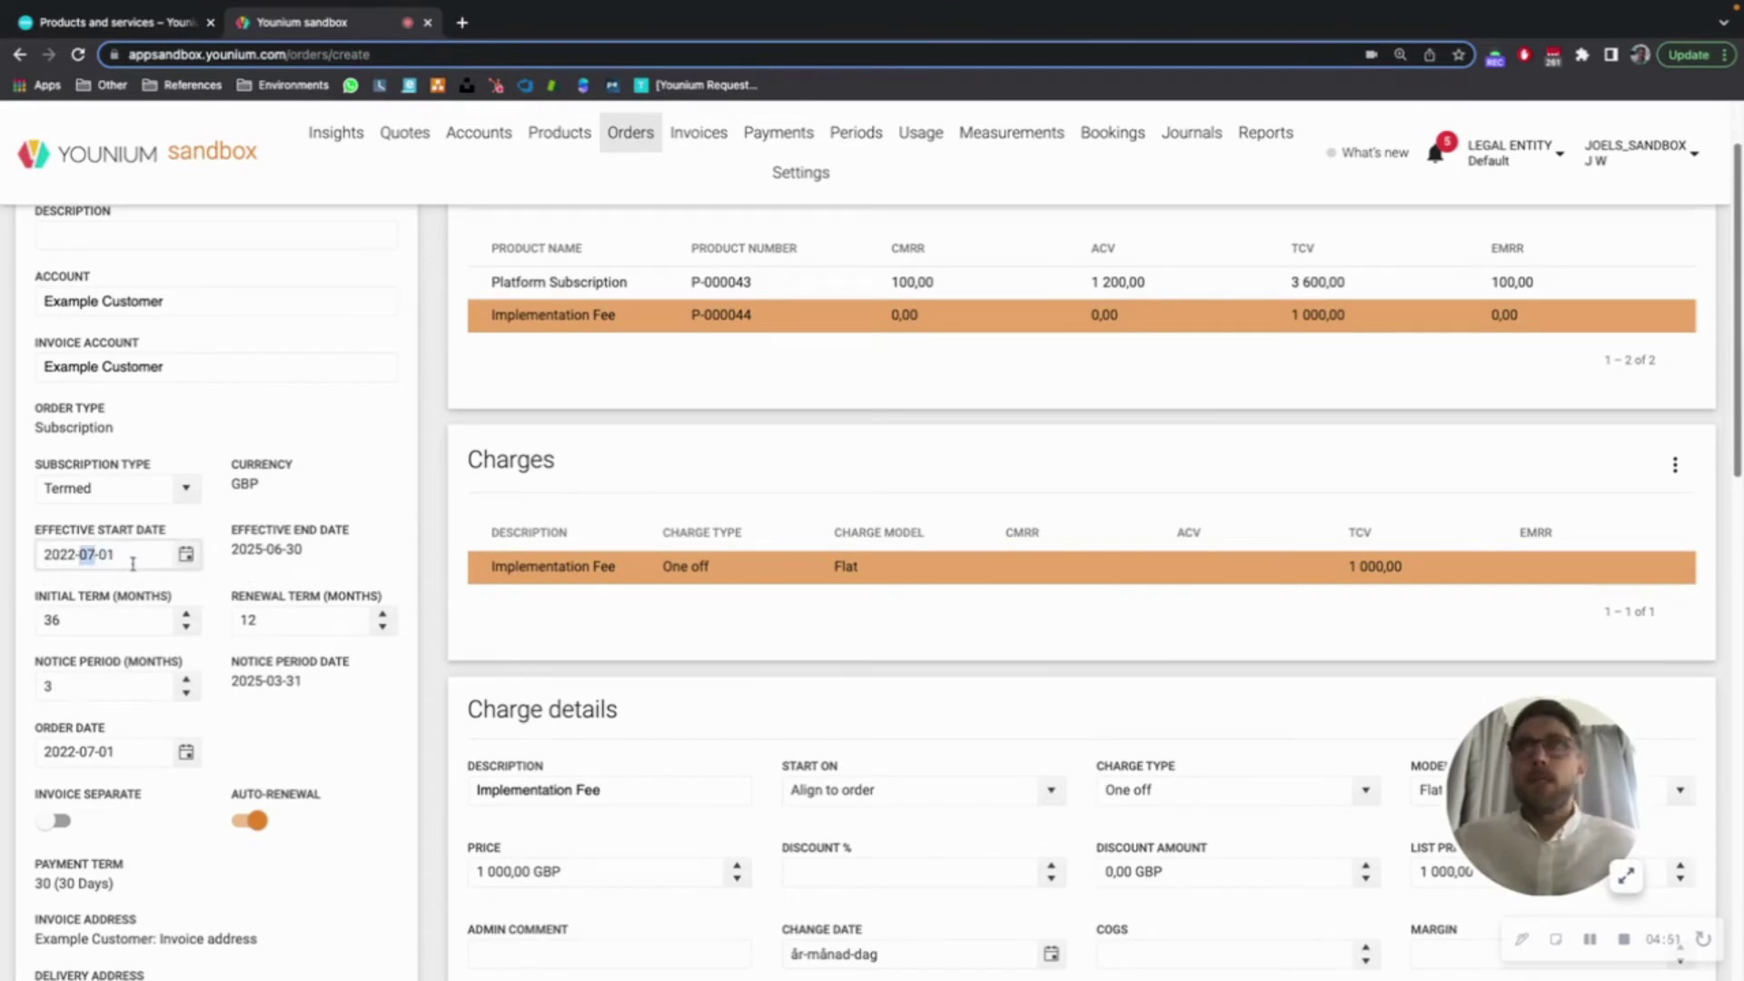
pyautogui.write('06')
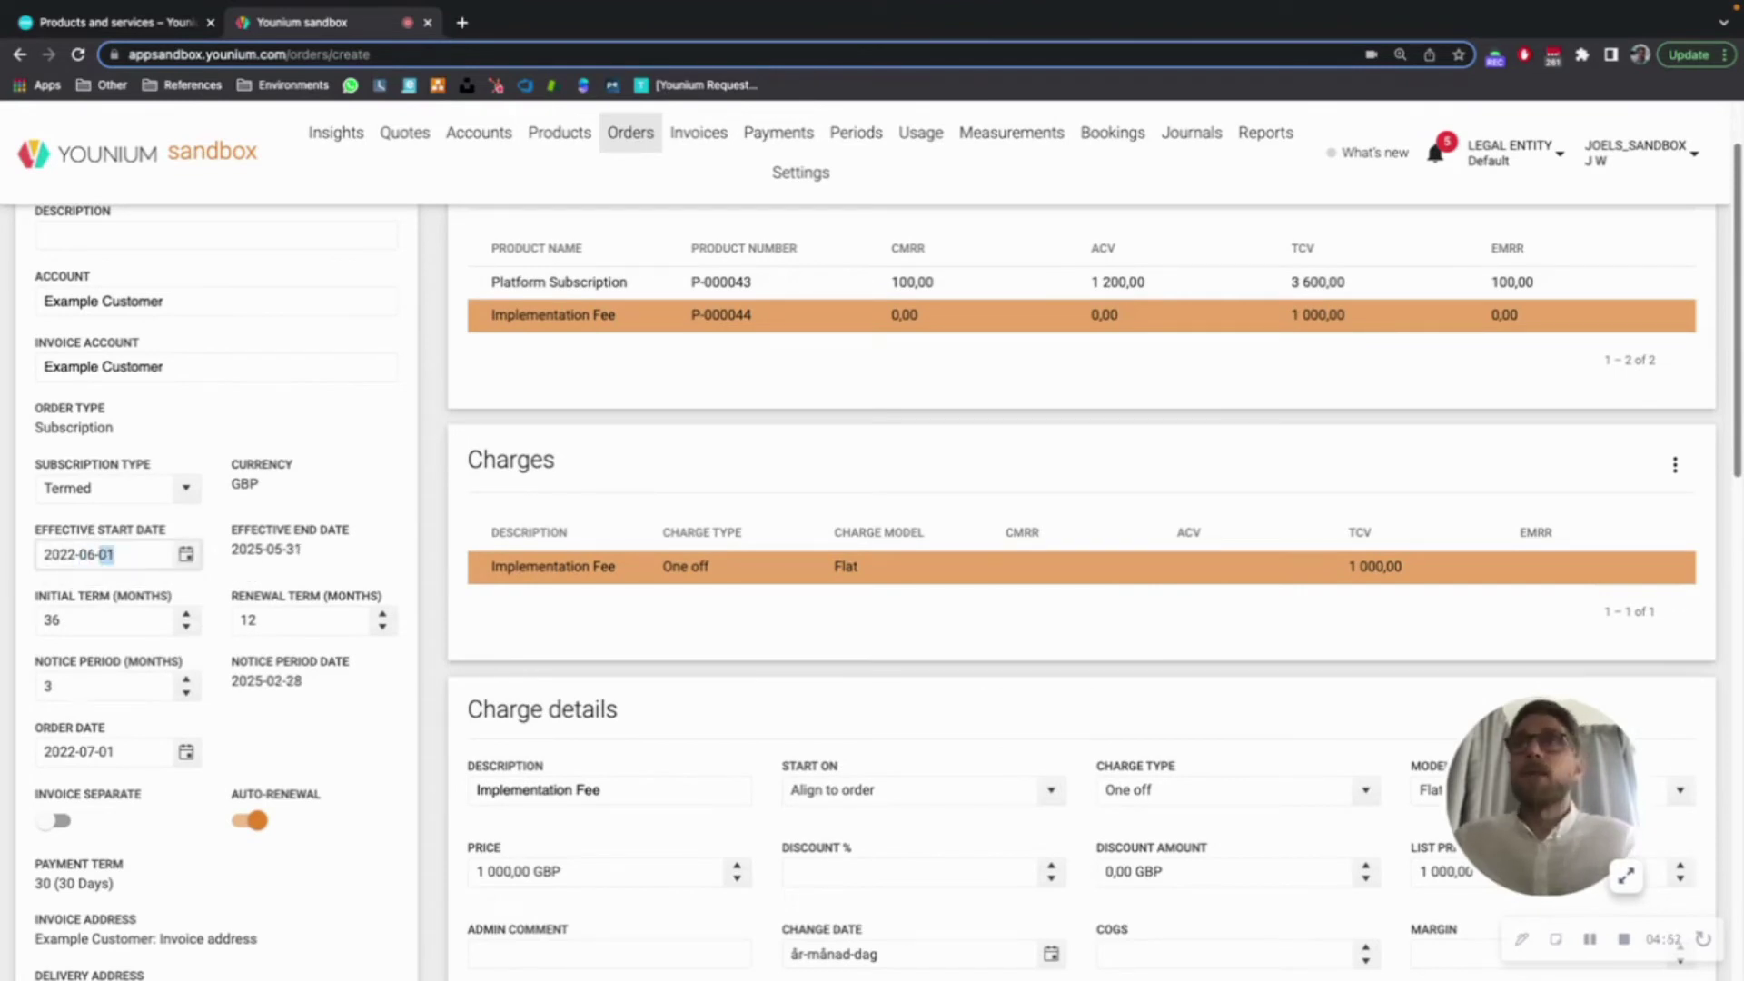
# Step: Set the order's initial term to 12 months
pyautogui.doubleClick(118, 628)
pyautogui.write('12')
pyautogui.click(390, 752)
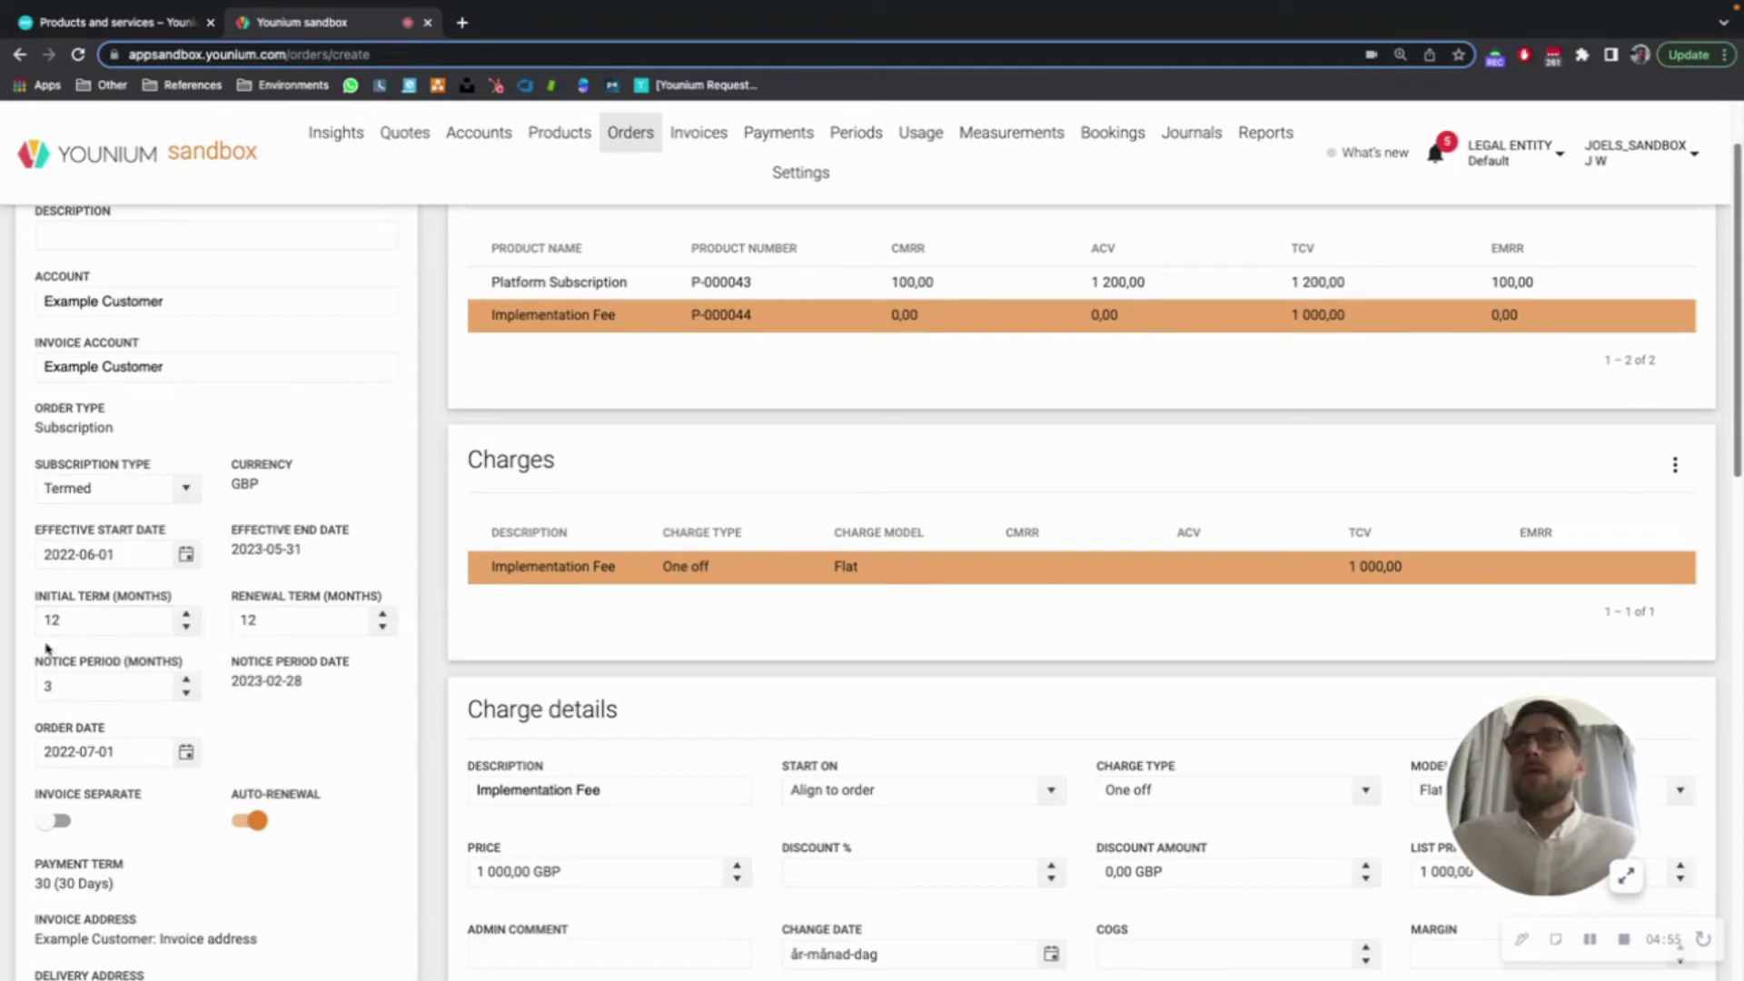
pyautogui.scroll(-4, 650, 715)
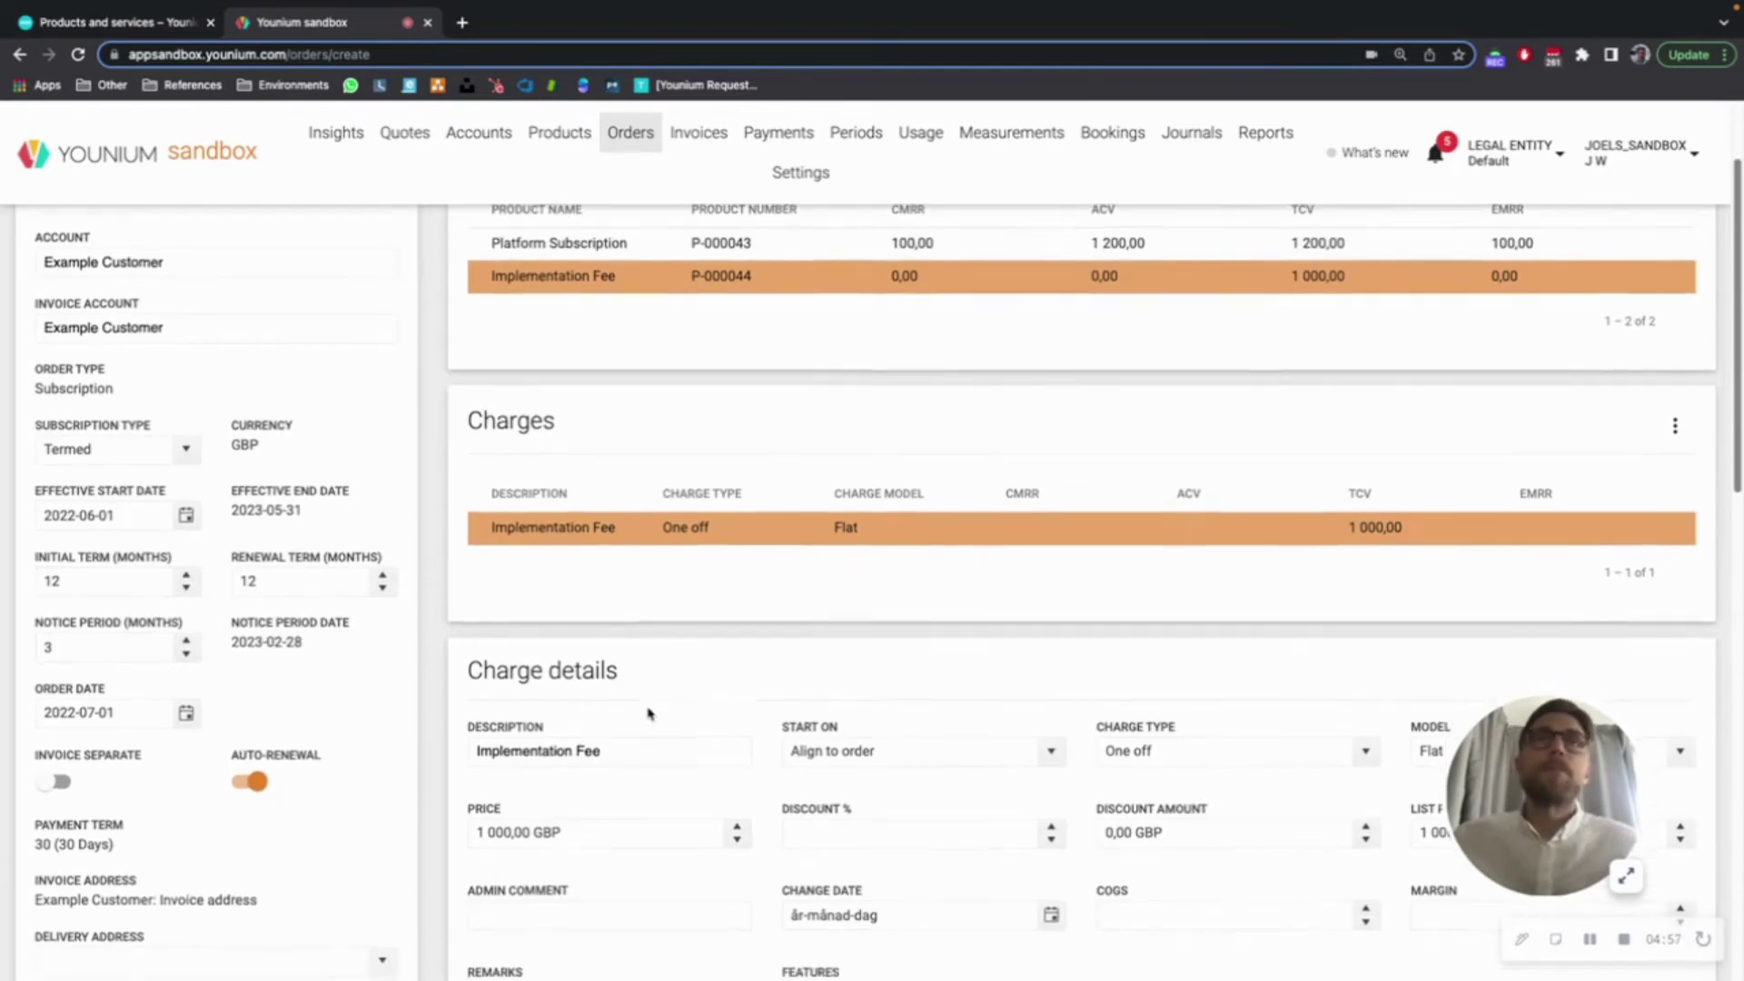
pyautogui.scroll(5, 648, 708)
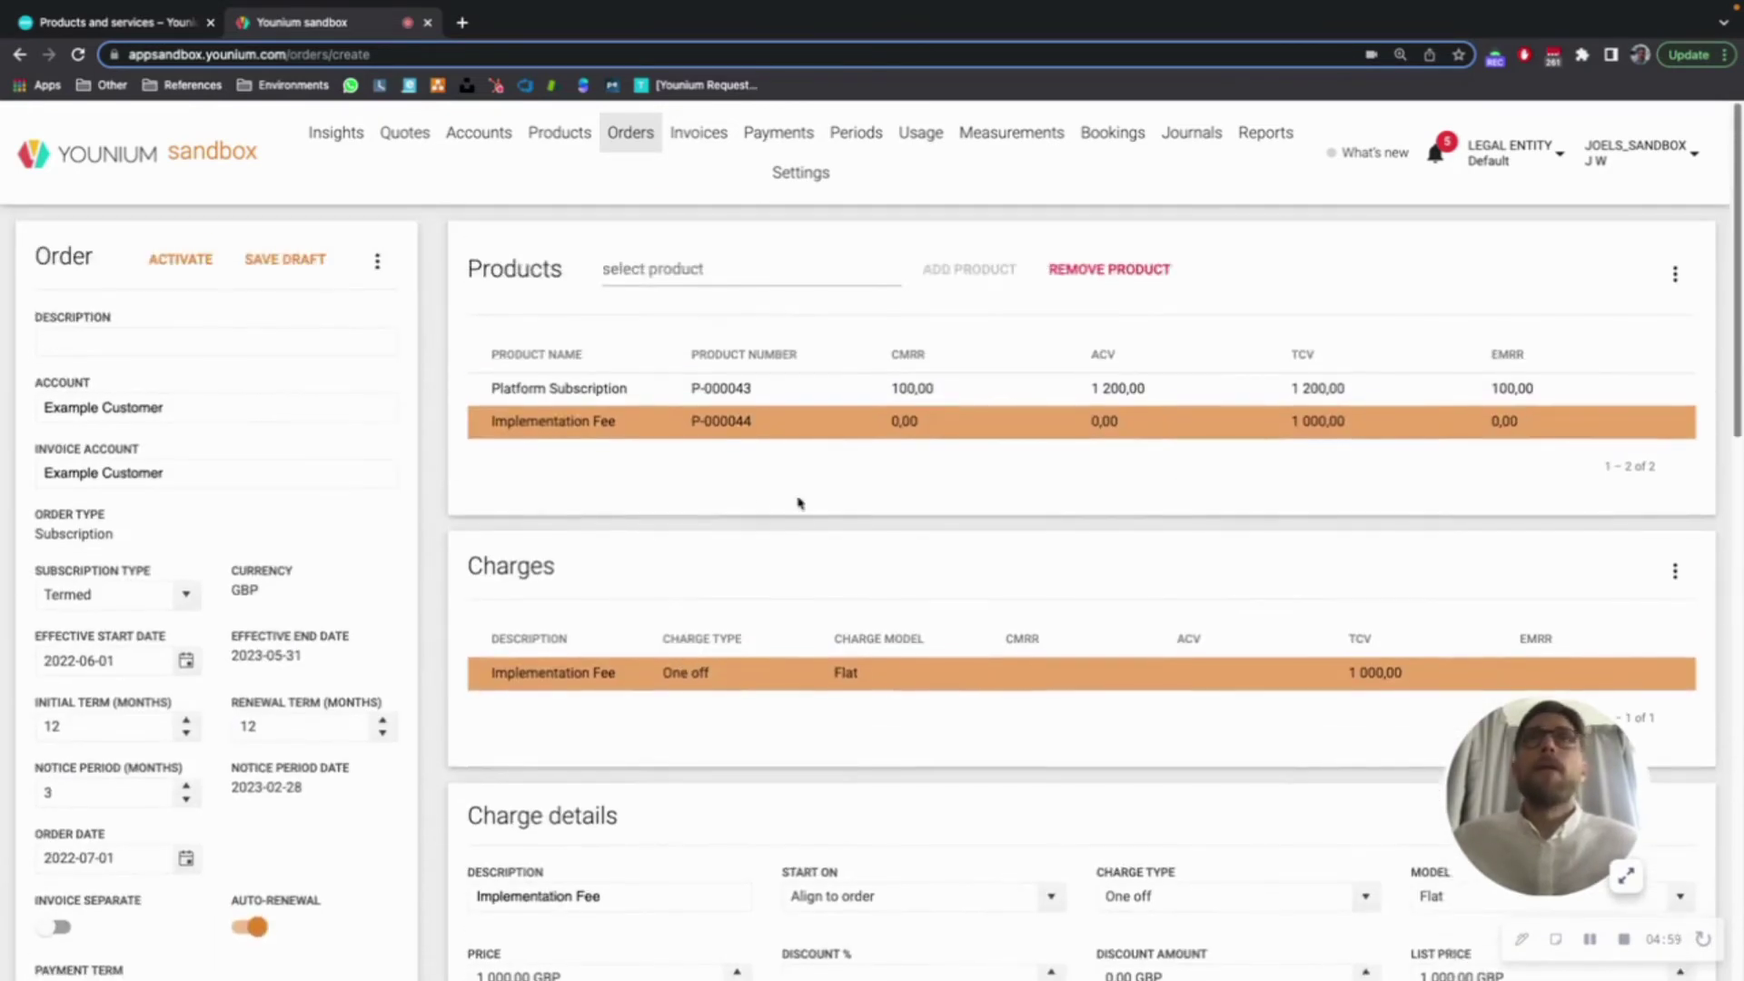
# Step: Enter "Implementation of service" as the remark on the Implementation Fee charge
pyautogui.scroll(-5, 1040, 669)
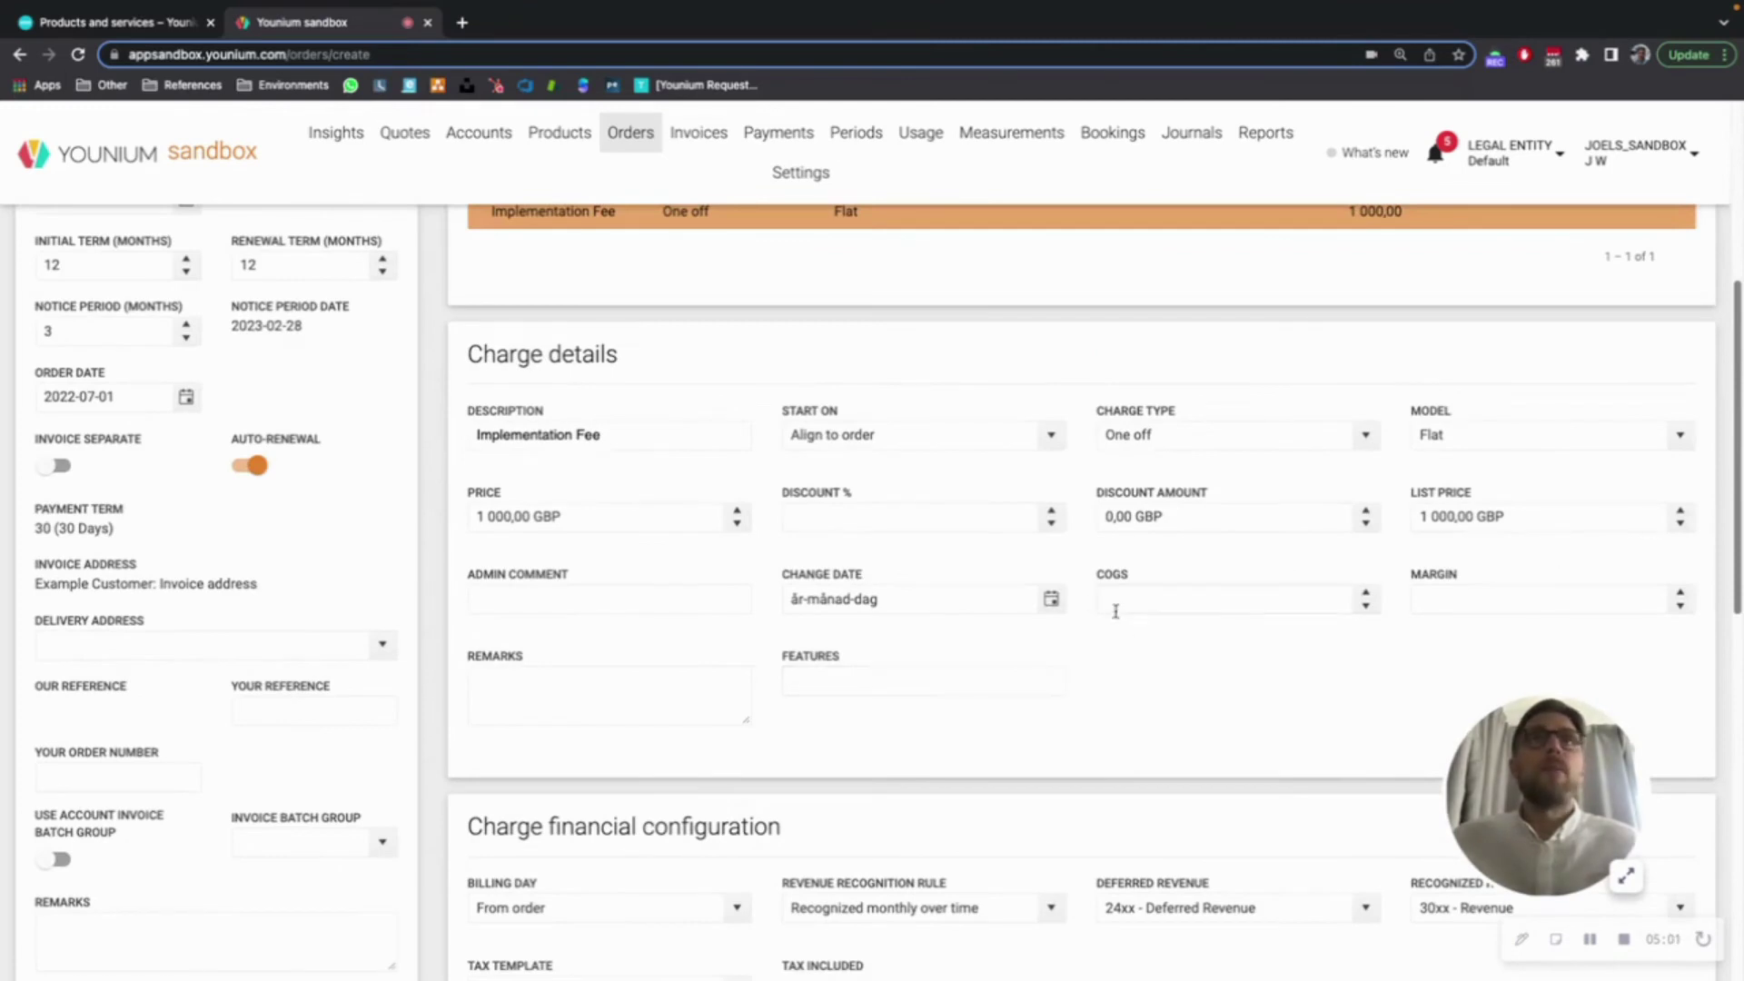
pyautogui.click(536, 706)
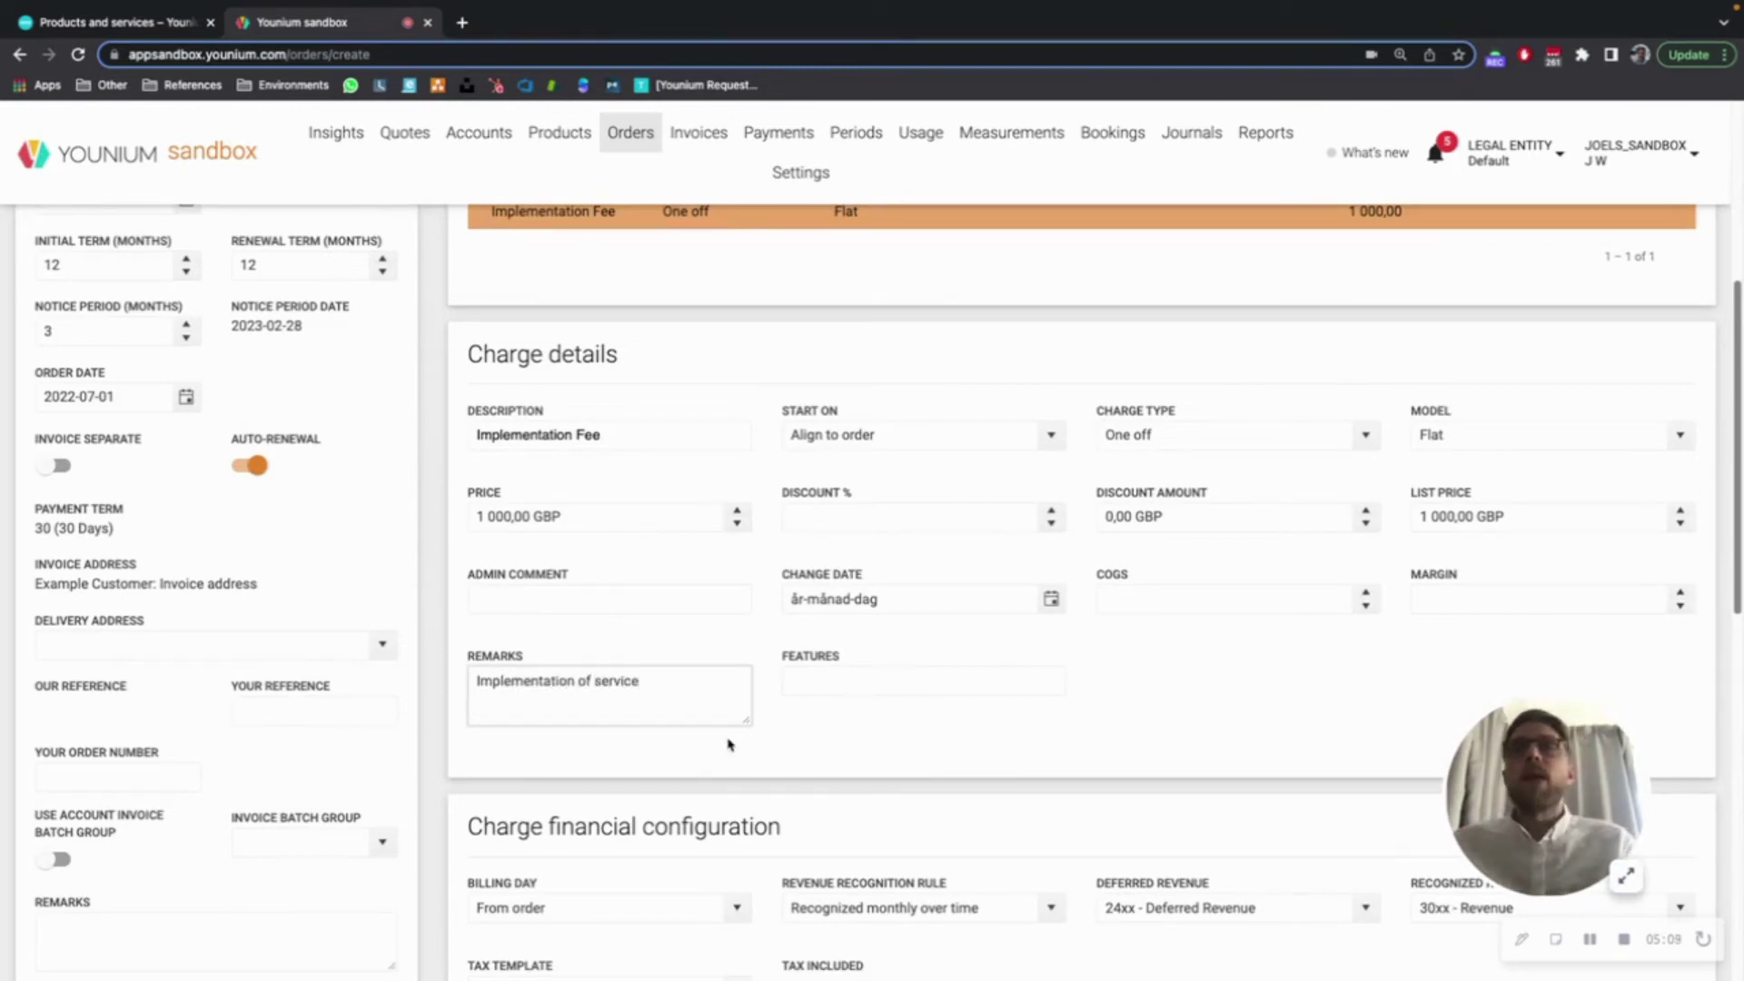
pyautogui.click(1109, 734)
pyautogui.scroll(5, 1179, 647)
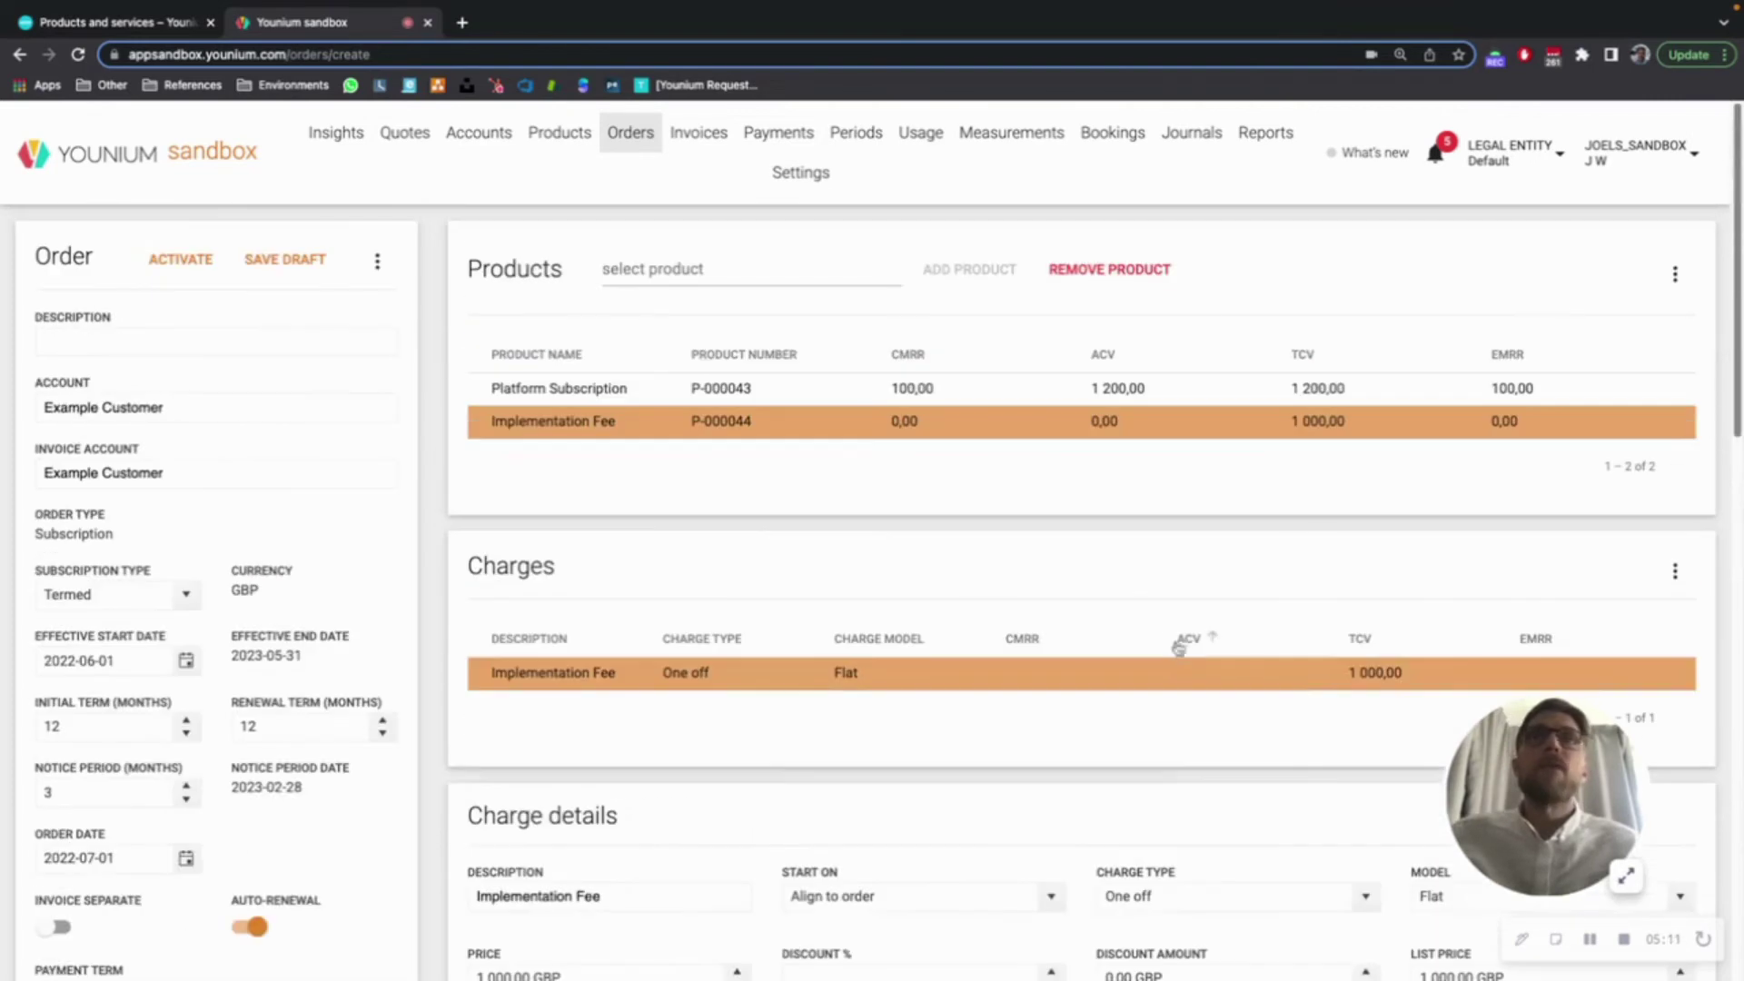
# Step: Activate the order and create an invoice from it with target date and invoice date 2022-06-01
pyautogui.click(177, 260)
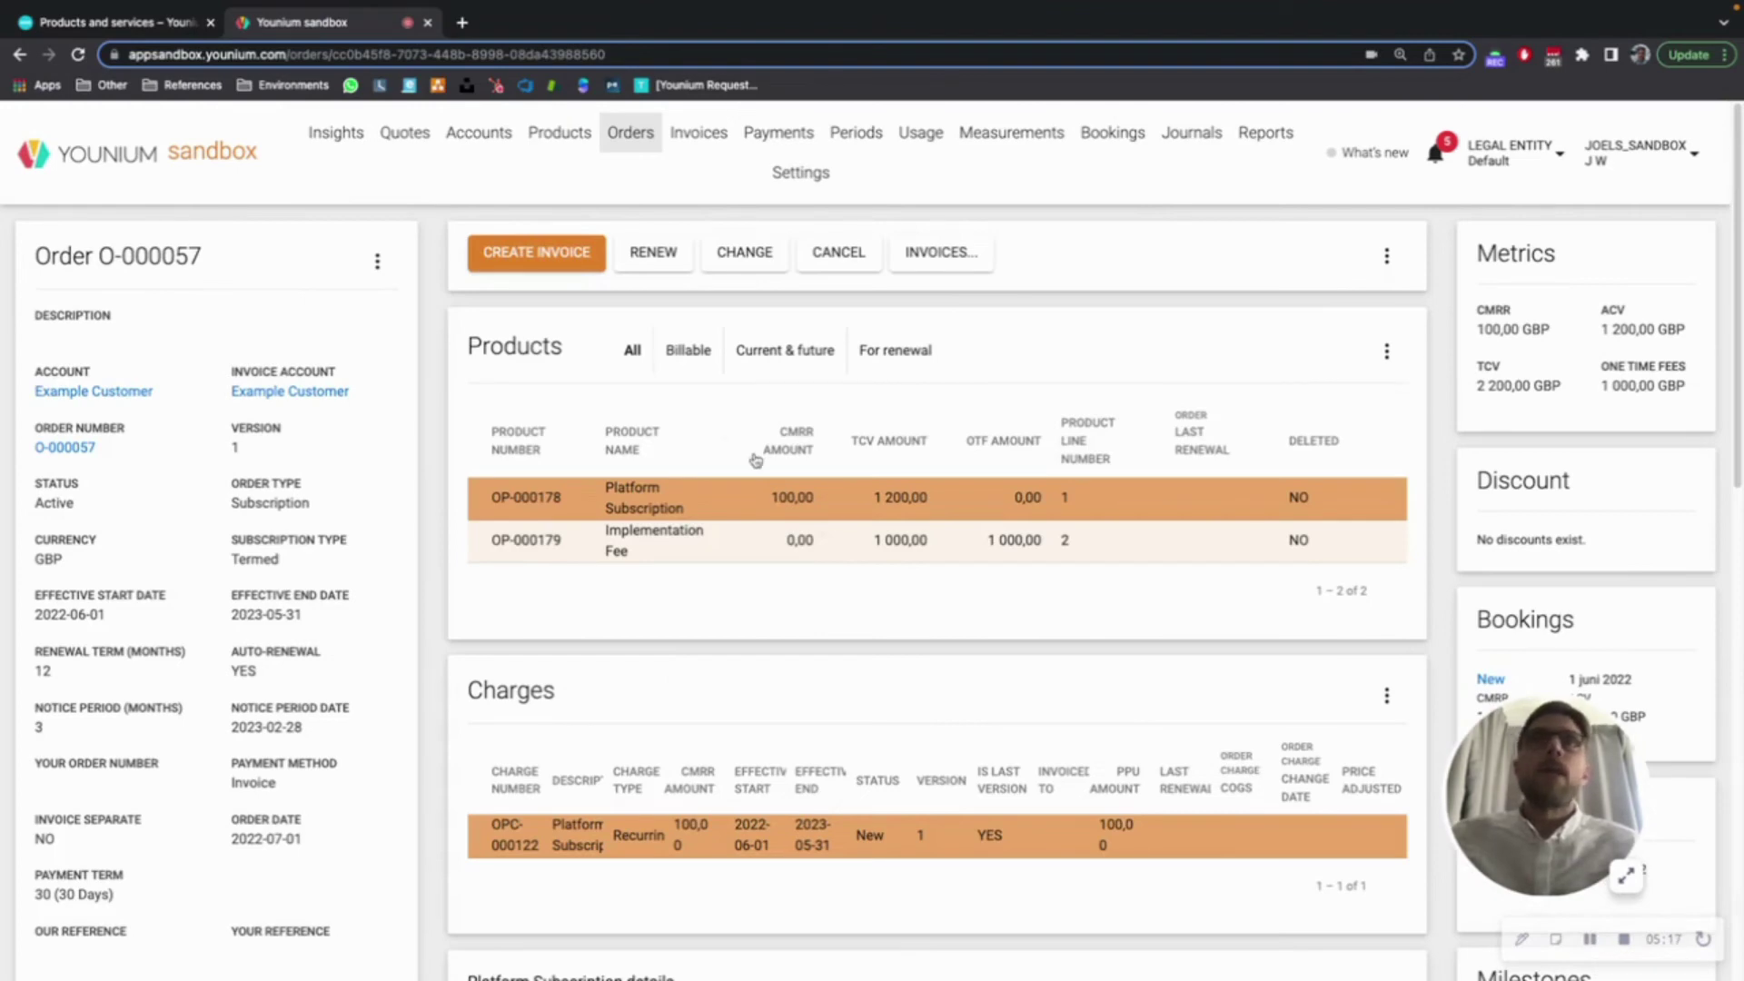
pyautogui.click(540, 252)
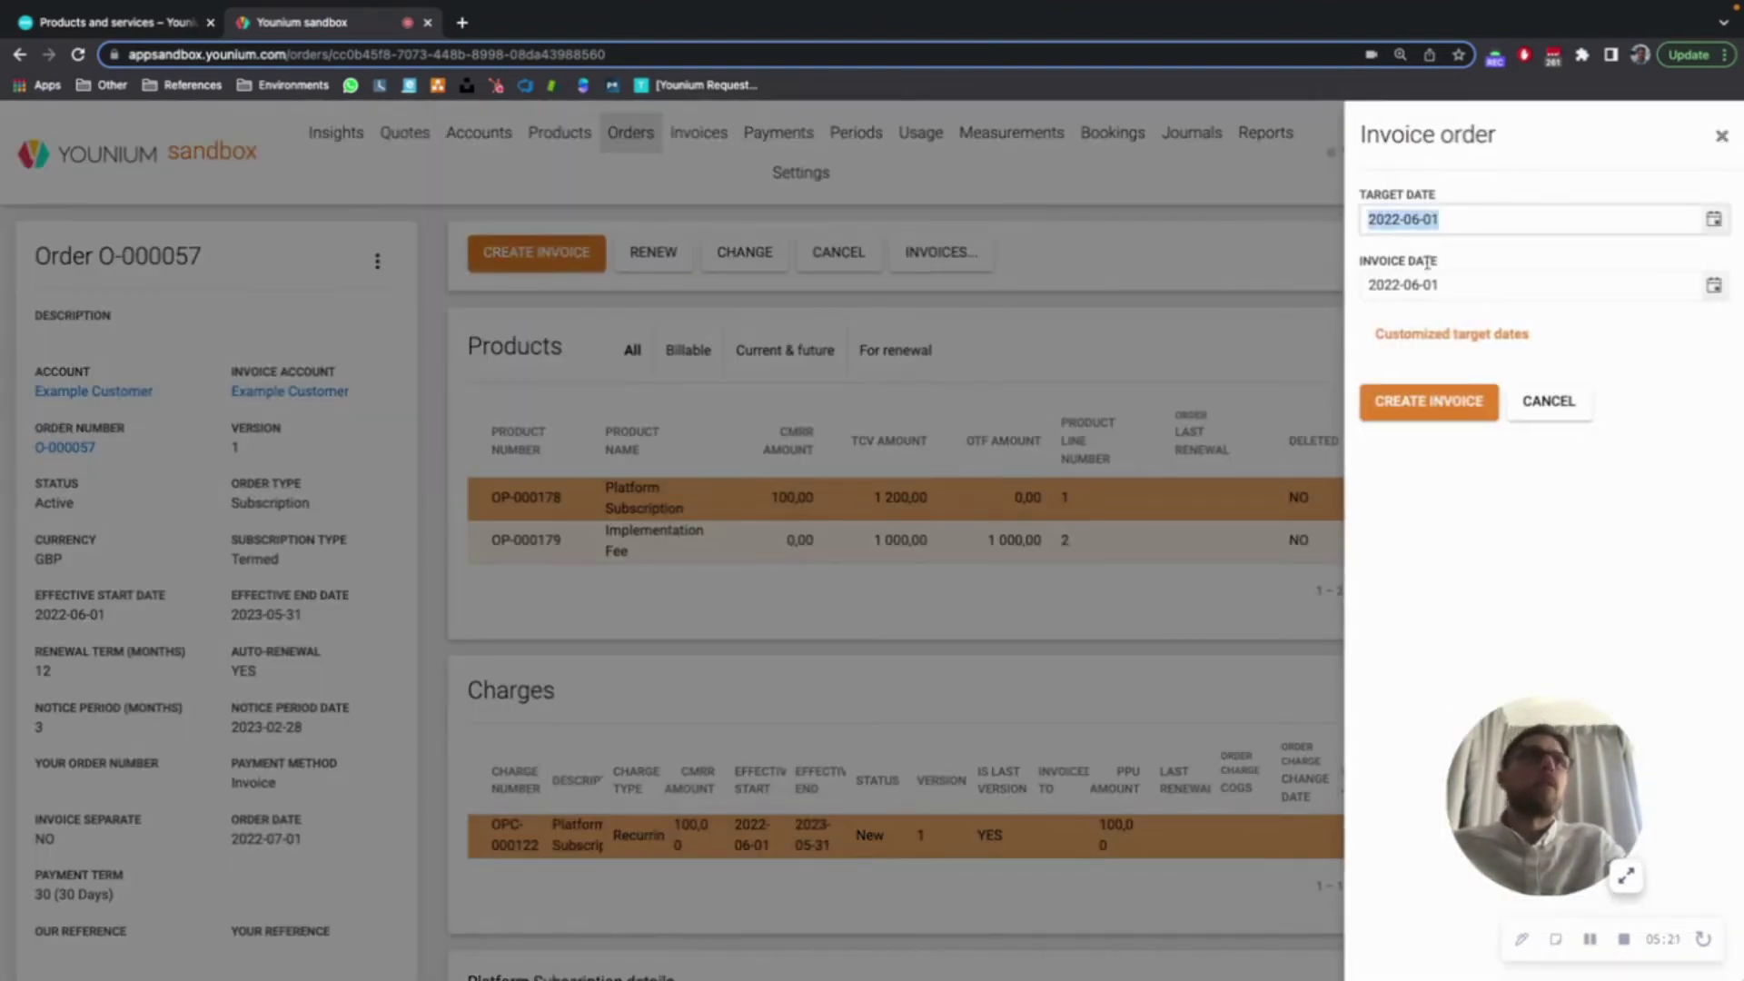
pyautogui.click(1429, 404)
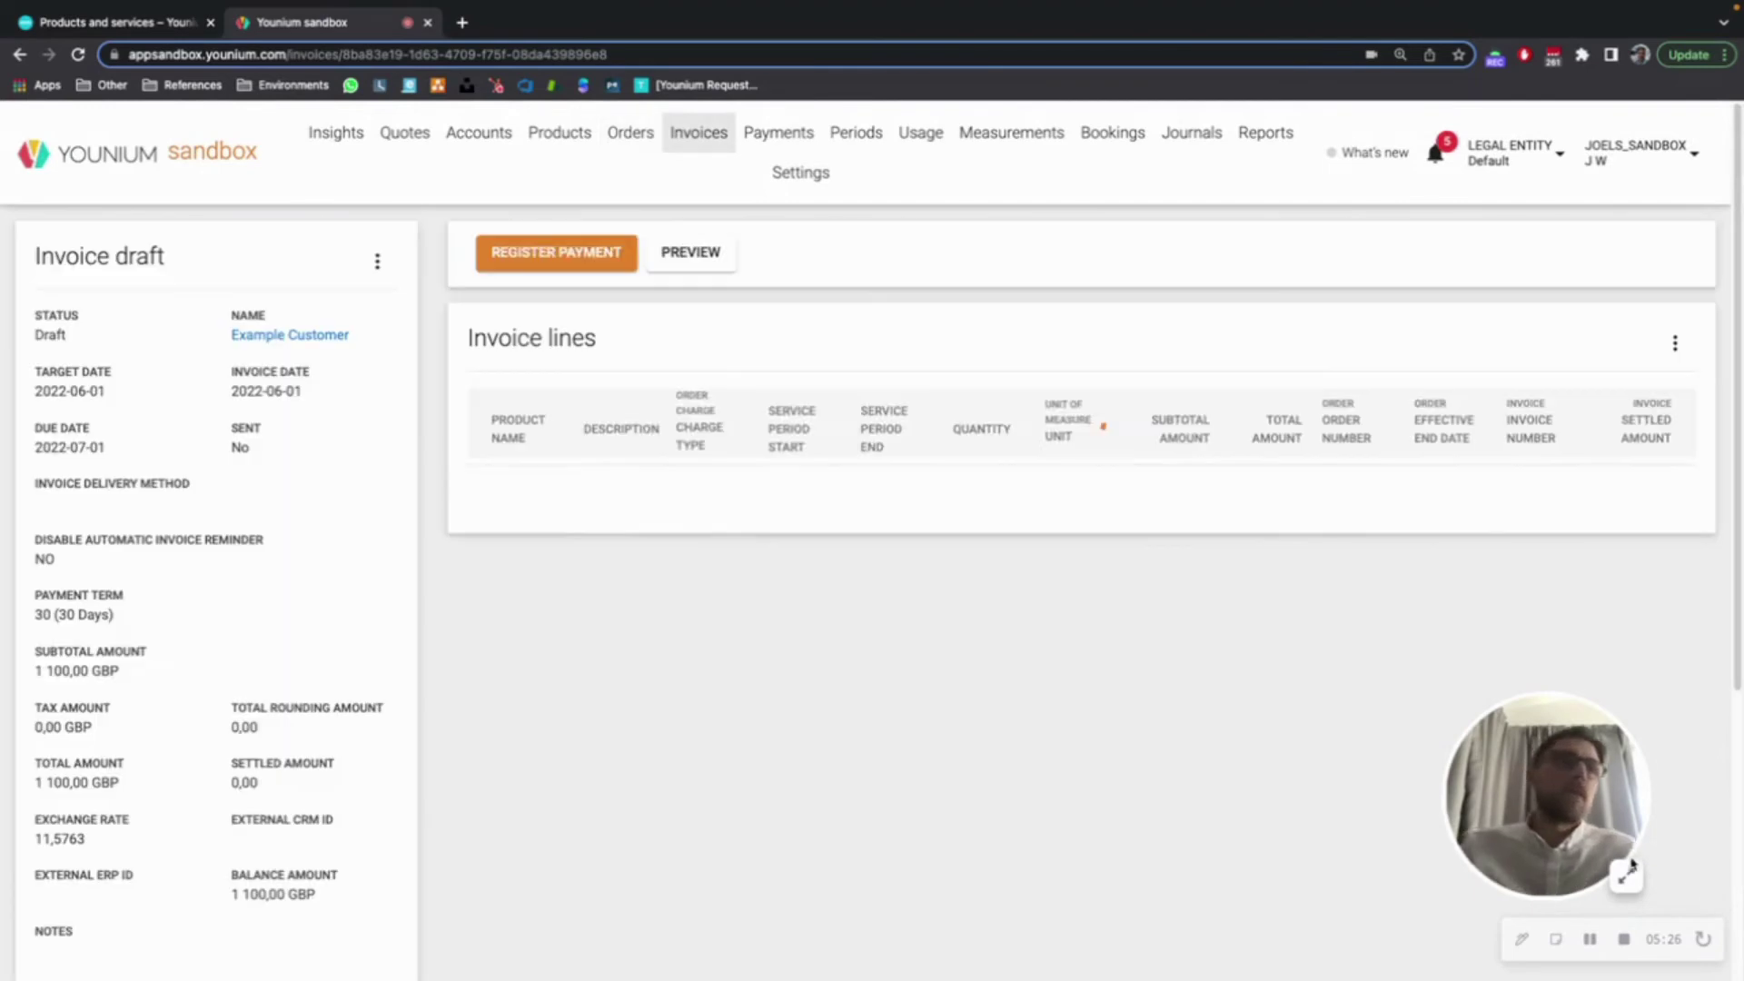
# Step: Review the draft invoice's service period, Implementation Fee note and delivery method, and post the invoice
pyautogui.click(1020, 522)
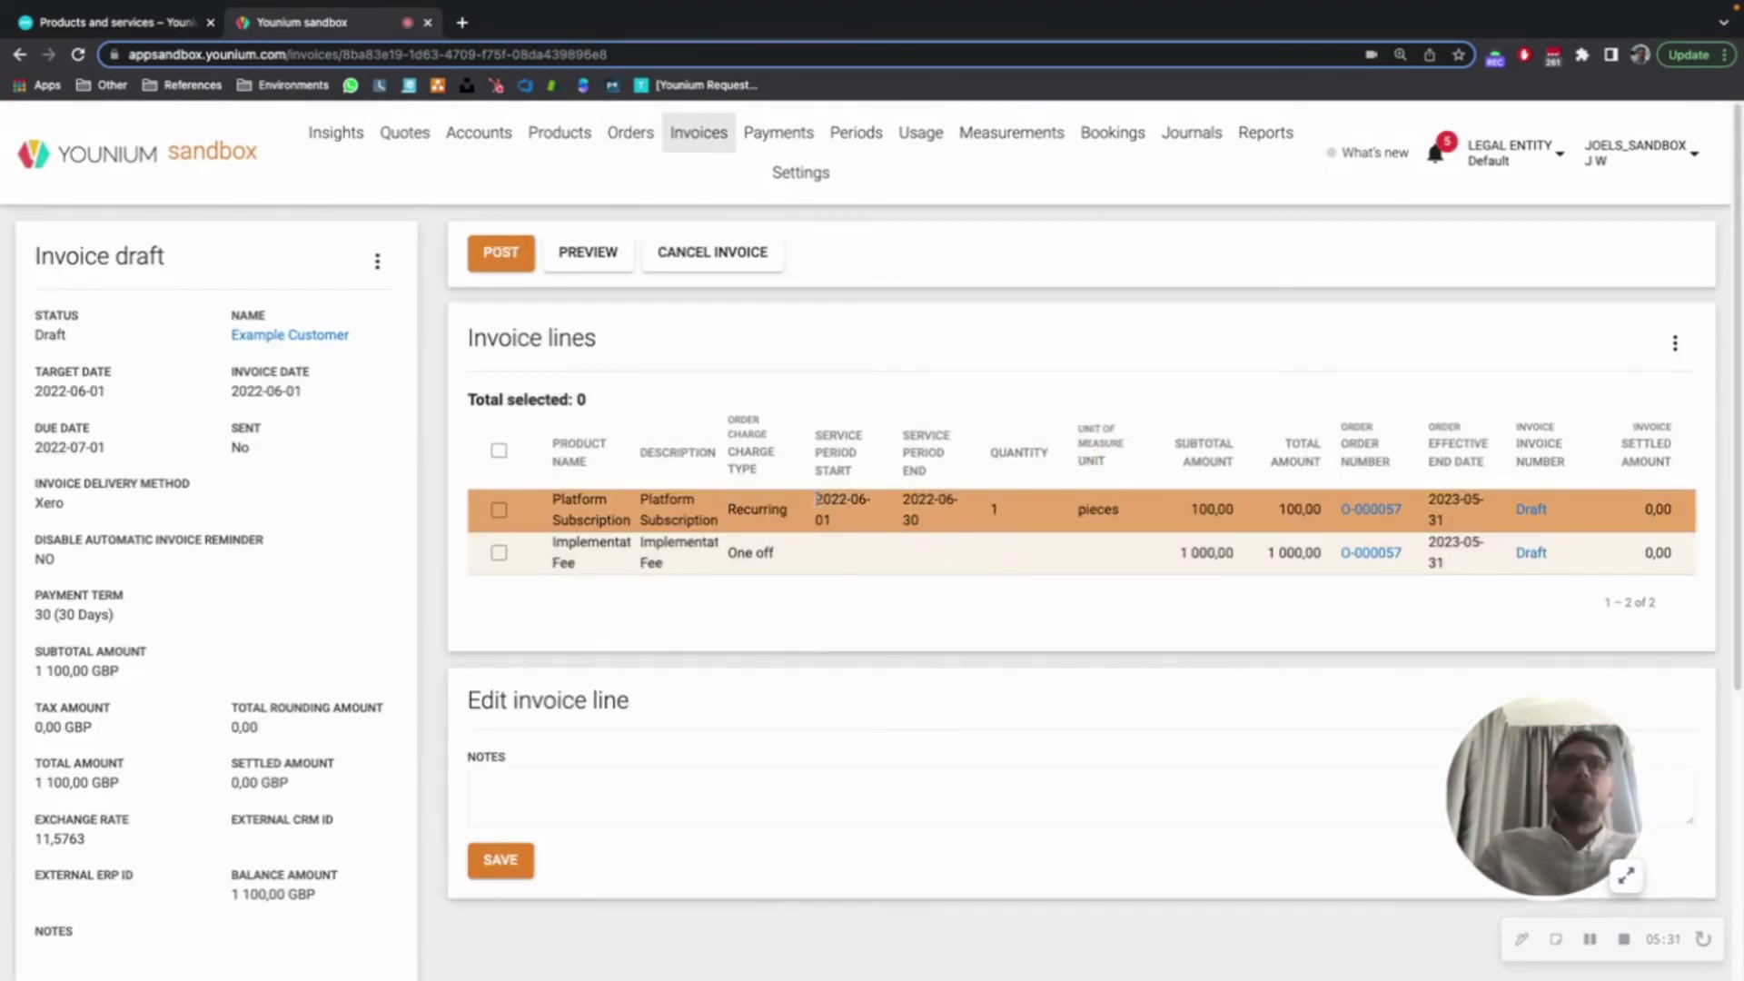
pyautogui.click(936, 530)
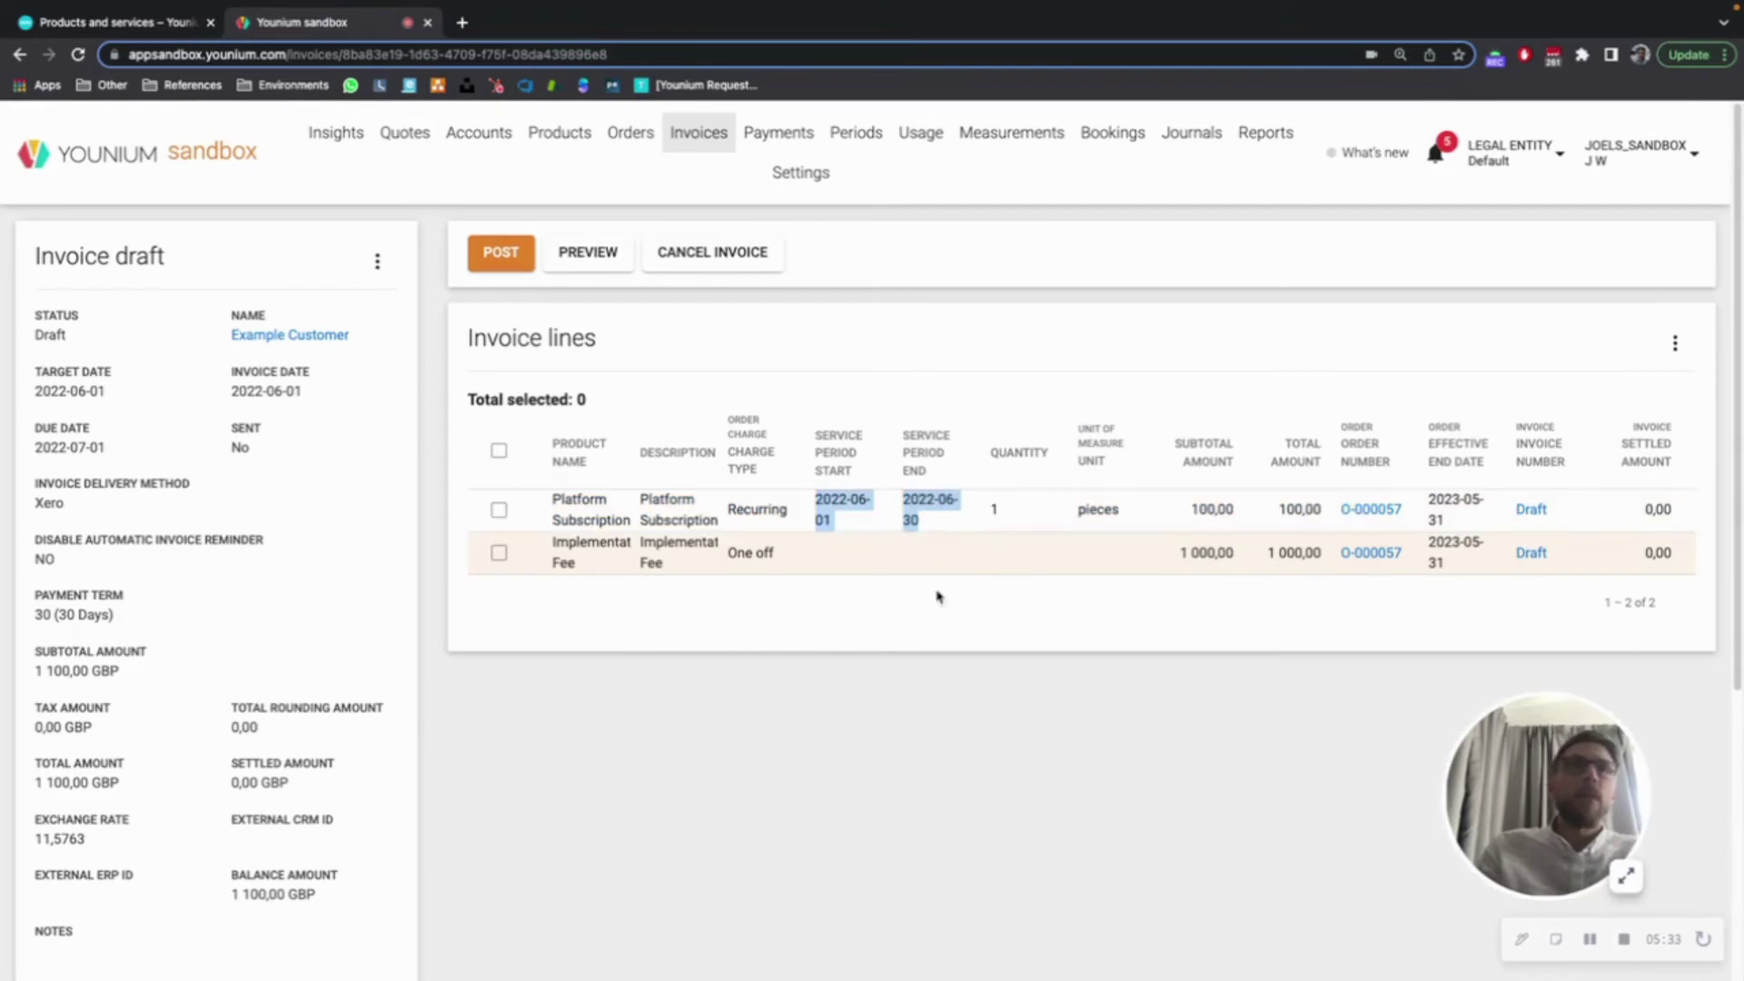
pyautogui.click(874, 569)
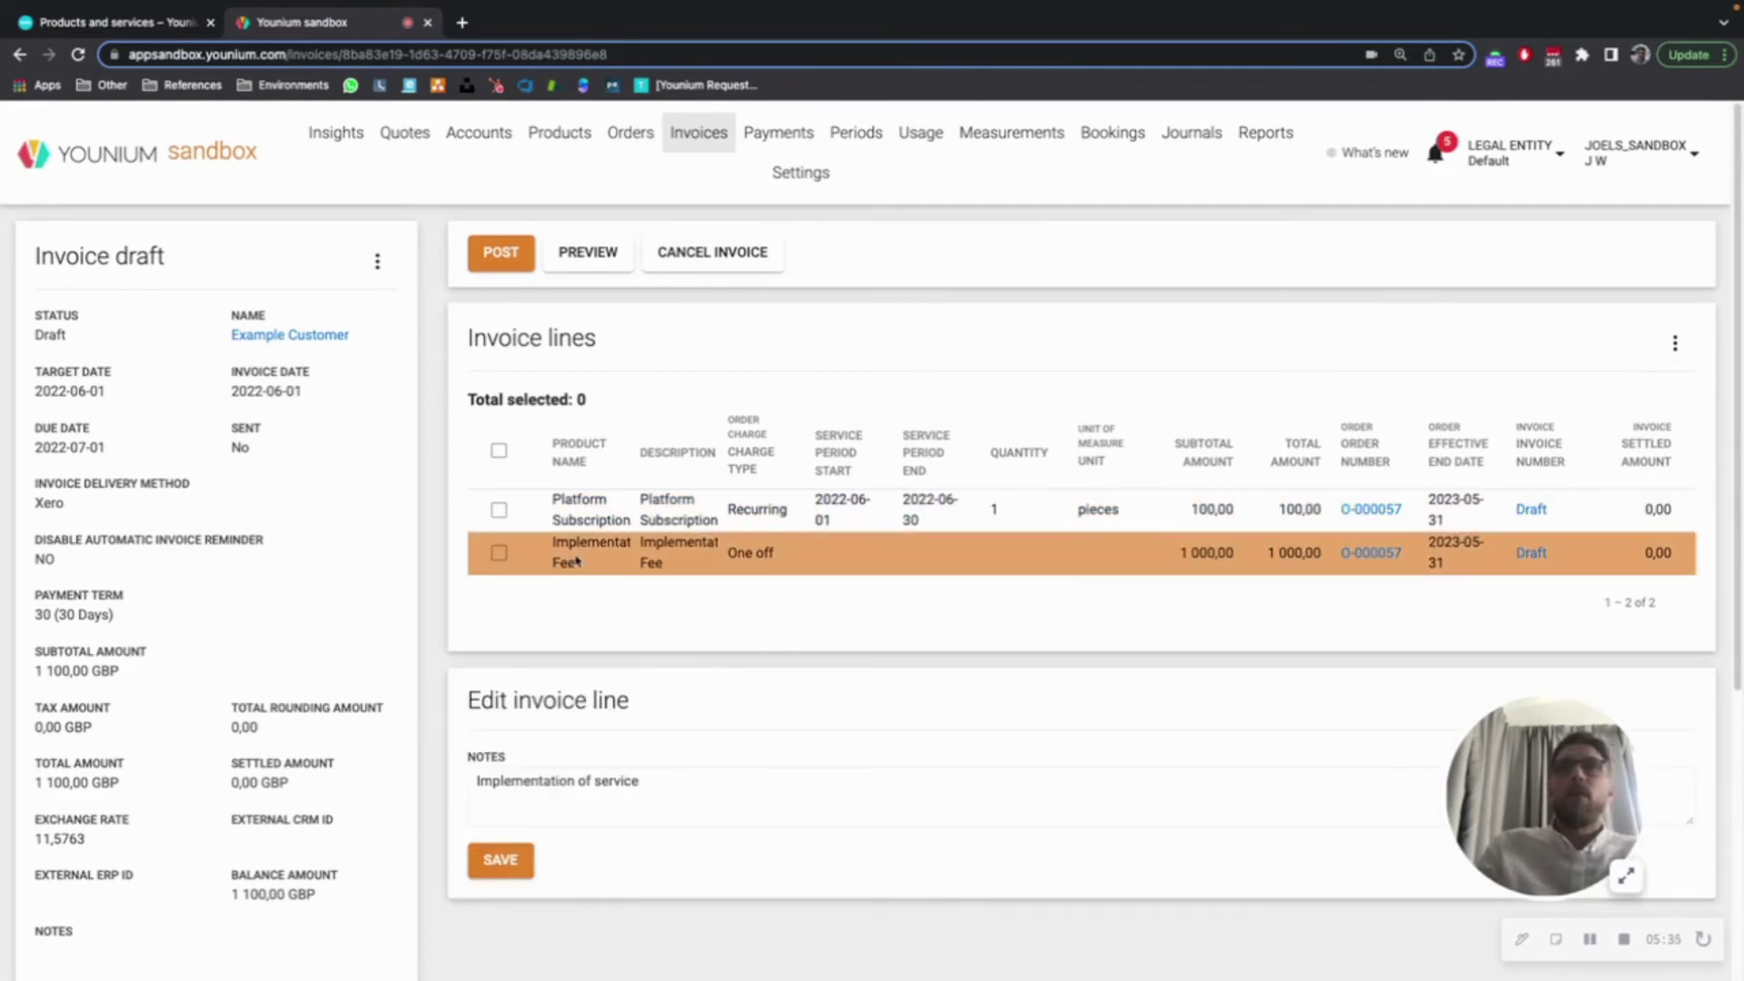
pyautogui.click(1049, 783)
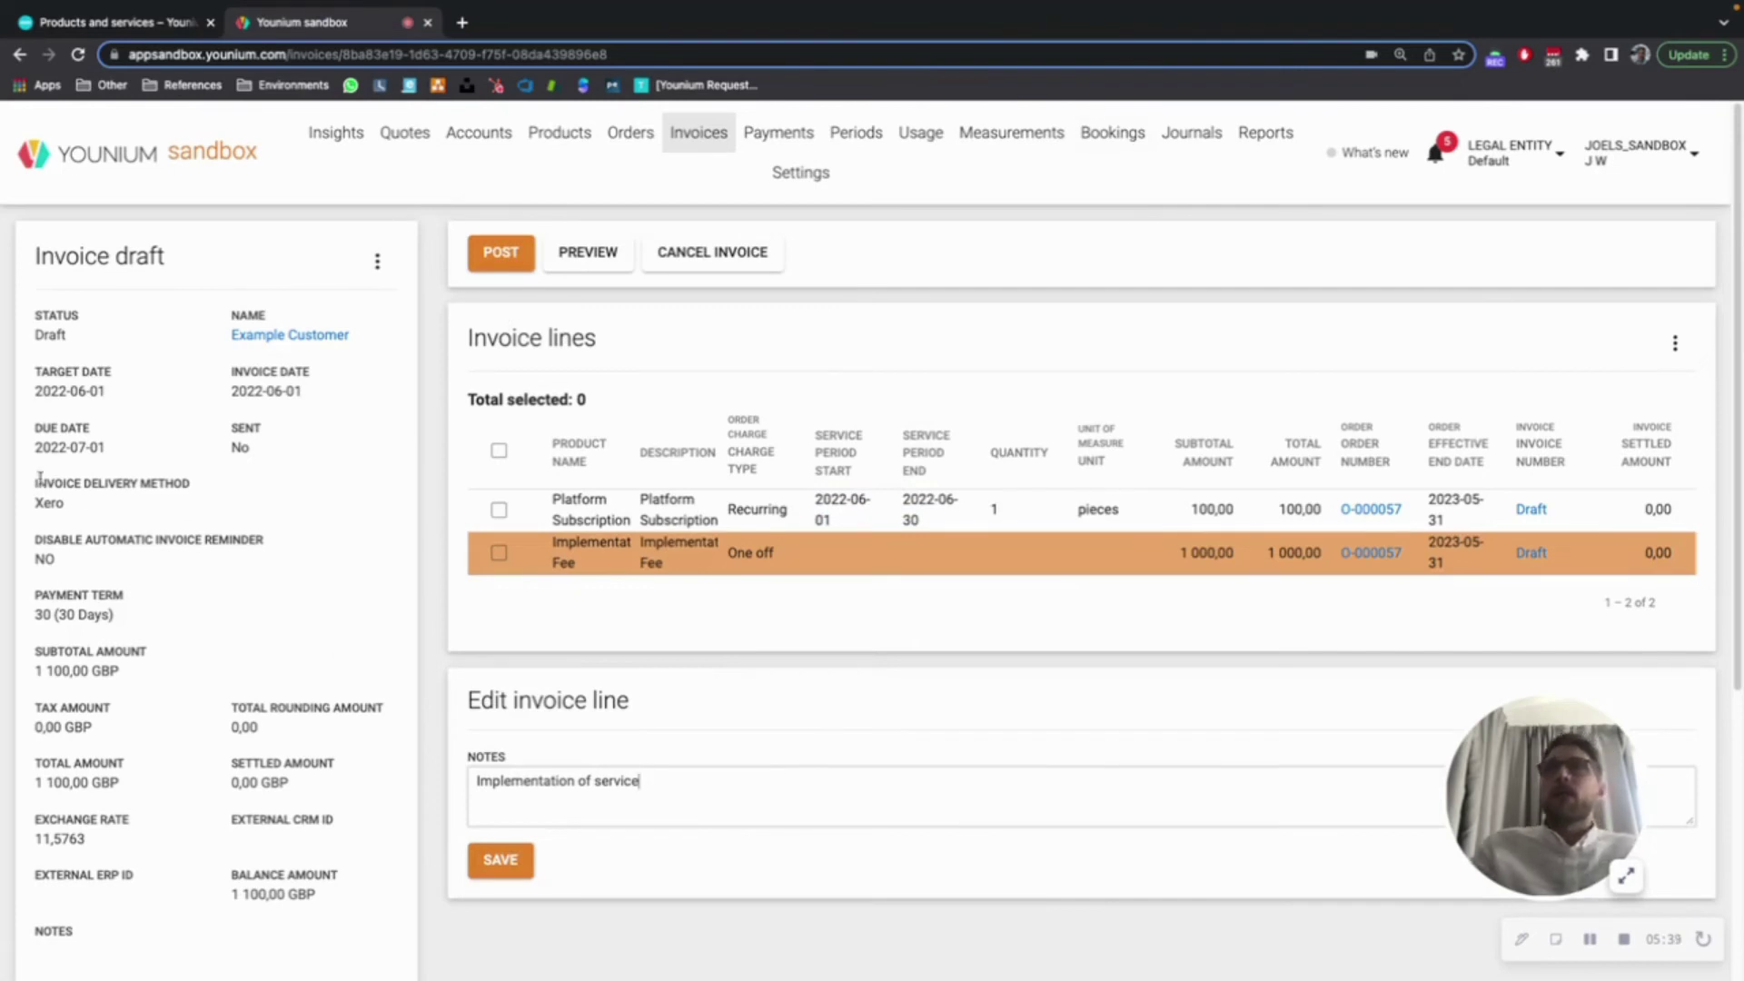
pyautogui.moveTo(34, 492)
pyautogui.mouseDown()
pyautogui.moveTo(195, 505)
pyautogui.moveTo(39, 498)
pyautogui.moveTo(65, 505)
pyautogui.mouseUp()
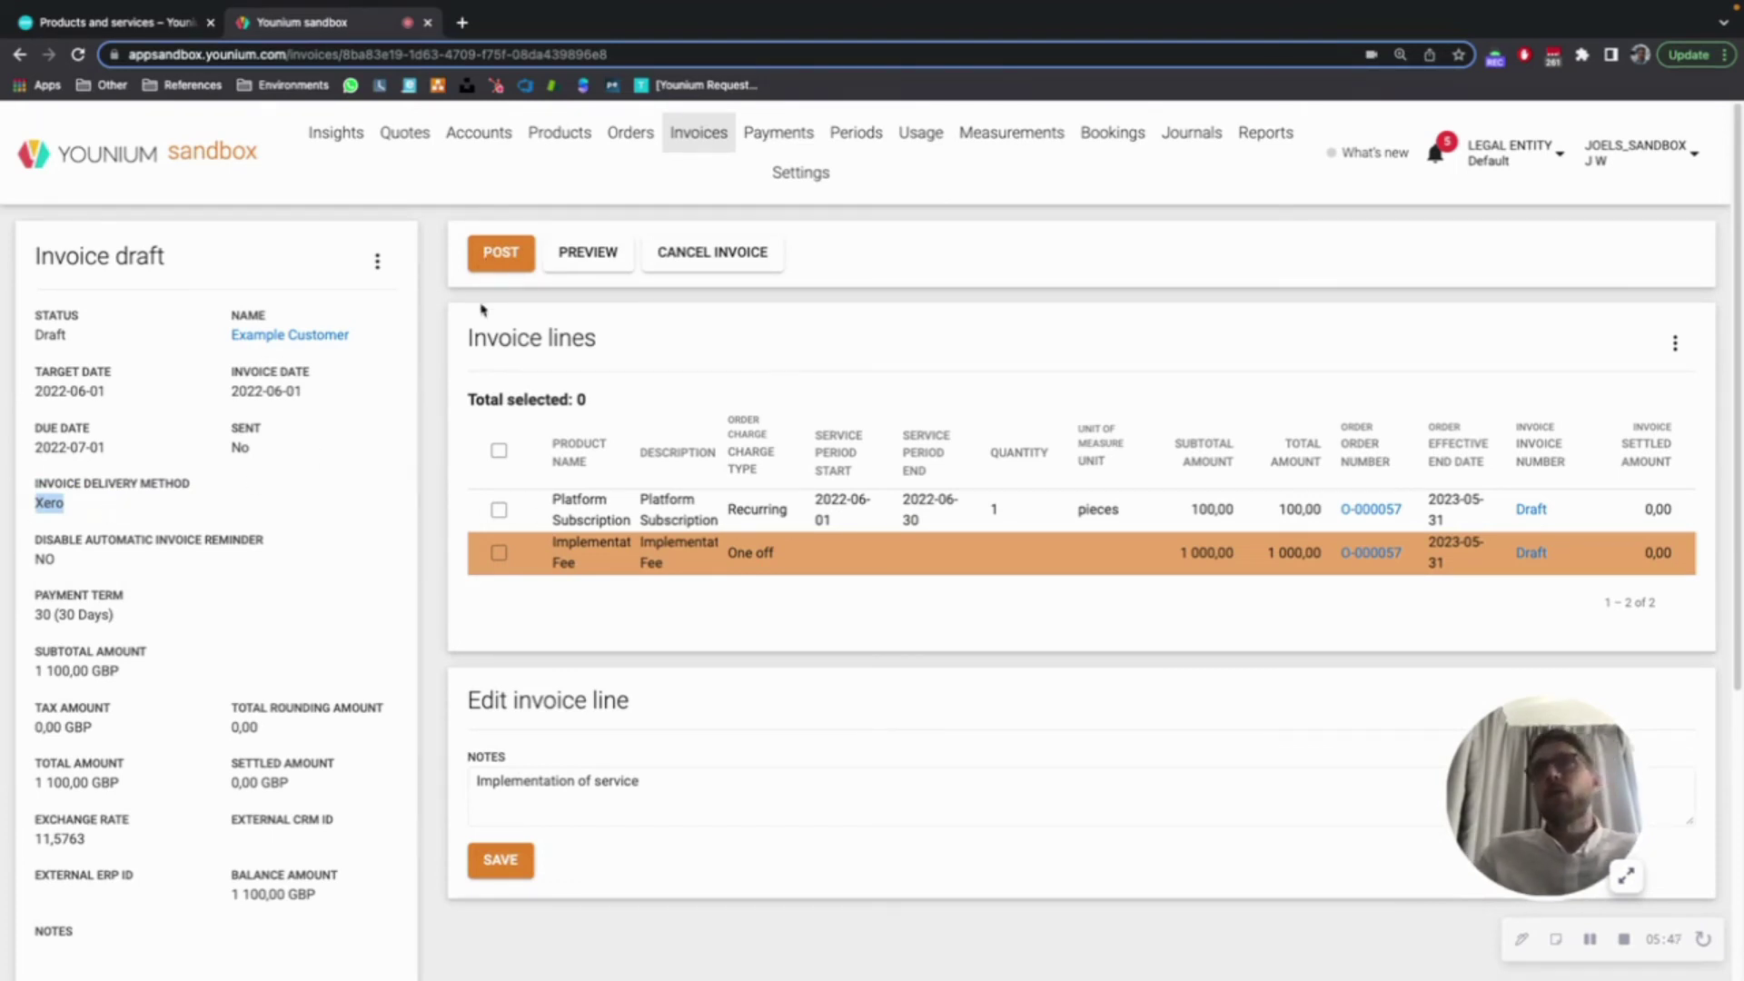
pyautogui.click(514, 260)
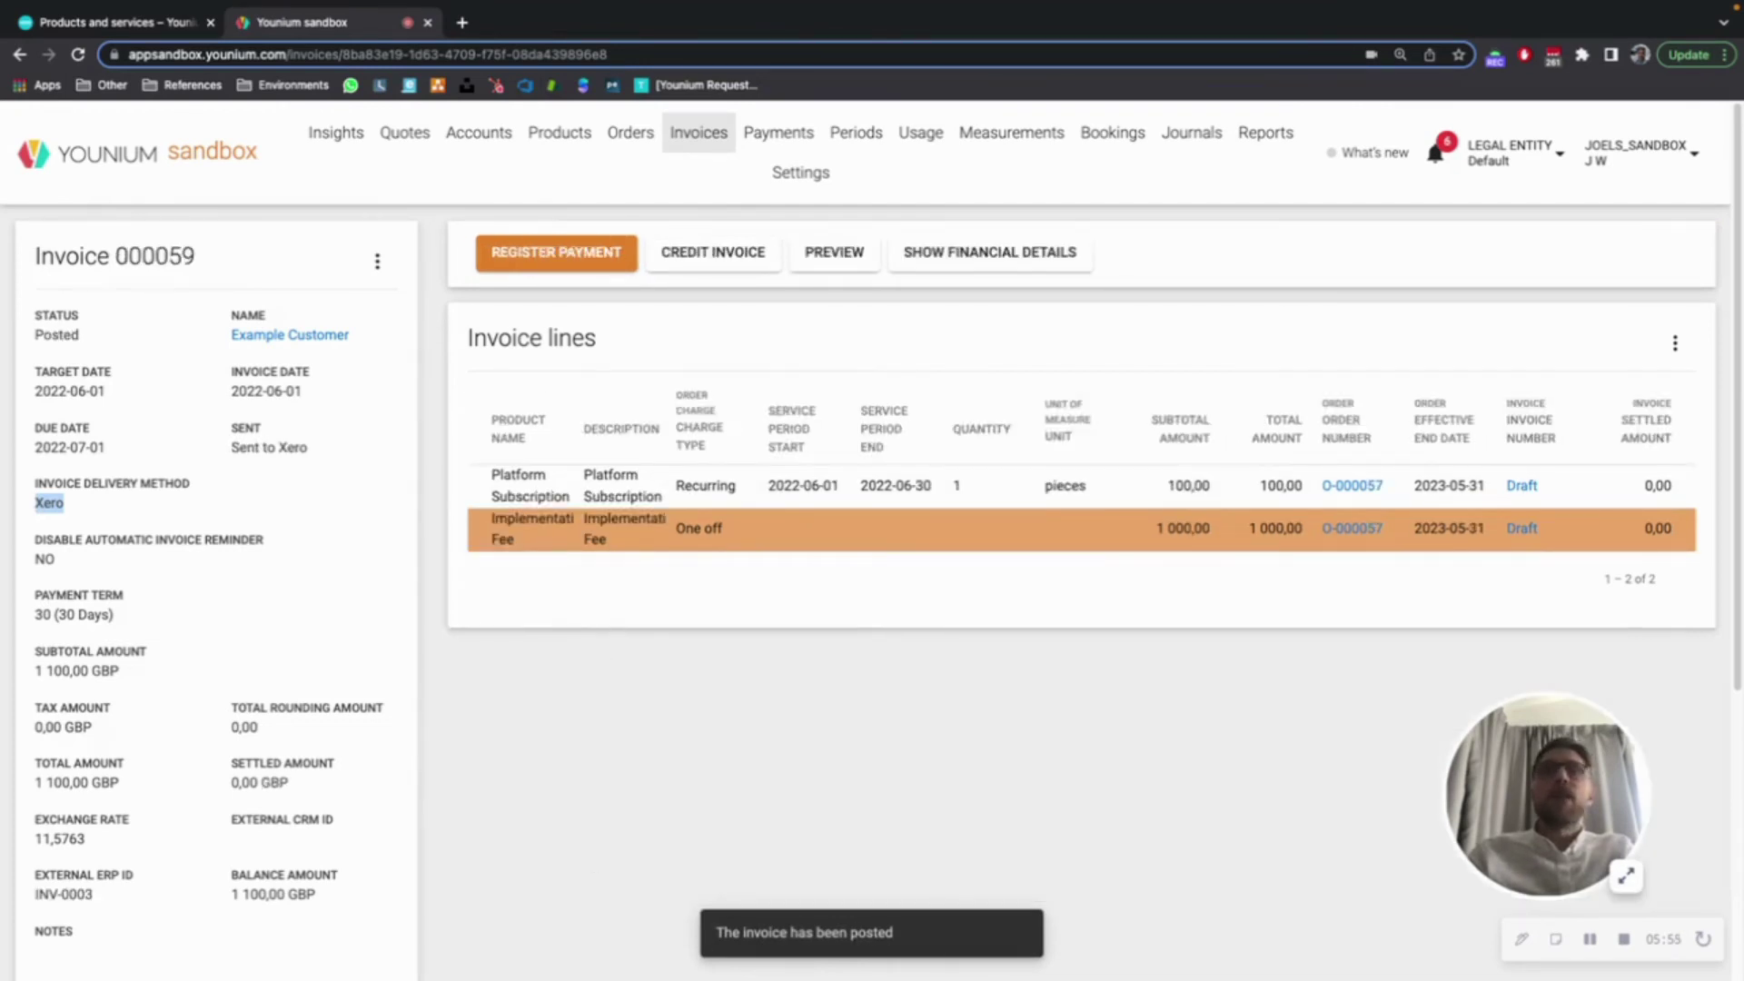
# Step: Check the posted invoice's external ERP ID, switch to Xero and open the matching Example Customer invoice
pyautogui.scroll(-2, 811, 477)
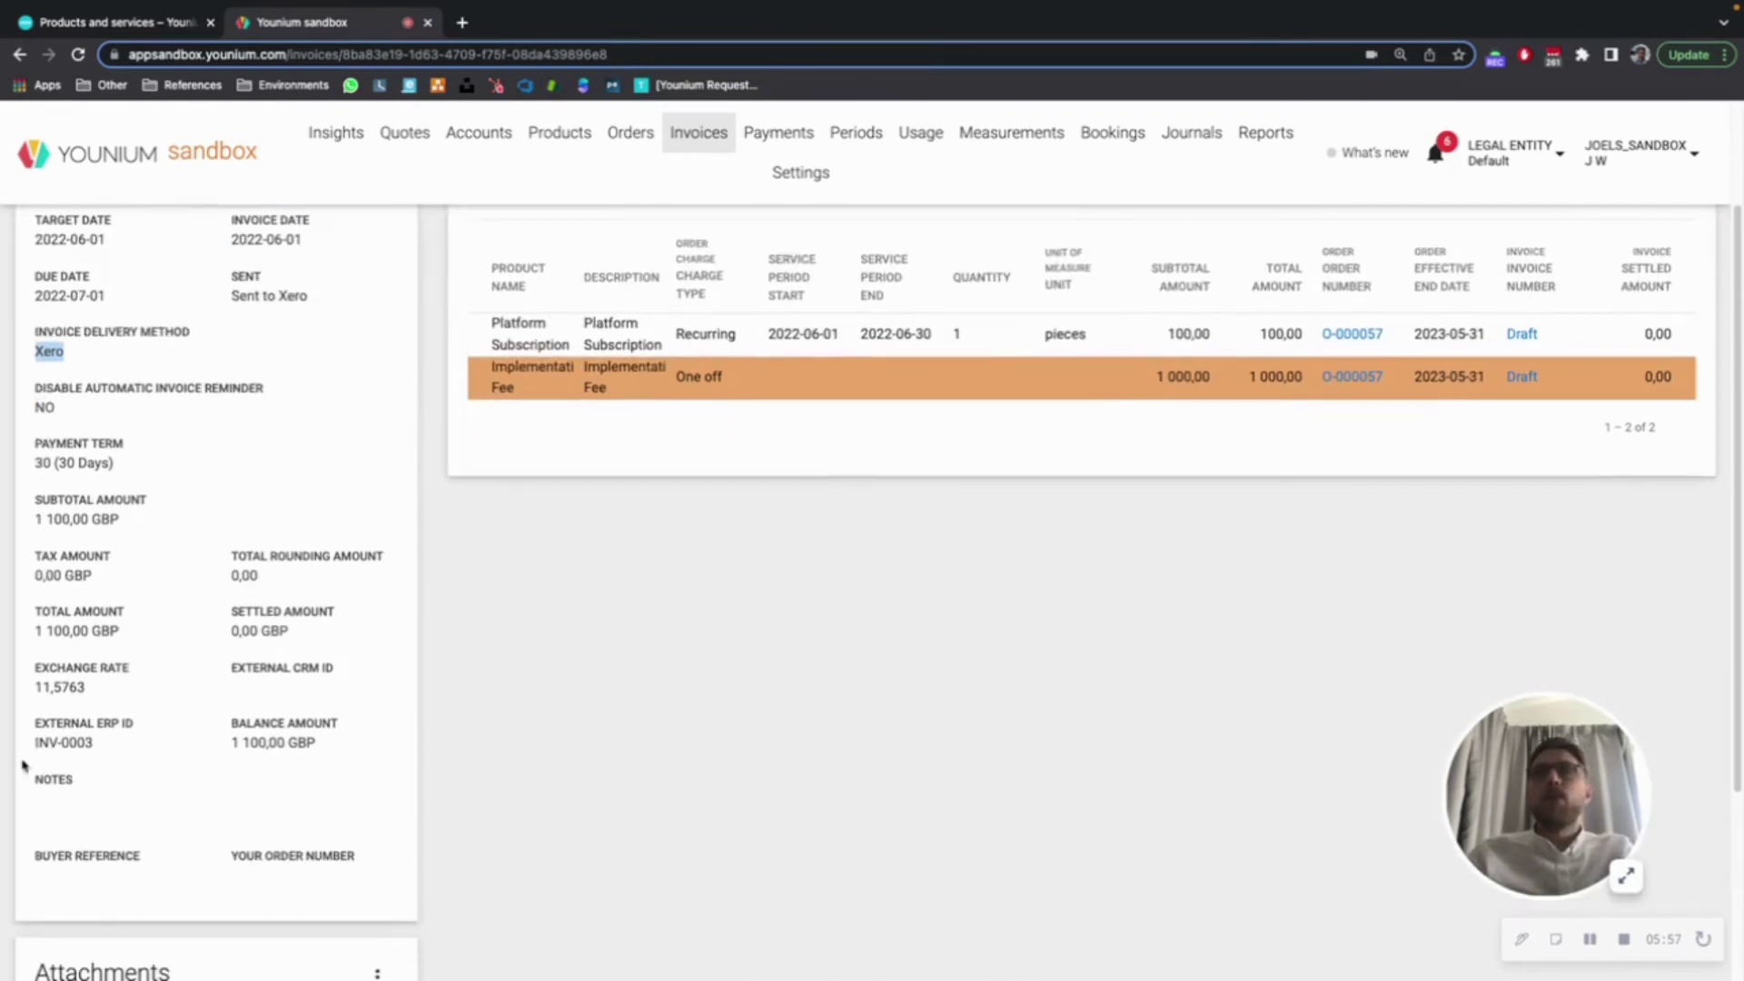
pyautogui.moveTo(34, 725)
pyautogui.mouseDown()
pyautogui.moveTo(135, 736)
pyautogui.moveTo(33, 746)
pyautogui.mouseUp()
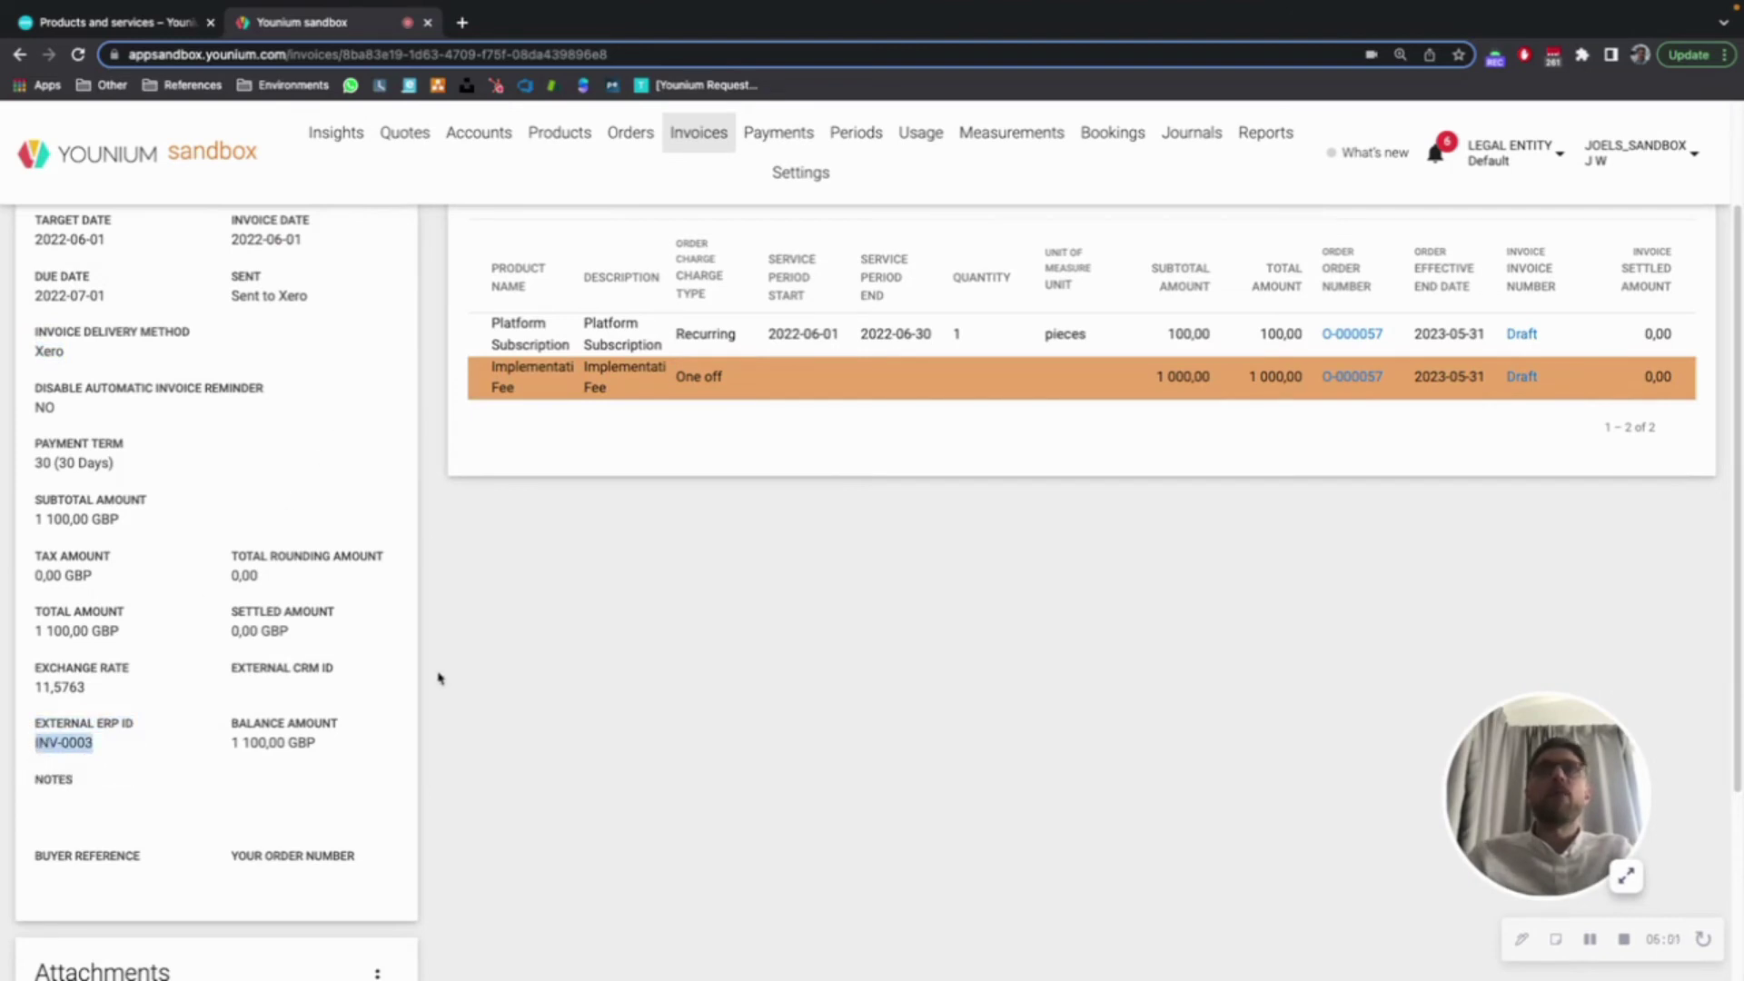
pyautogui.scroll(2, 570, 363)
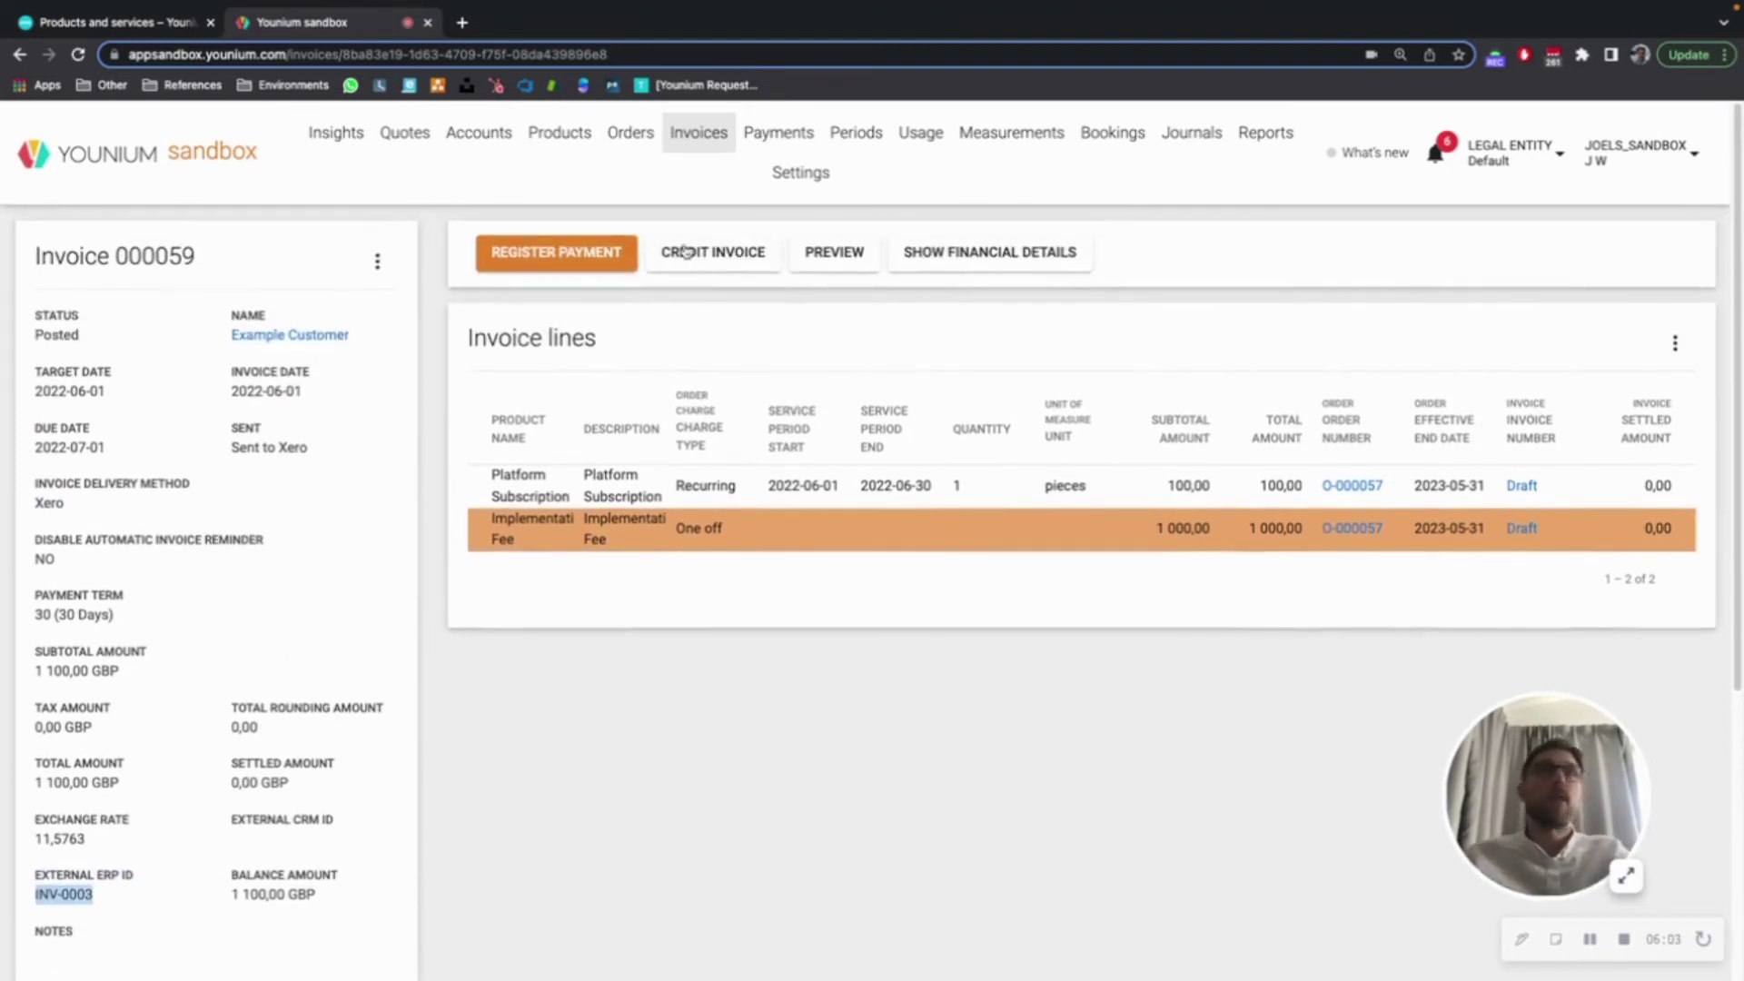
pyautogui.click(127, 20)
pyautogui.click(277, 187)
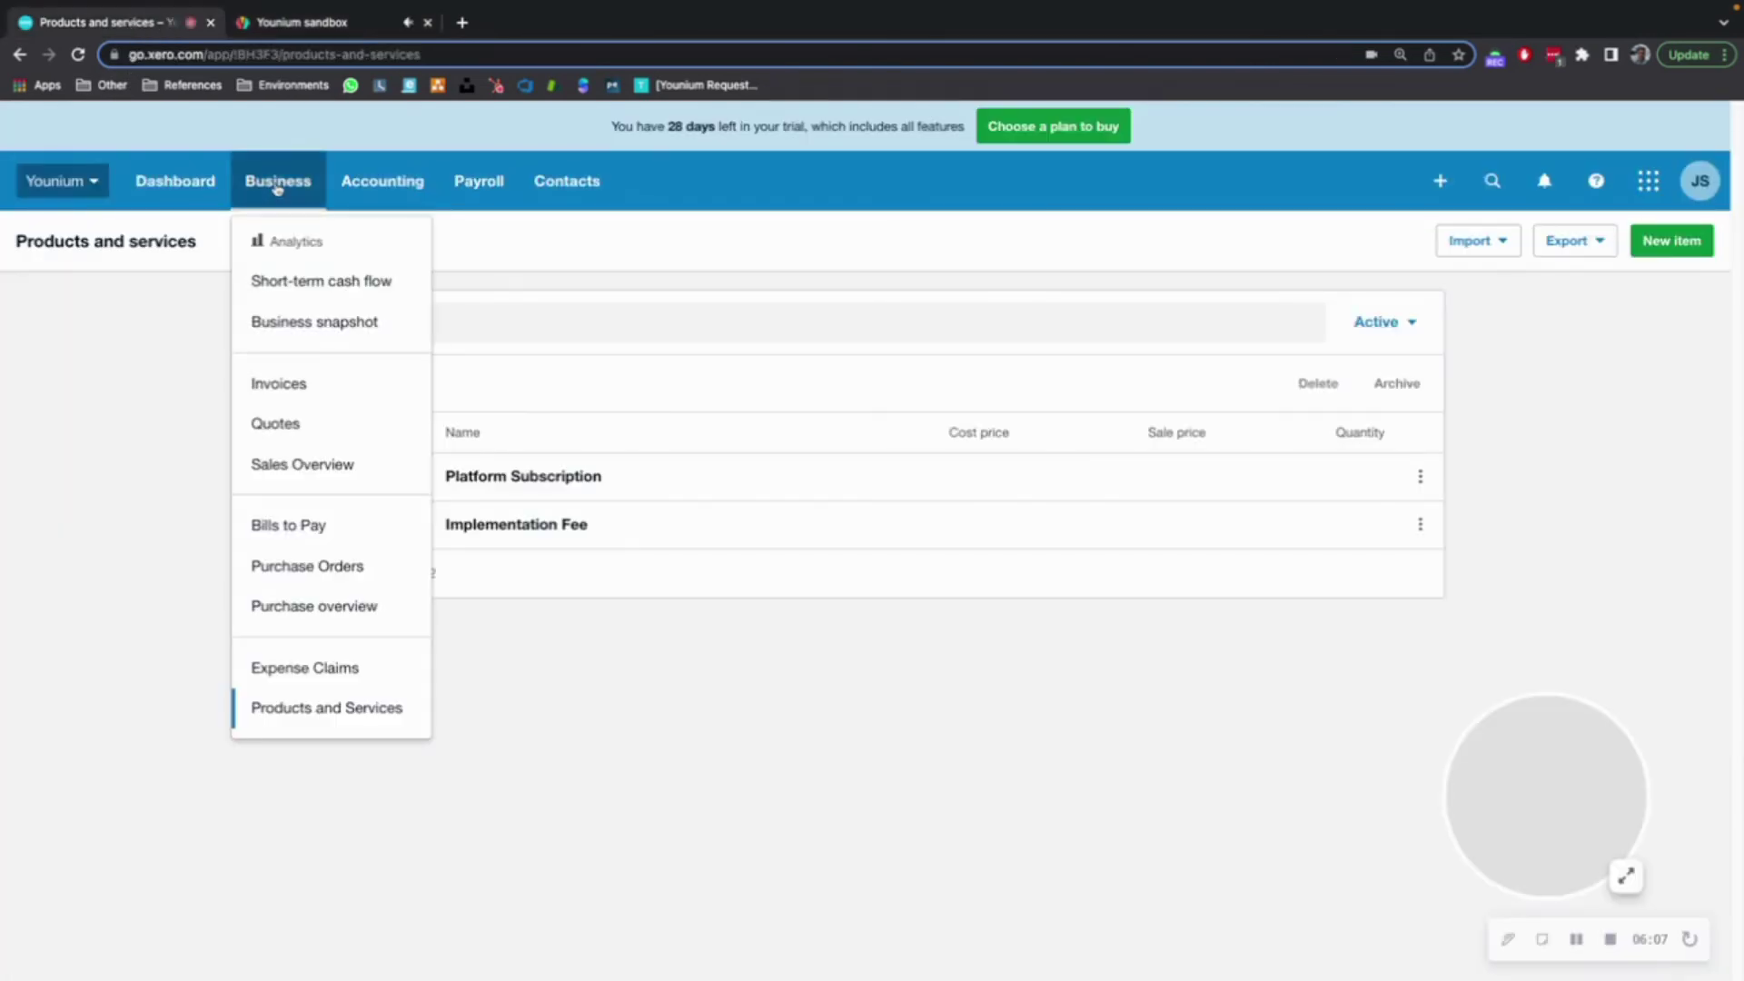
pyautogui.click(318, 384)
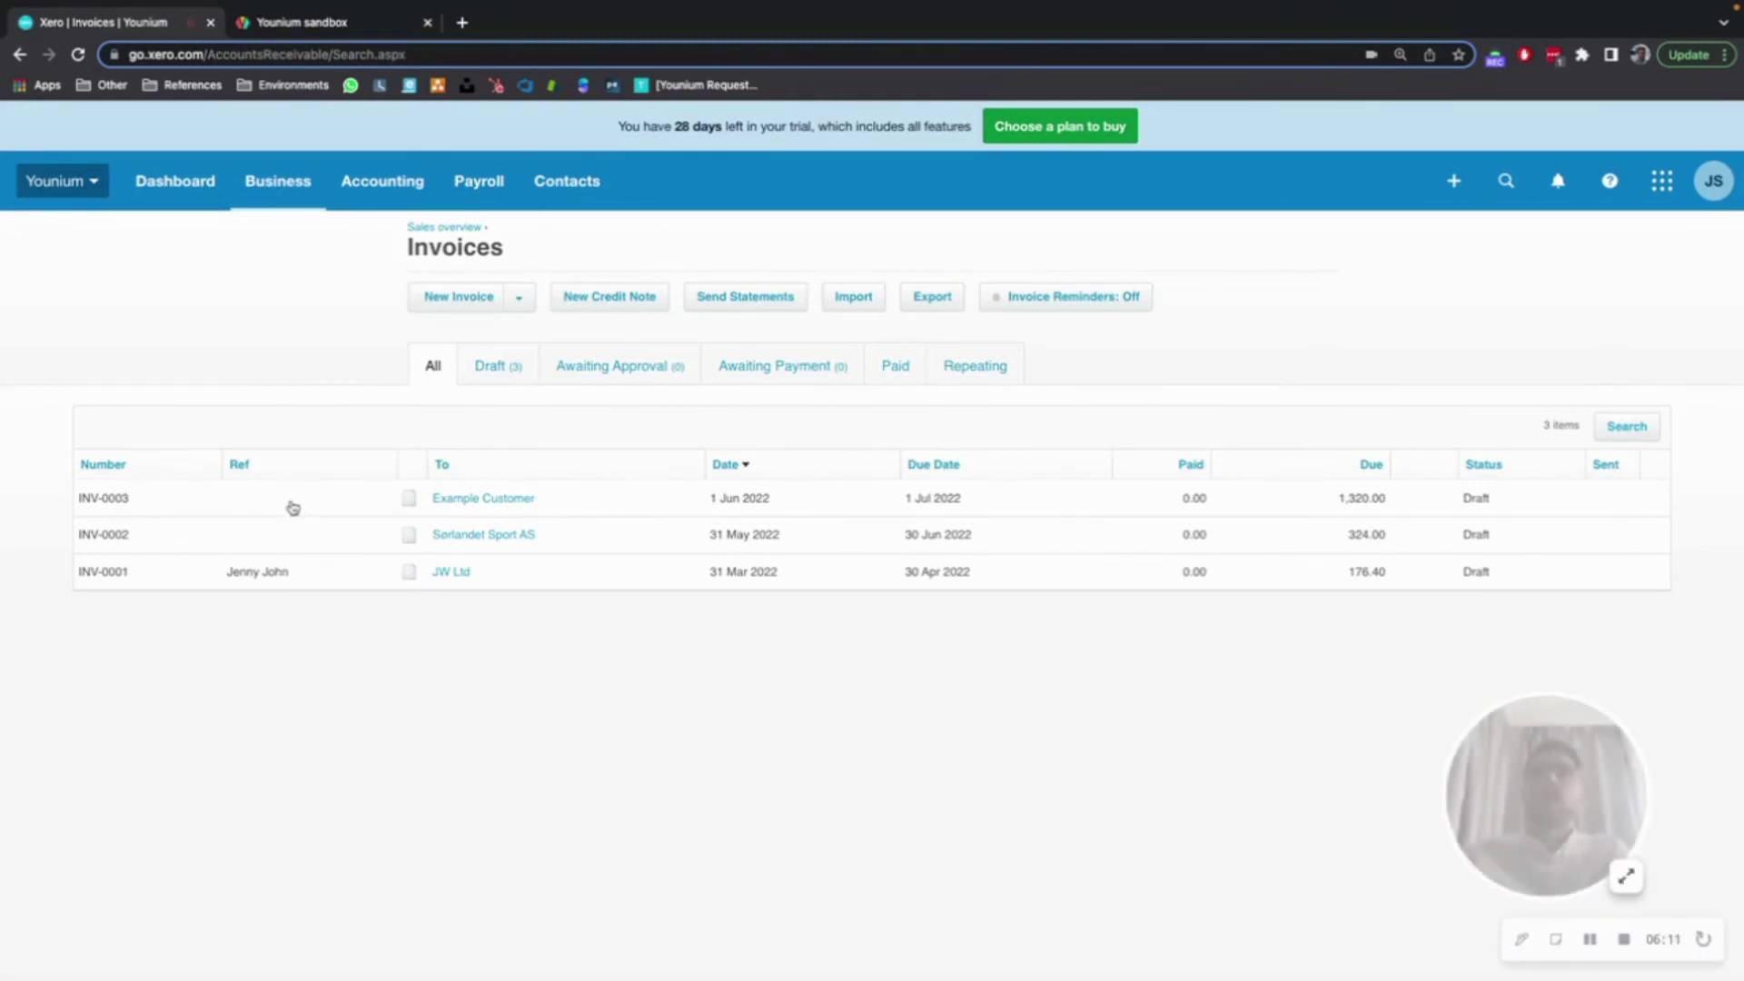
pyautogui.click(491, 501)
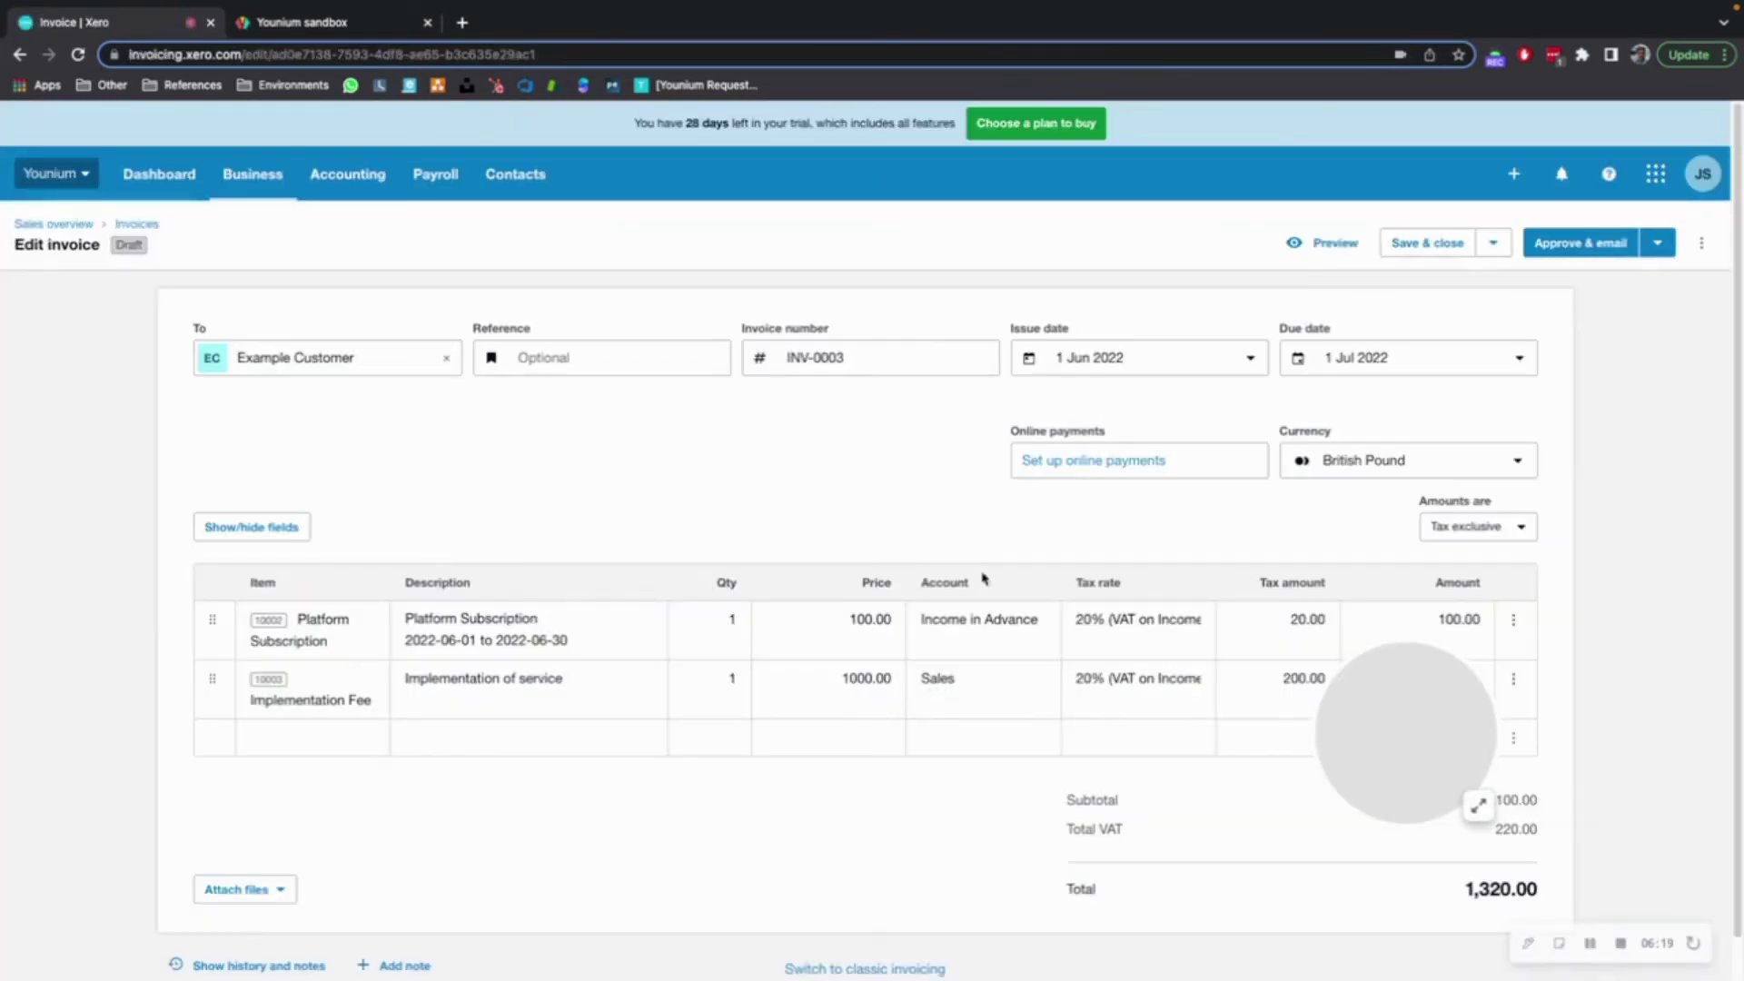
# Step: Examine the descriptions of the Implementation Fee and Platform Subscription lines on the Xero invoice, including the service period
pyautogui.scroll(-1, 981, 576)
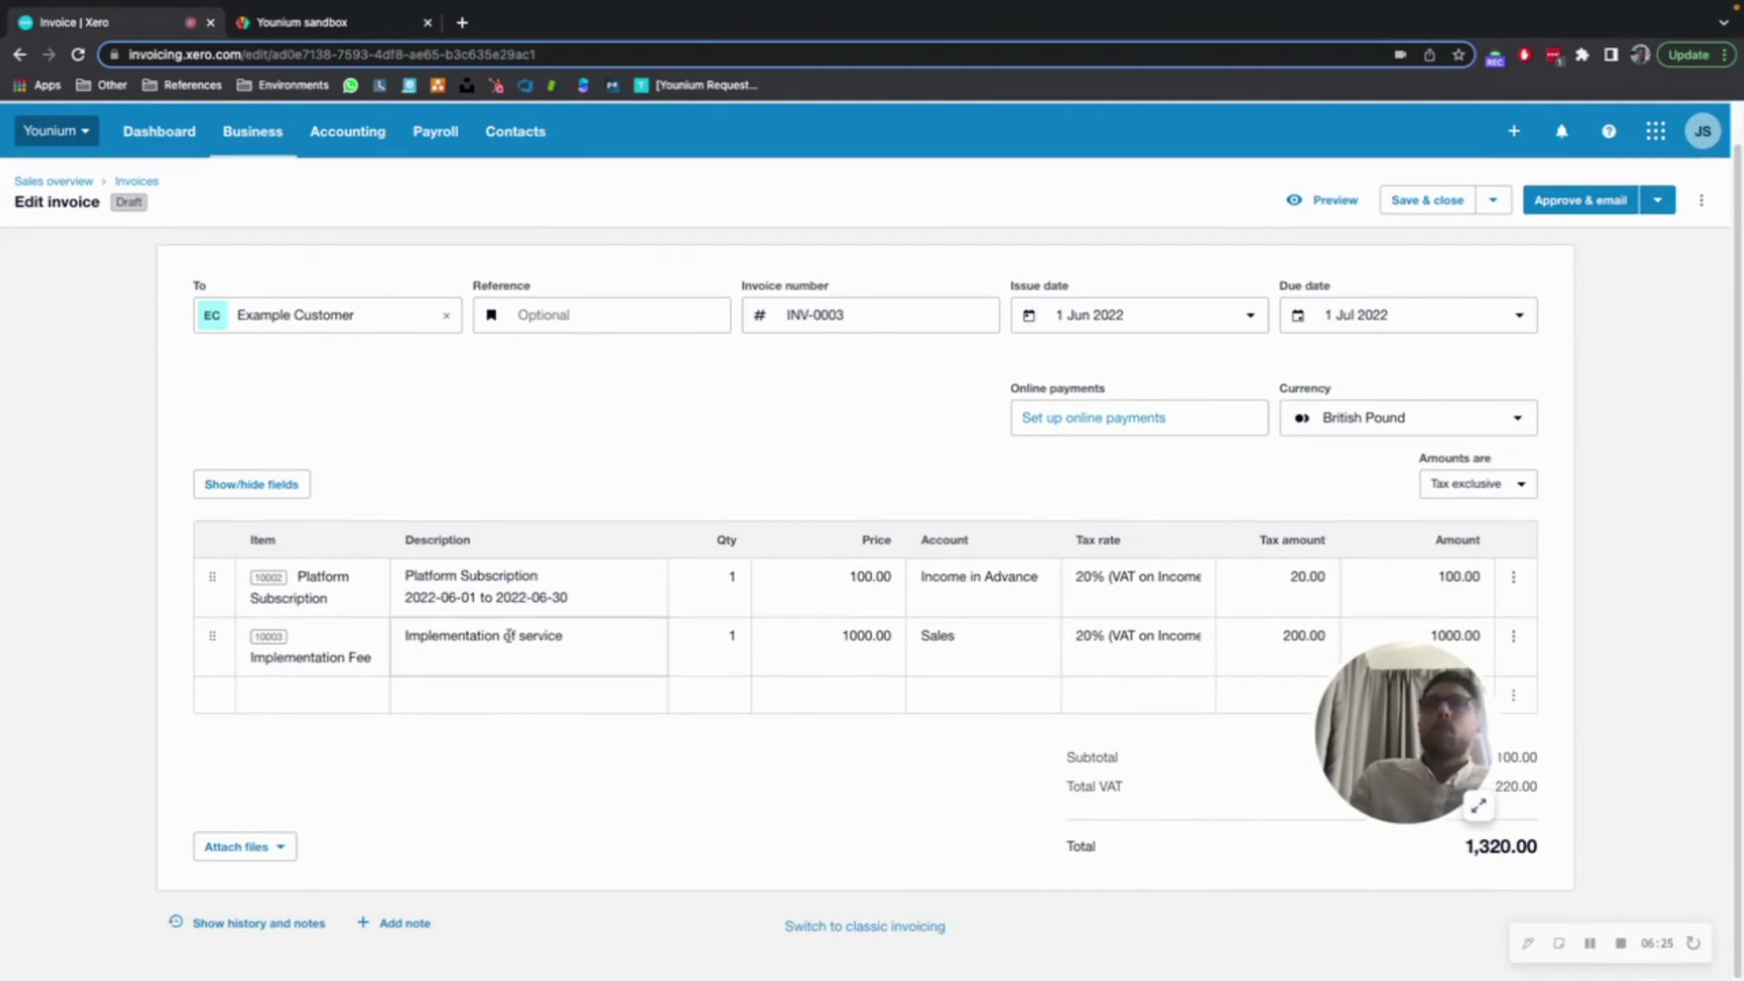
pyautogui.moveTo(403, 638); pyautogui.dragTo(565, 637)
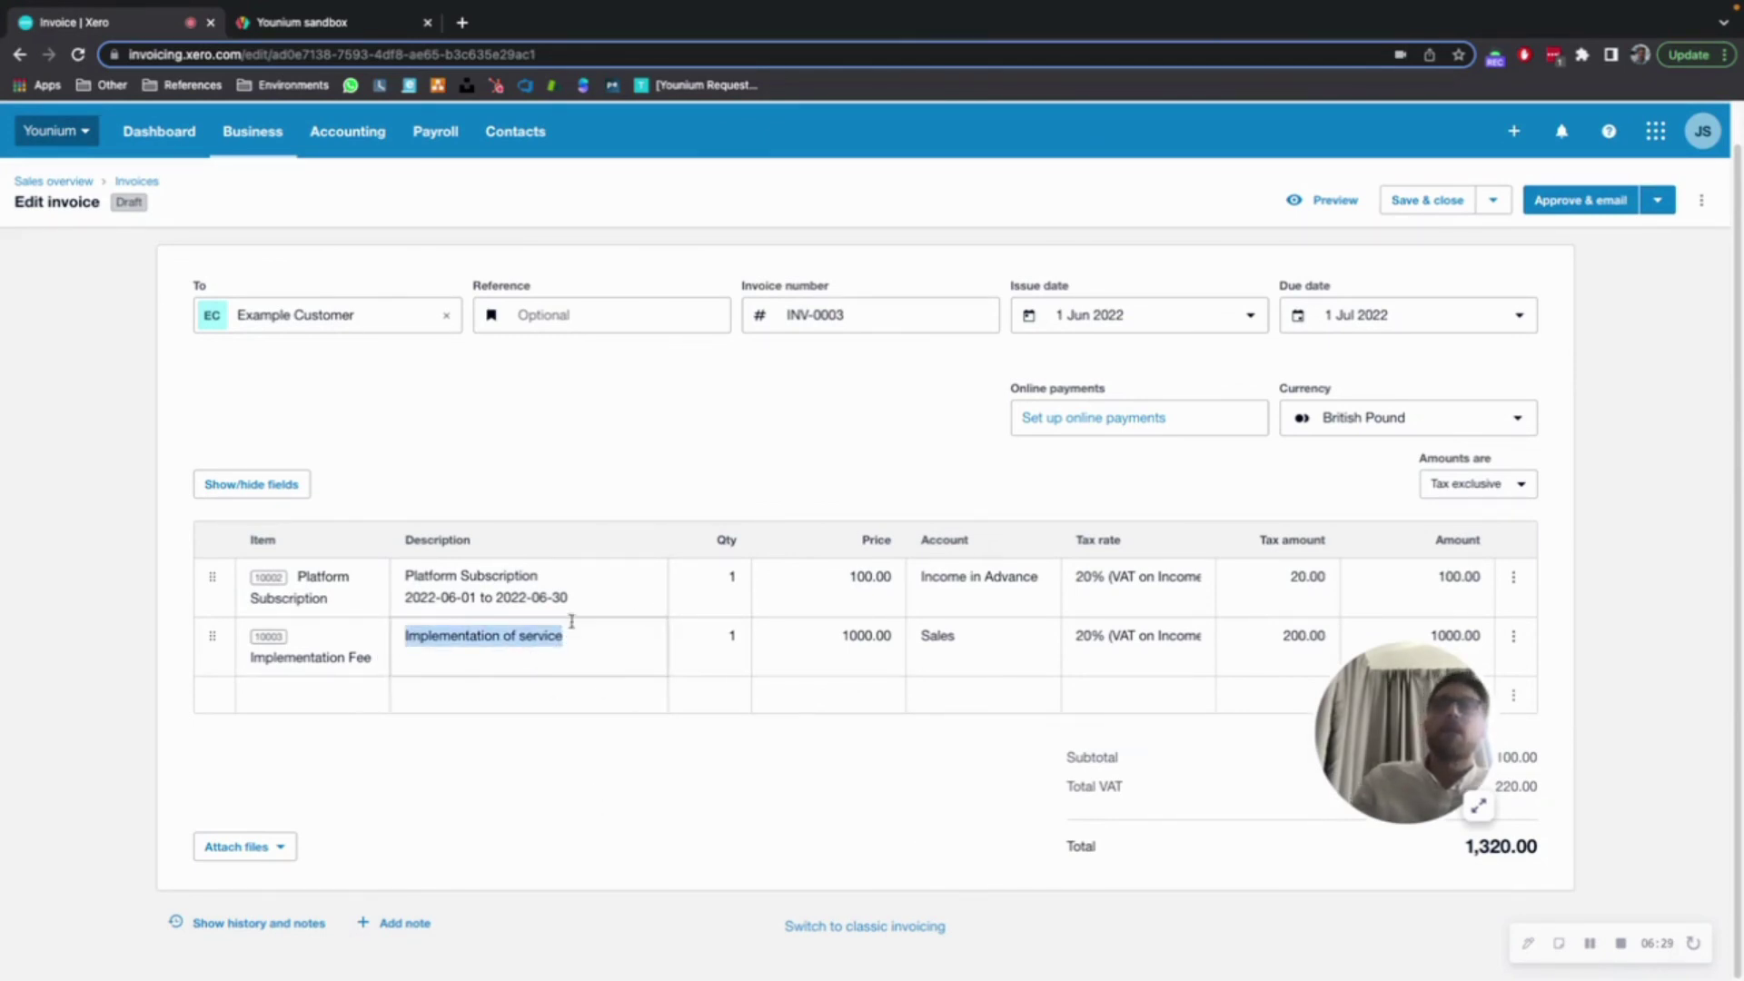
pyautogui.moveTo(573, 598); pyautogui.dragTo(399, 599)
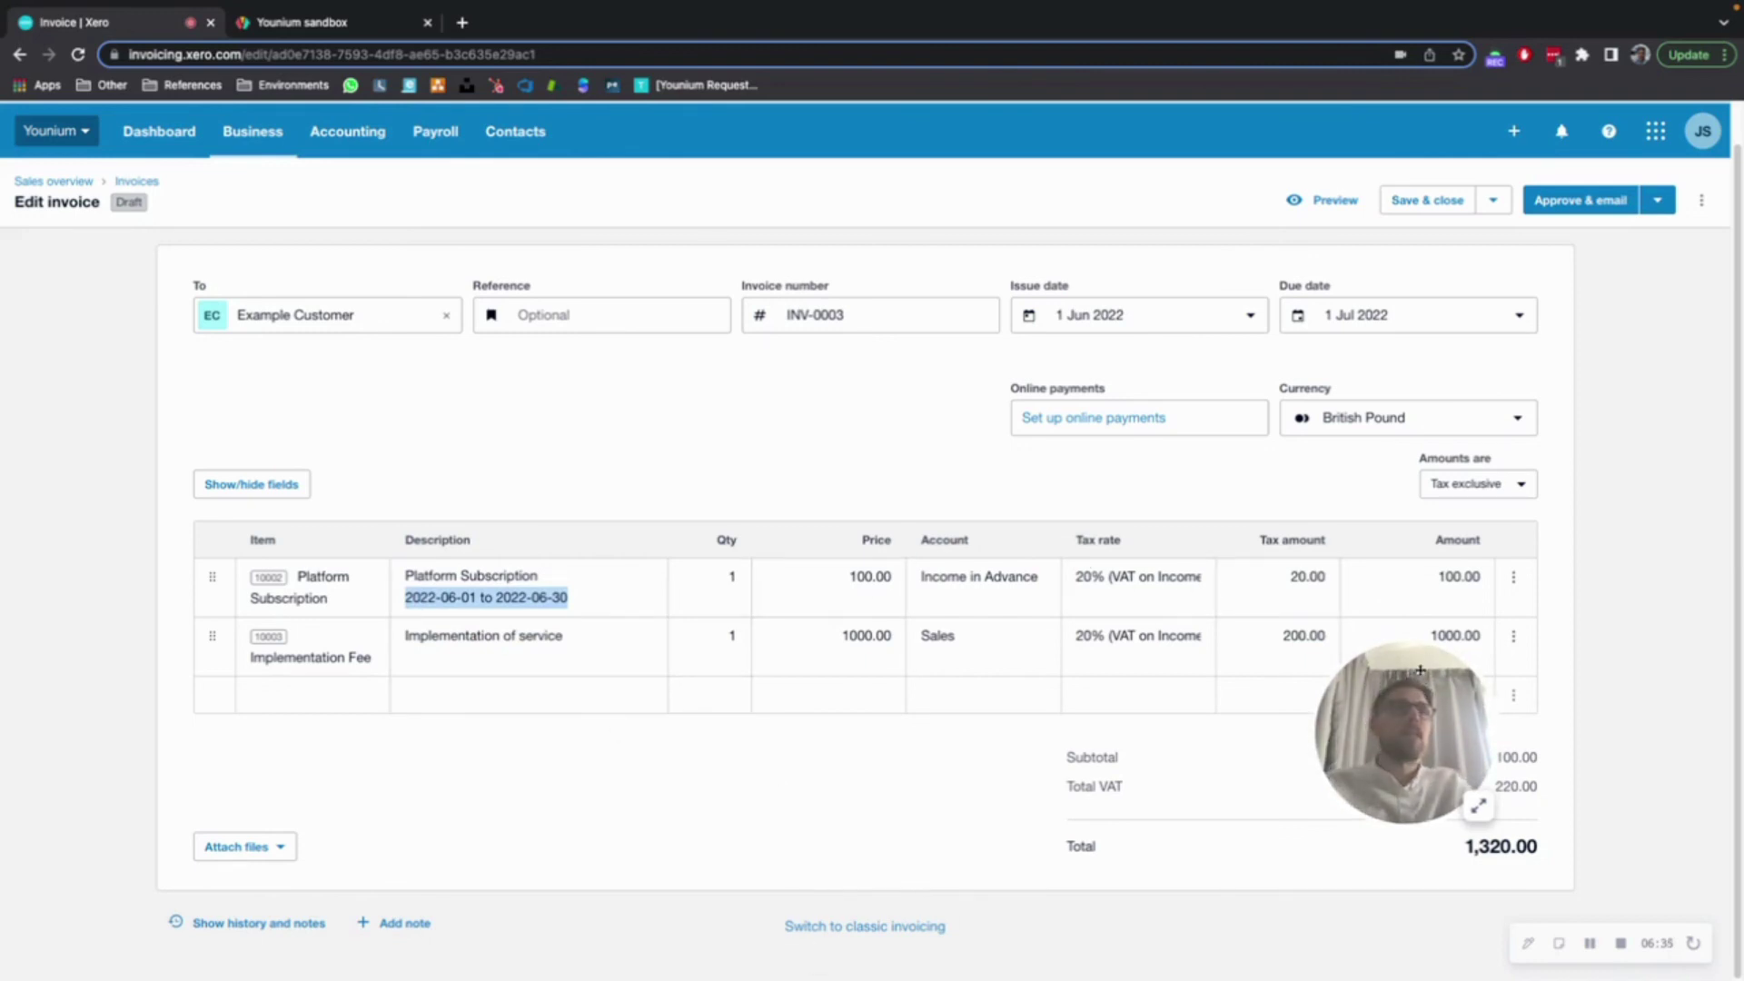
pyautogui.moveTo(1405, 668); pyautogui.dragTo(1400, 785)
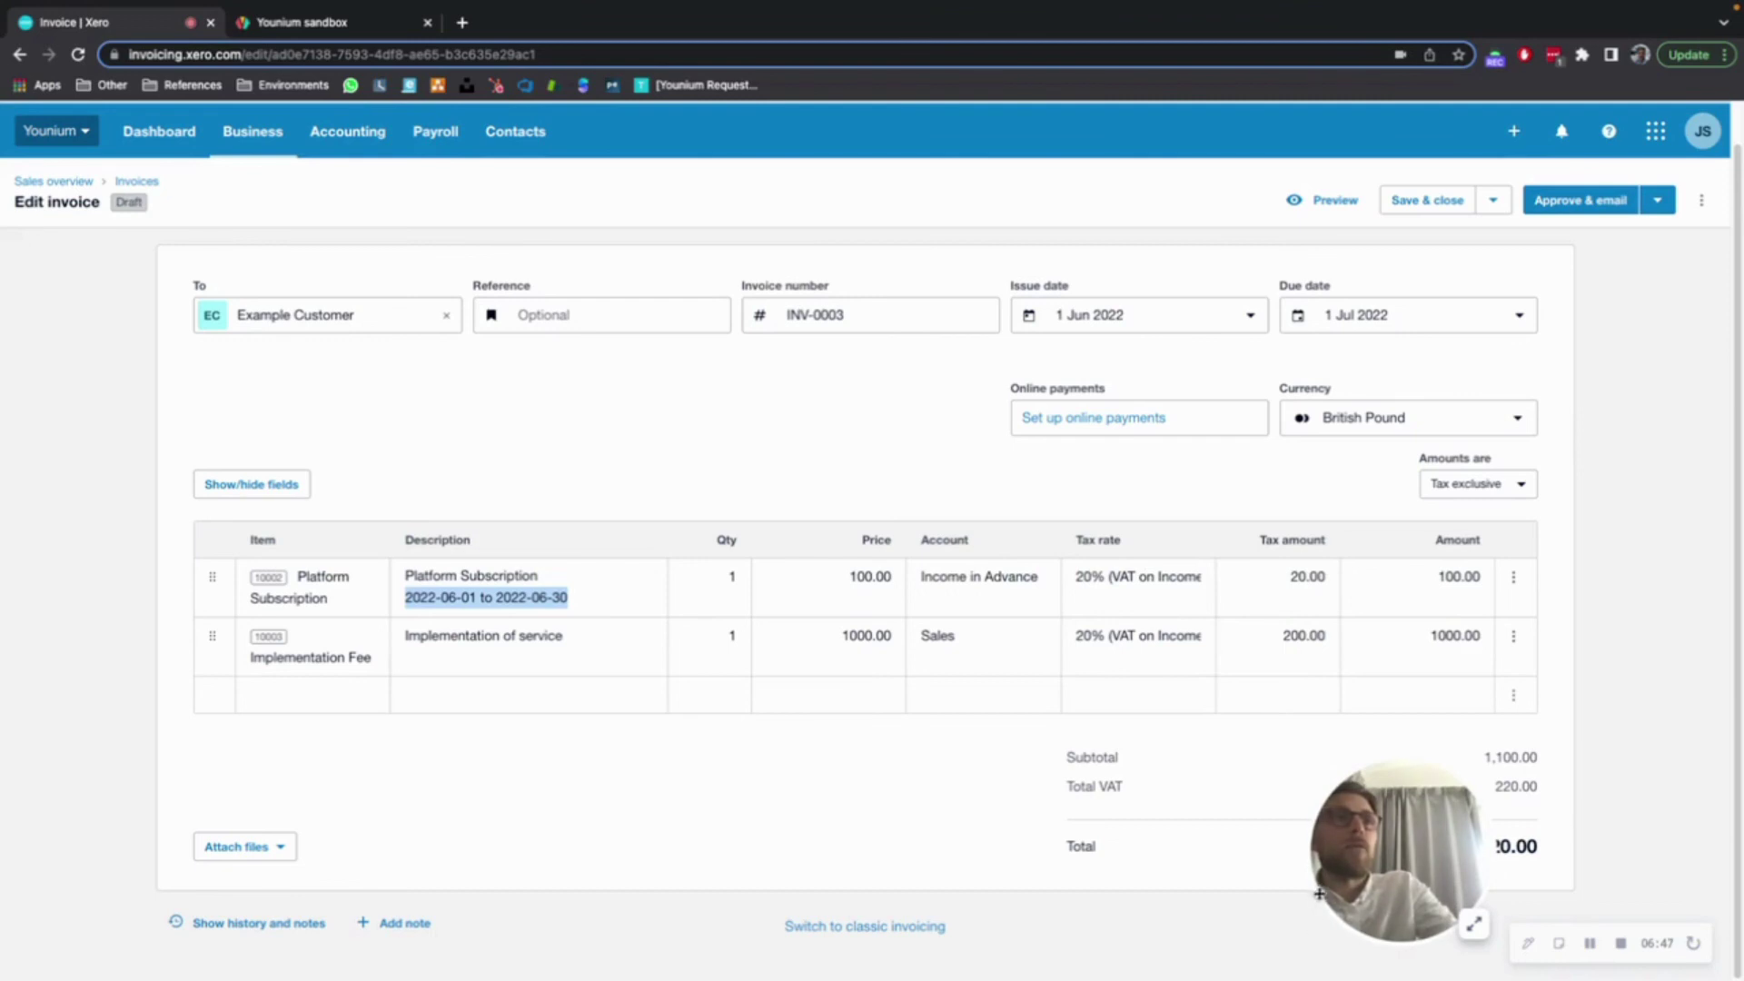
pyautogui.moveTo(1382, 870); pyautogui.dragTo(1577, 661)
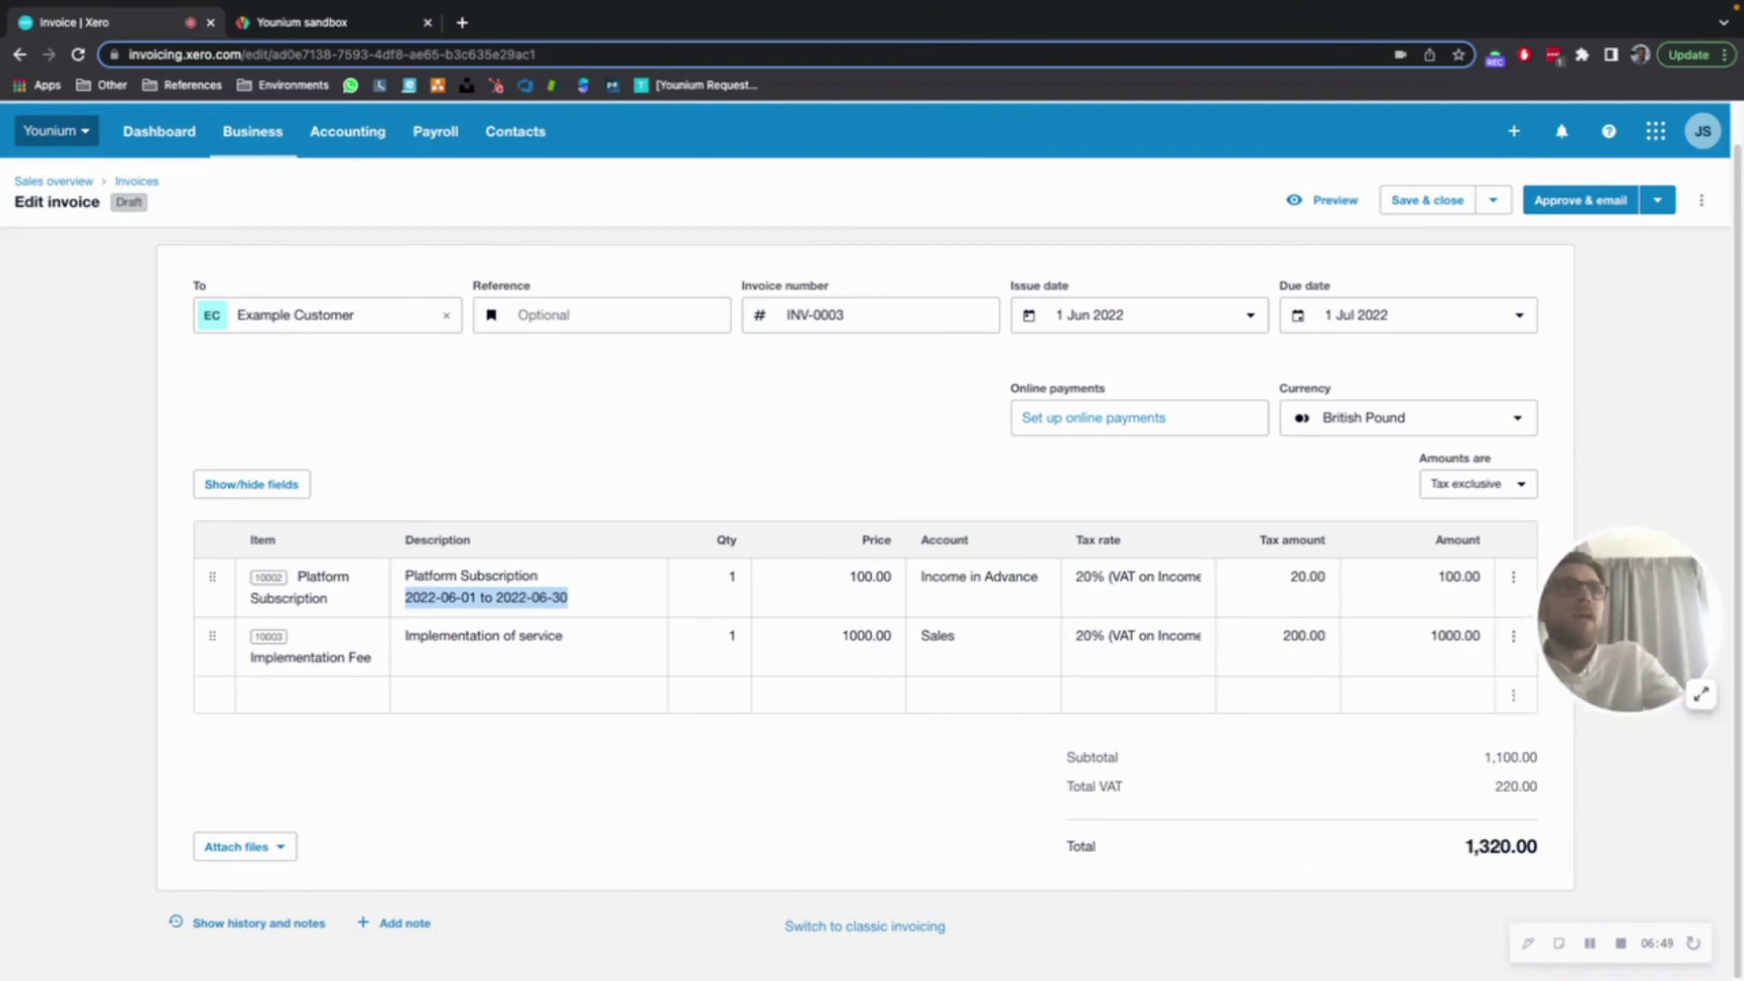